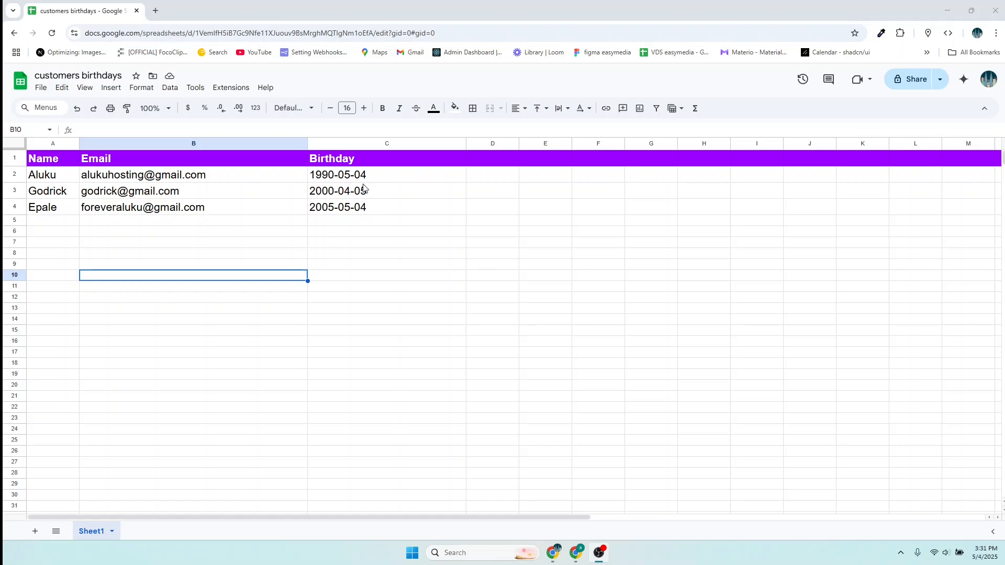
- Highlight the first and third customers' email addresses in the birthday sheet
{"action": "left_click_drag", "start_coordinate": [215, 178], "coordinate": [73, 180]}
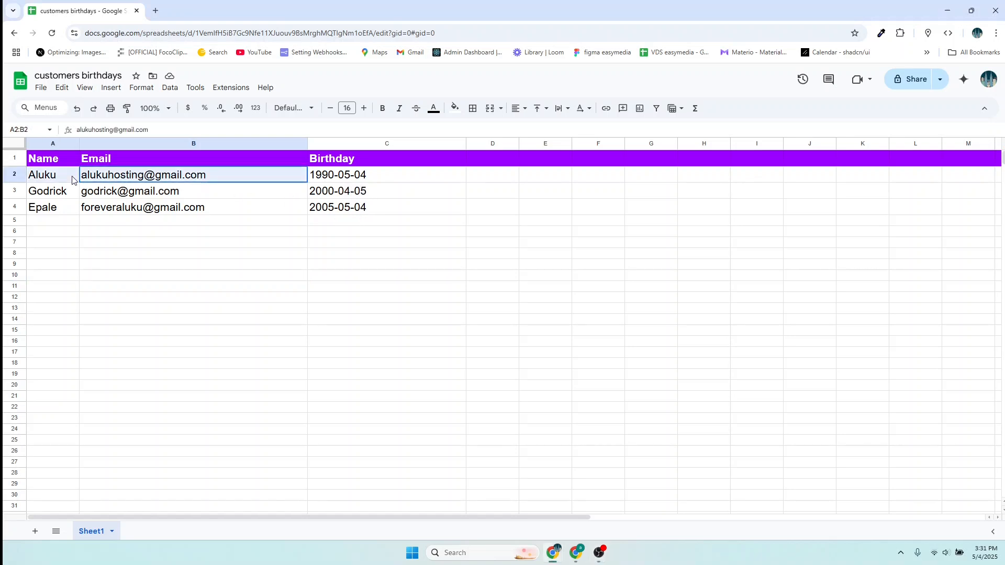
{"action": "double_click", "coordinate": [220, 180]}
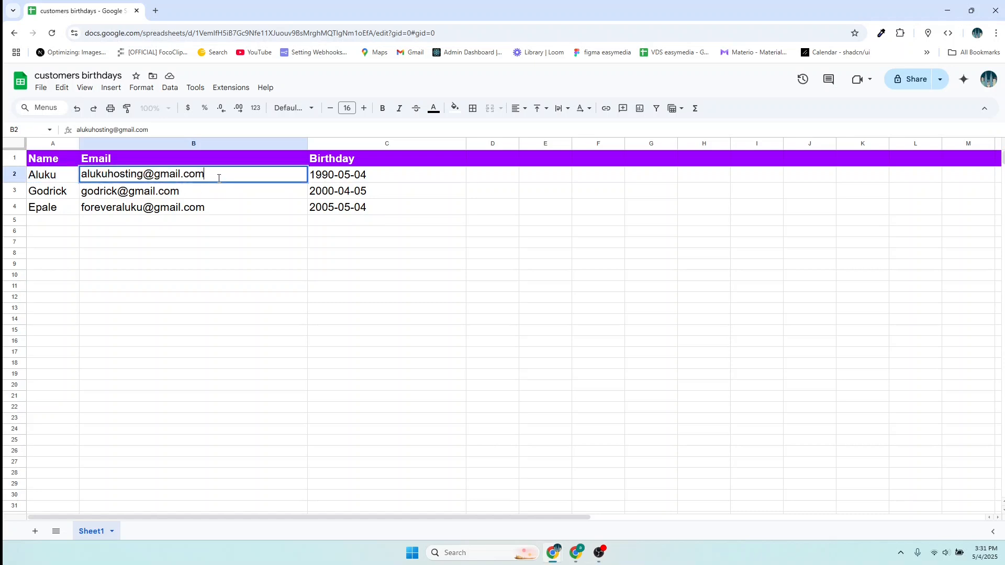
{"action": "left_click_drag", "start_coordinate": [218, 174], "coordinate": [81, 175]}
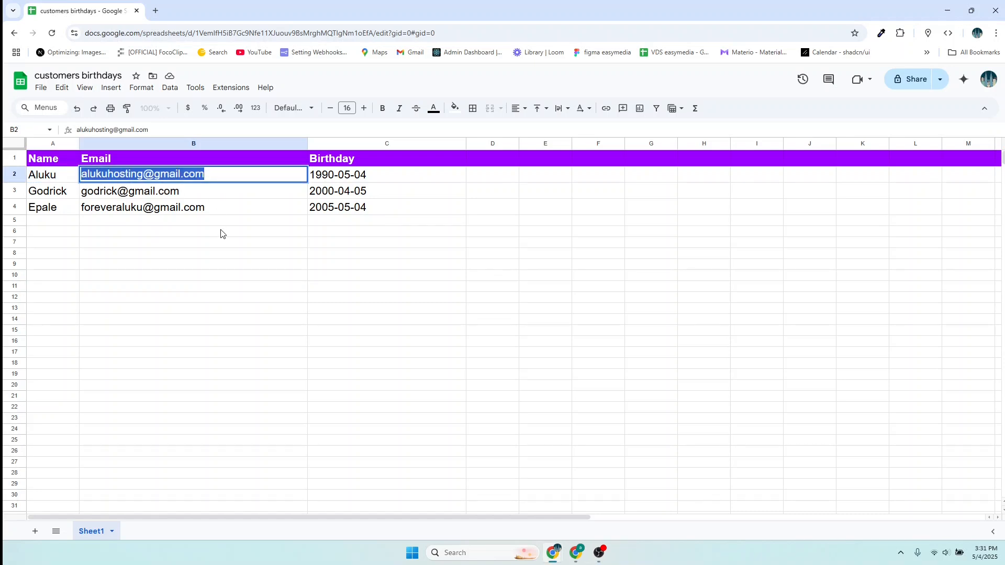
{"action": "double_click", "coordinate": [213, 209]}
{"action": "left_click_drag", "start_coordinate": [212, 208], "coordinate": [81, 207]}
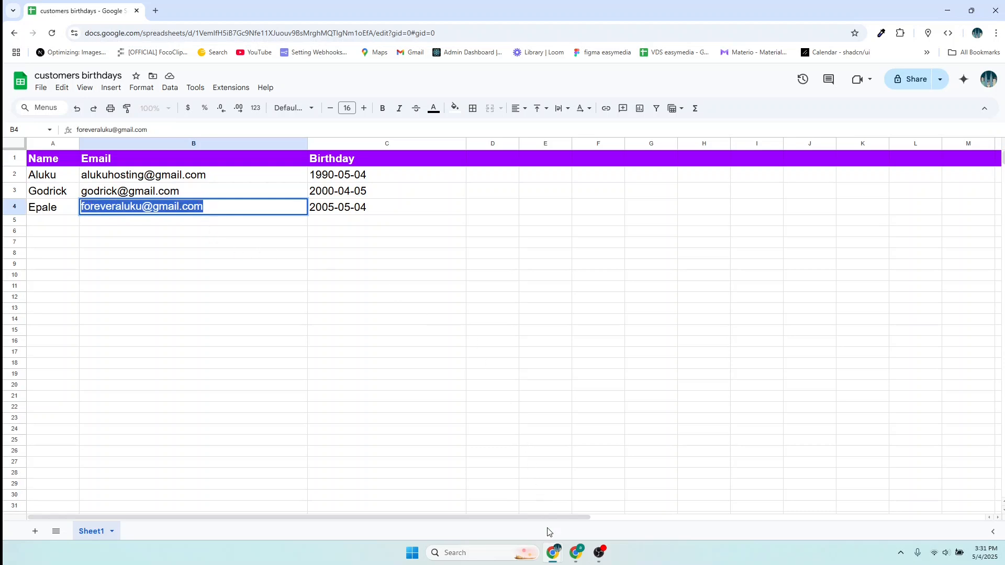
- Run the birthday workflow as a test from the n8n editor, then return to Gmail
{"action": "mouse_move", "coordinate": [561, 558]}
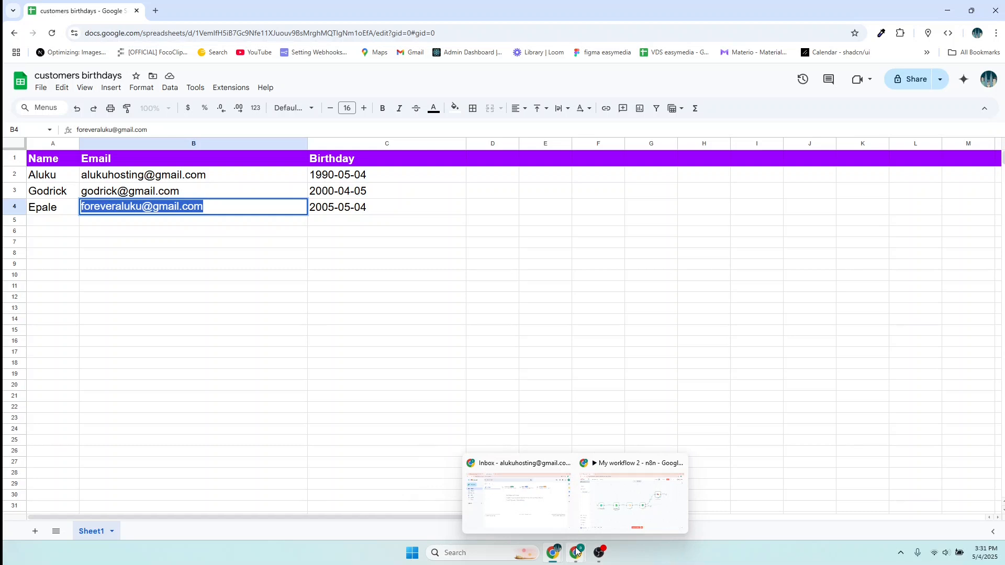
{"action": "left_click", "coordinate": [538, 509]}
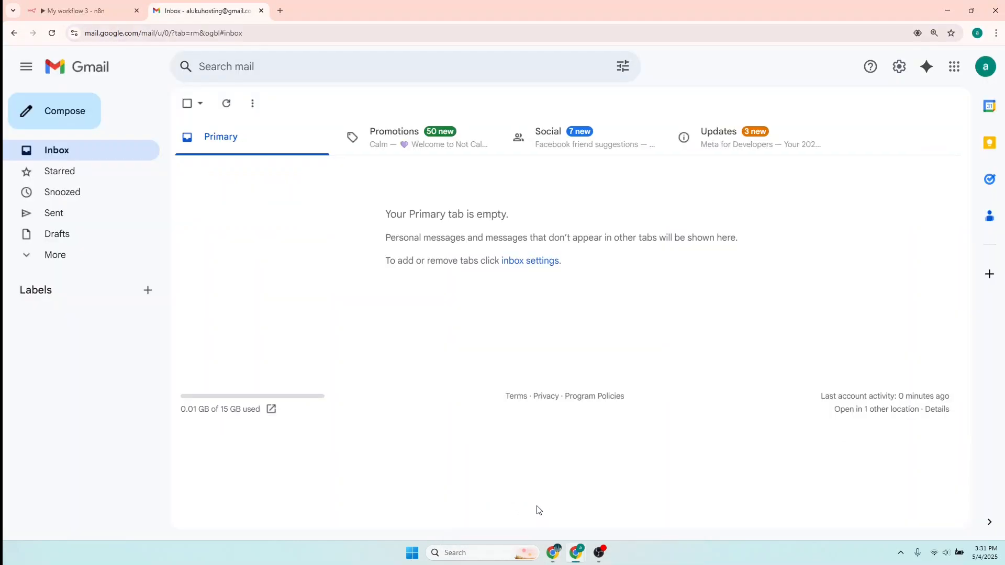
{"action": "left_click", "coordinate": [88, 11]}
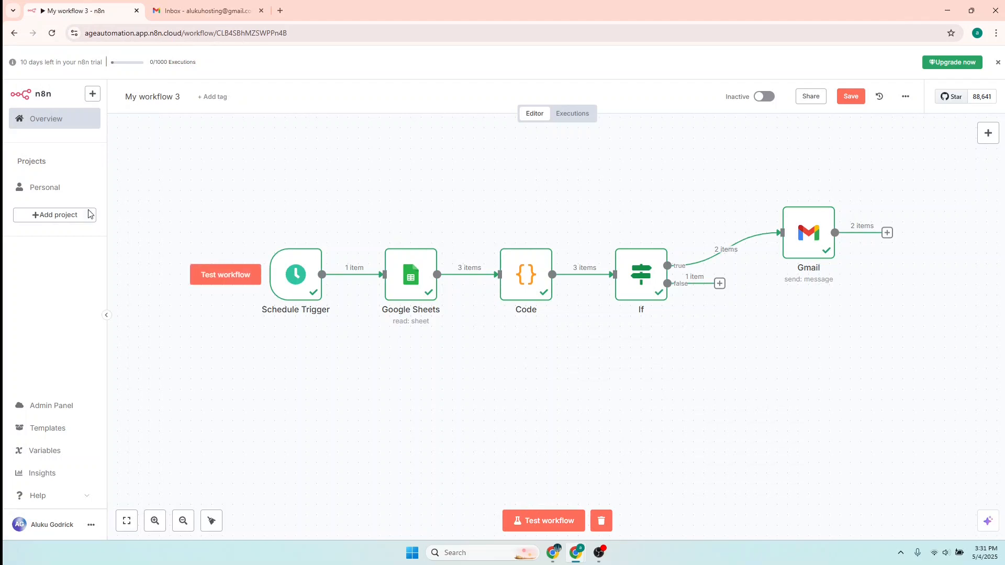
{"action": "mouse_move", "coordinate": [313, 299]}
{"action": "left_click", "coordinate": [538, 522]}
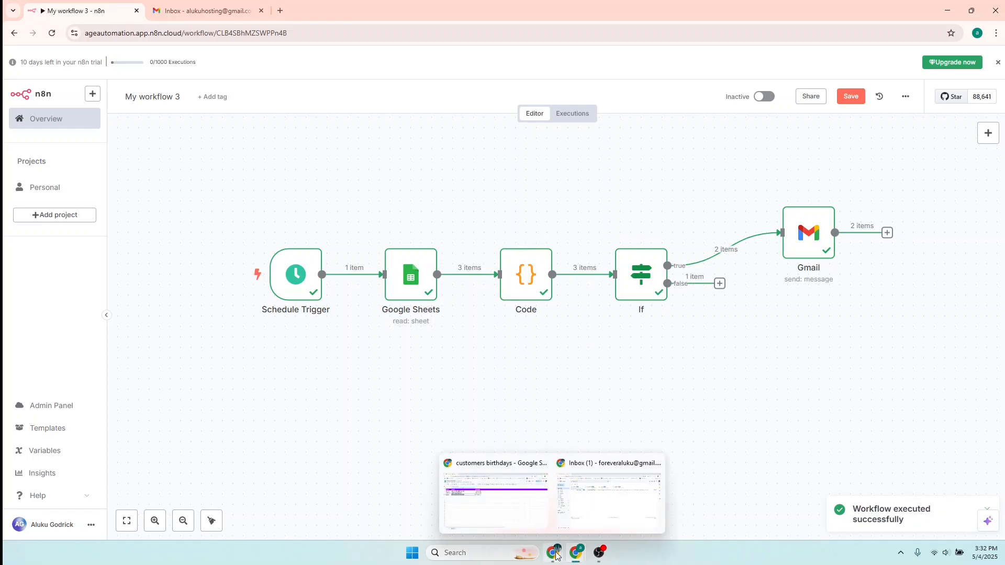
{"action": "left_click", "coordinate": [581, 519]}
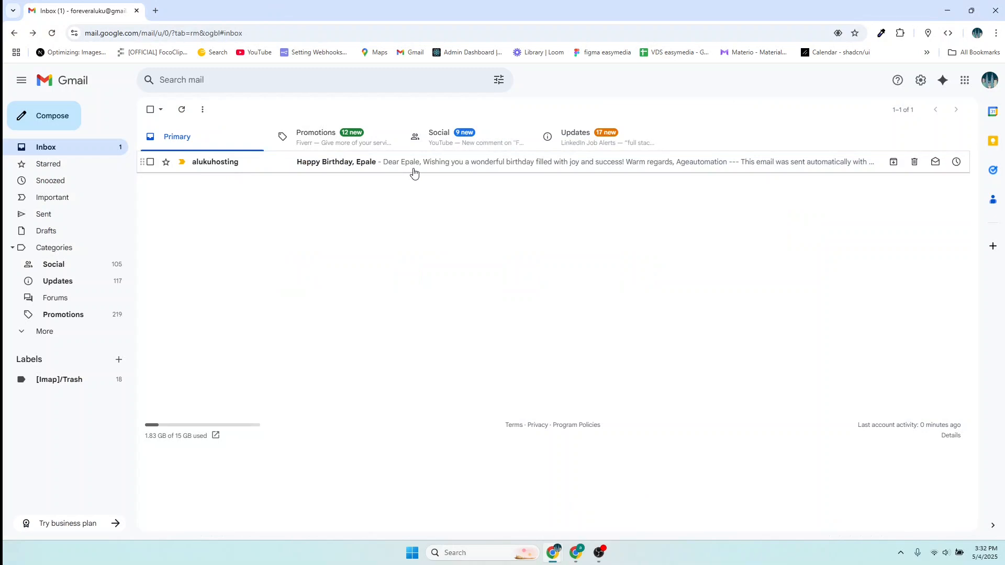
- Open the Happy Birthday email, select its personalised greeting and zoom in
{"action": "left_click", "coordinate": [215, 165]}
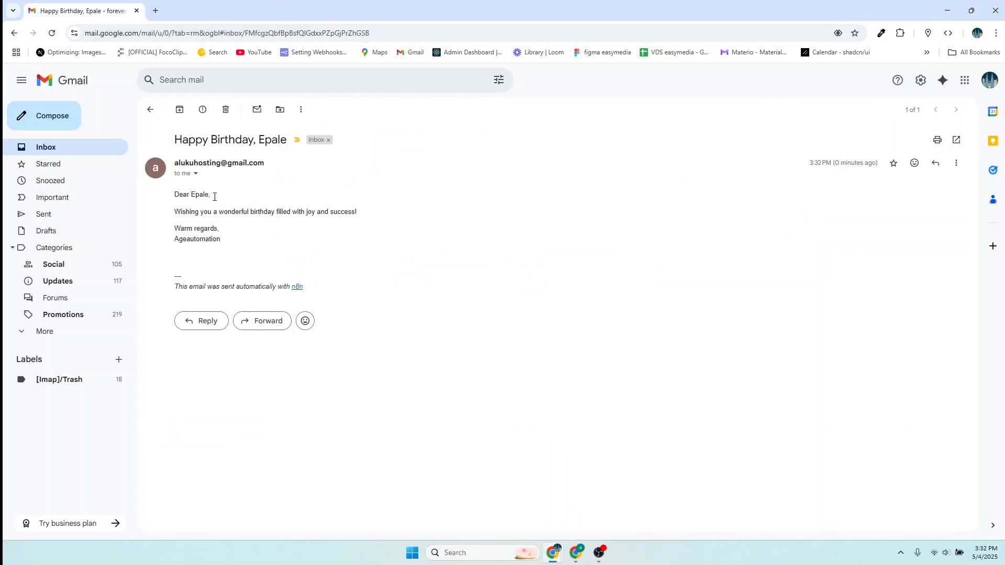
{"action": "left_click_drag", "start_coordinate": [231, 199], "coordinate": [181, 195]}
{"action": "key", "text": "ctrl+plus"}
{"action": "key", "text": "ctrl+plus"}
{"action": "key", "text": "ctrl+plus"}
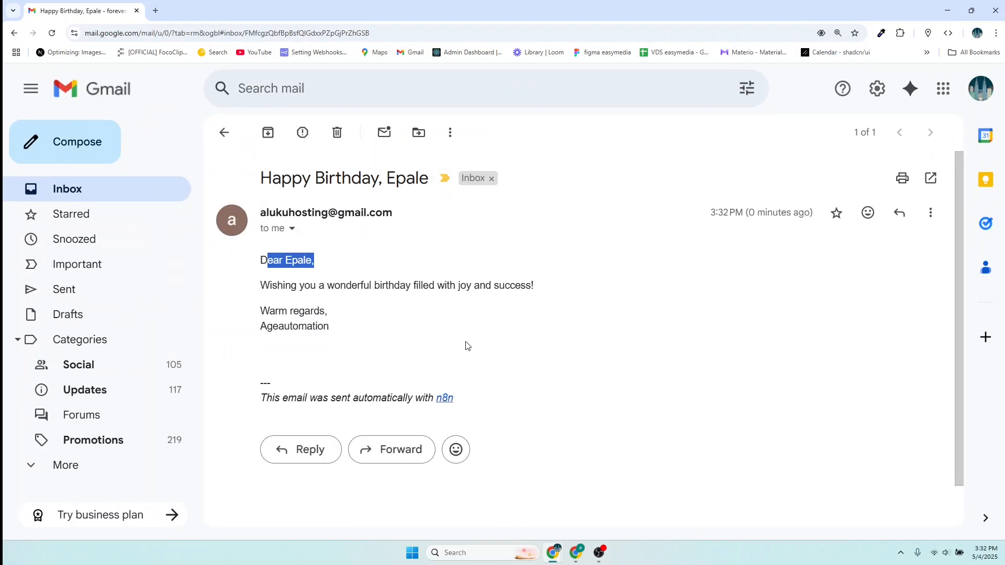
- Cycle through the birthday sheet, n8n and Gmail windows, ending on the sender's inbox
{"action": "mouse_move", "coordinate": [564, 563]}
{"action": "left_click", "coordinate": [527, 527]}
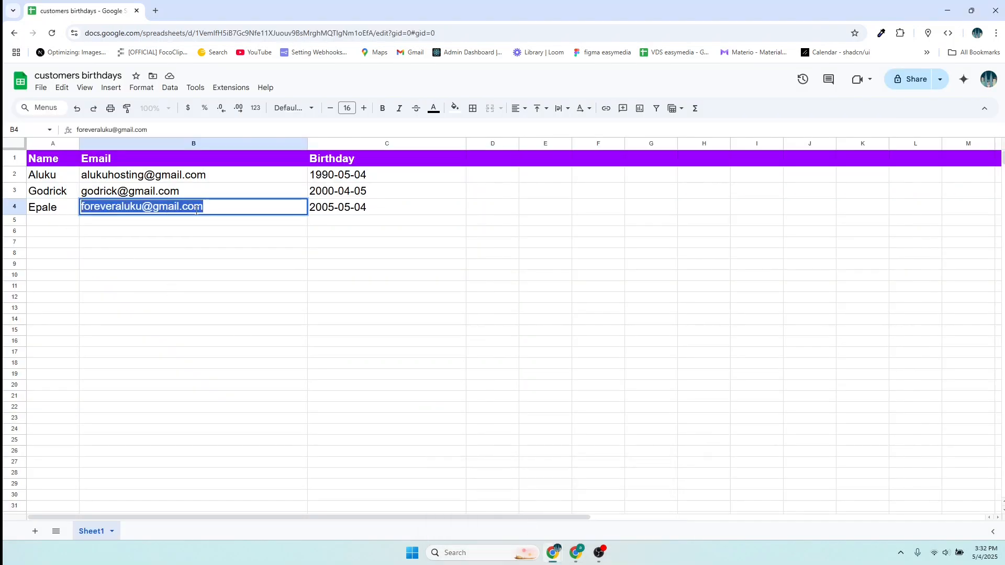
{"action": "mouse_move", "coordinate": [574, 559]}
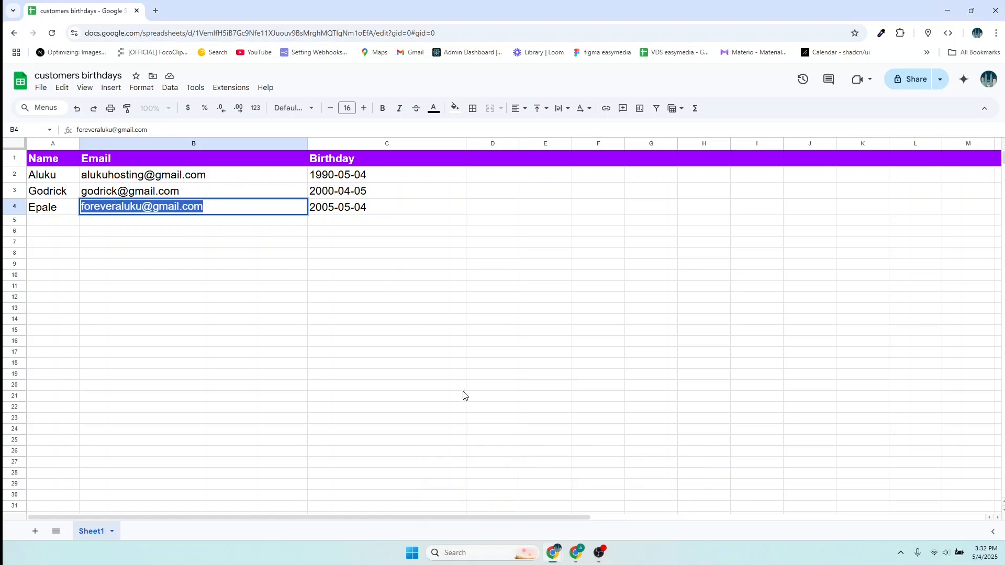
{"action": "left_click", "coordinate": [577, 553]}
{"action": "left_click", "coordinate": [524, 504]}
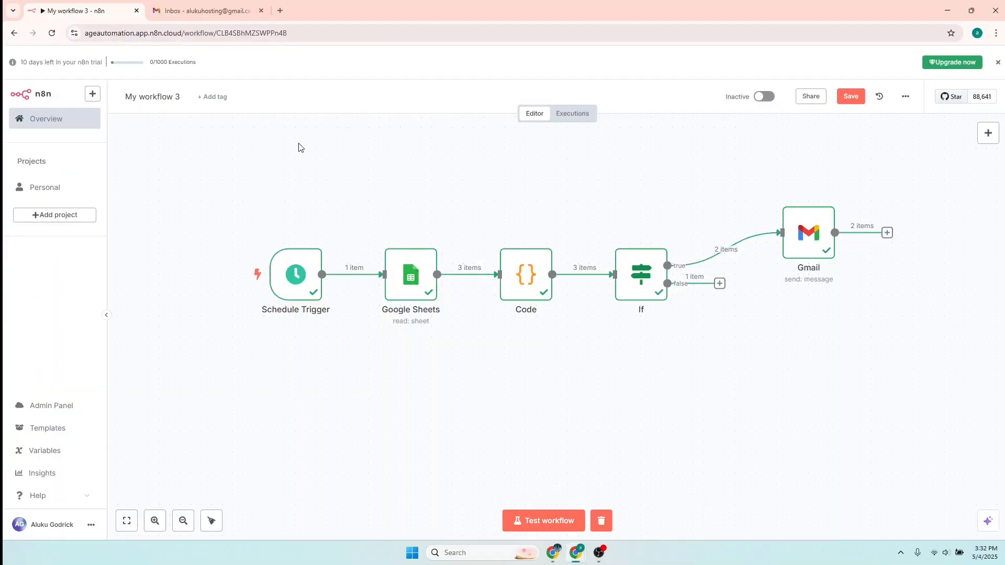
{"action": "left_click", "coordinate": [204, 10]}
{"action": "mouse_move", "coordinate": [574, 549]}
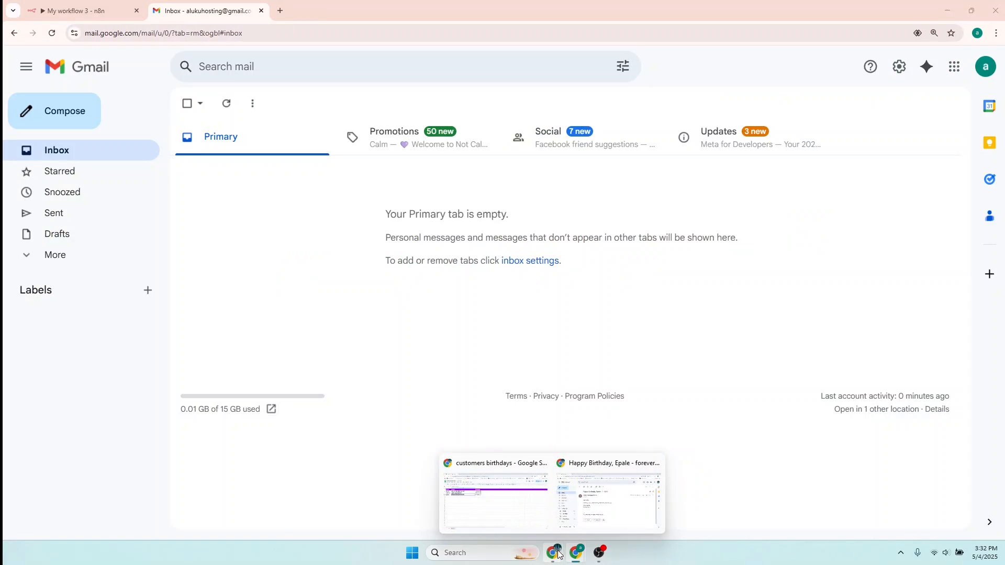
{"action": "left_click", "coordinate": [502, 504]}
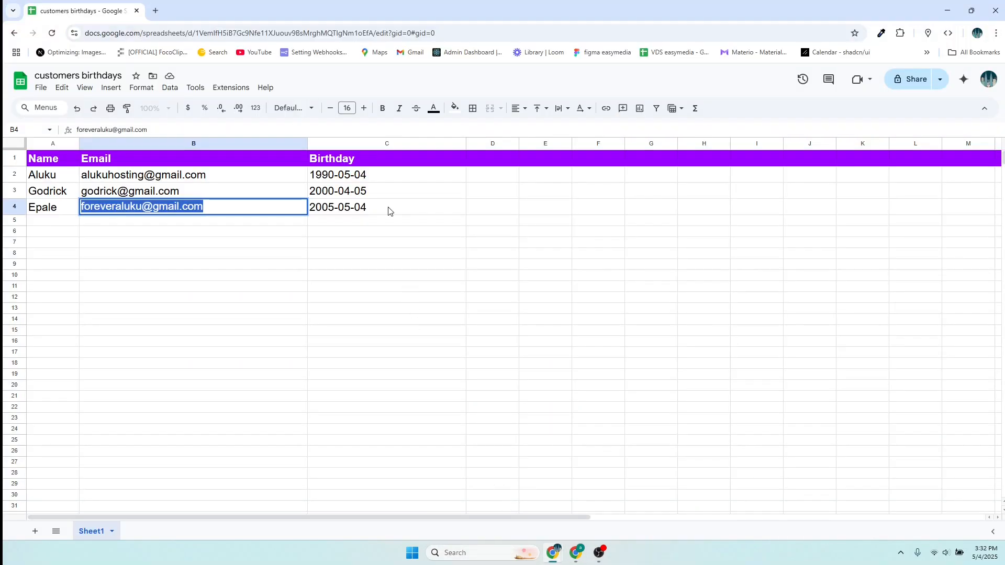
{"action": "mouse_move", "coordinate": [575, 559]}
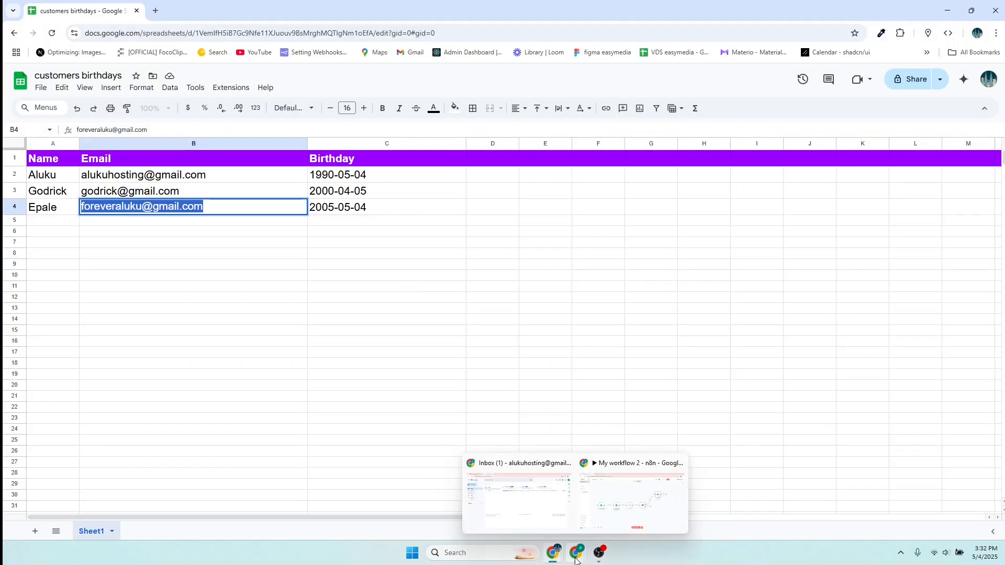
{"action": "left_click", "coordinate": [521, 499]}
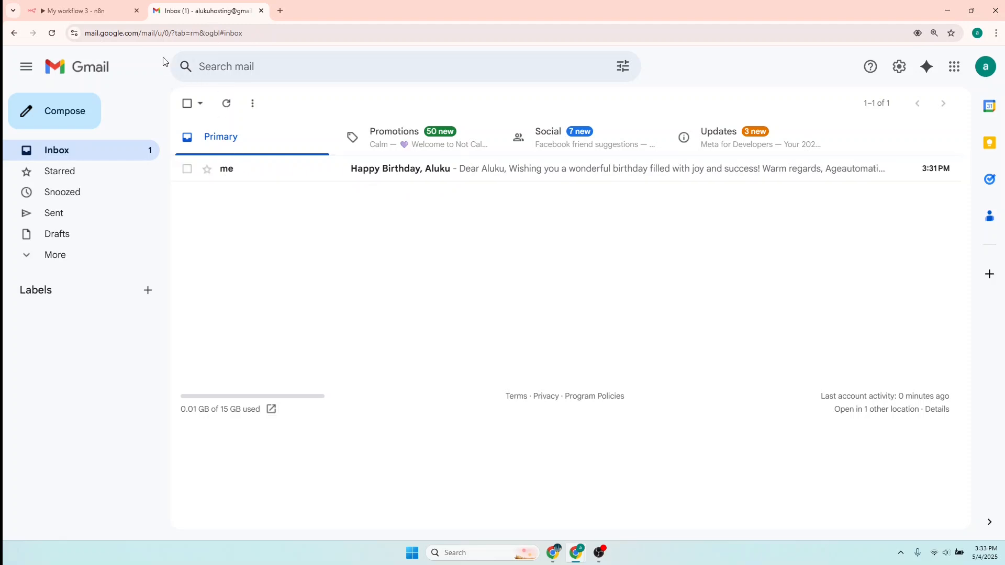
- Open the Happy Birthday email, check its subject, sender and greeting, then return to n8n
{"action": "left_click", "coordinate": [89, 8]}
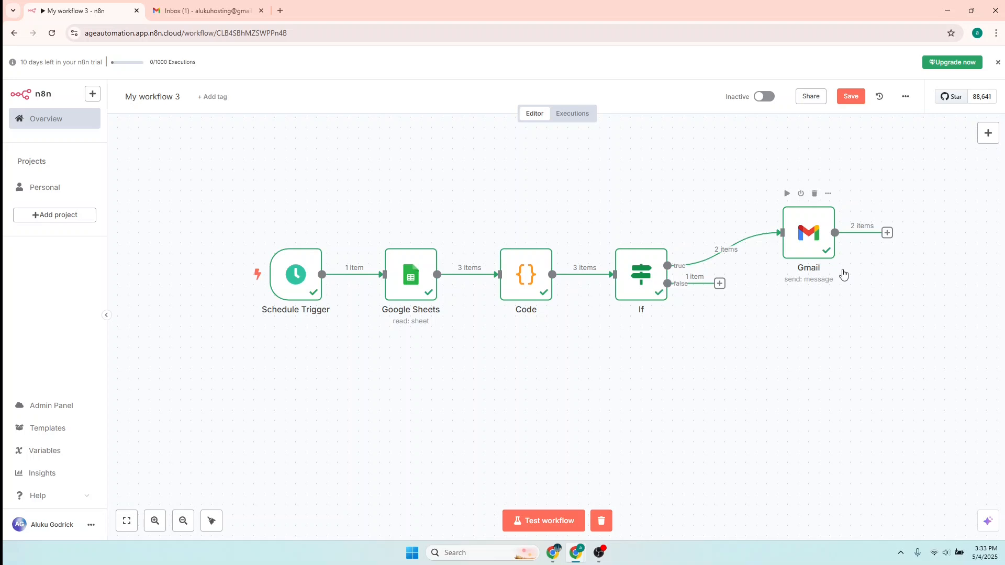
{"action": "left_click", "coordinate": [203, 11]}
{"action": "left_click", "coordinate": [365, 169]}
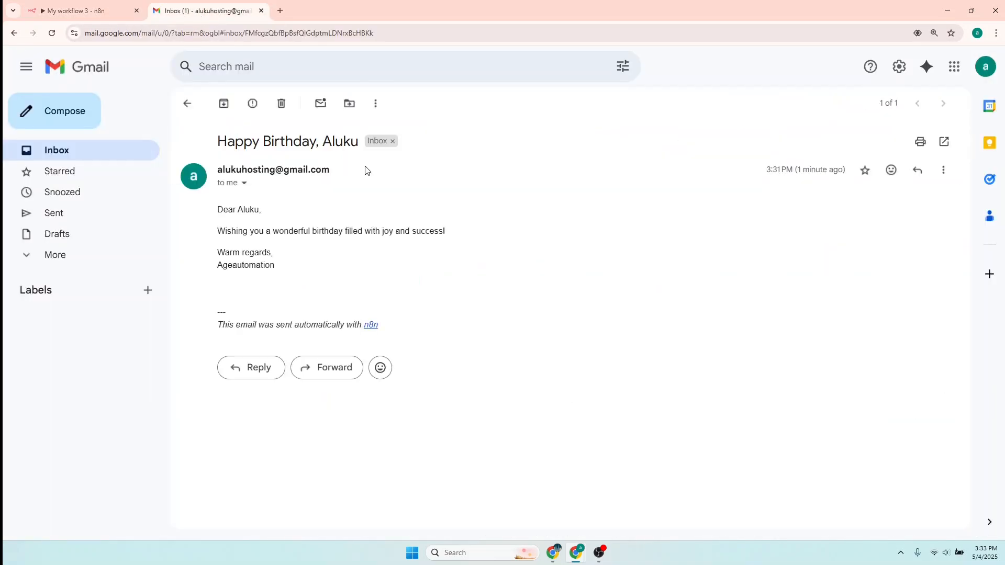
{"action": "left_click_drag", "start_coordinate": [227, 142], "coordinate": [355, 150]}
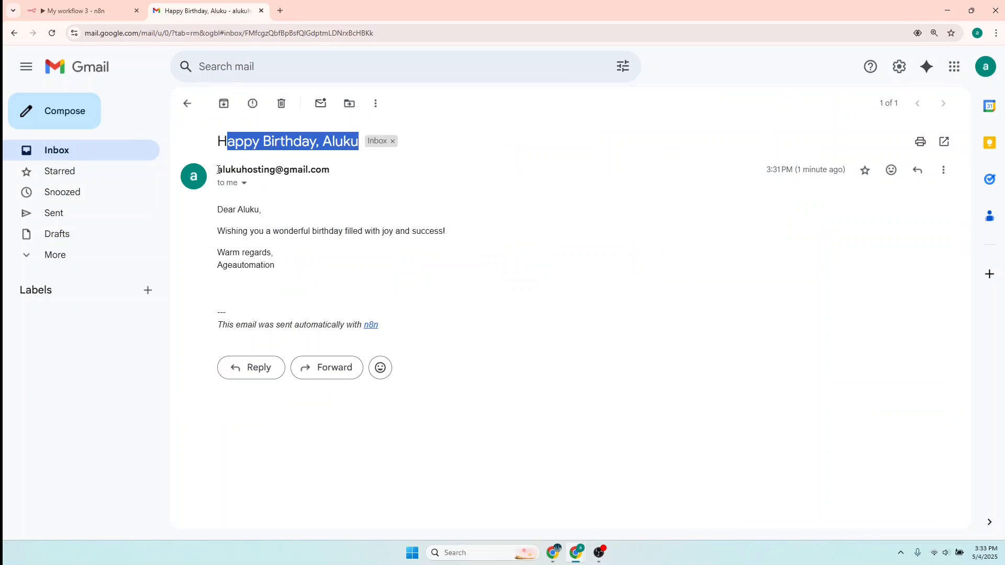
{"action": "left_click_drag", "start_coordinate": [218, 169], "coordinate": [344, 171]}
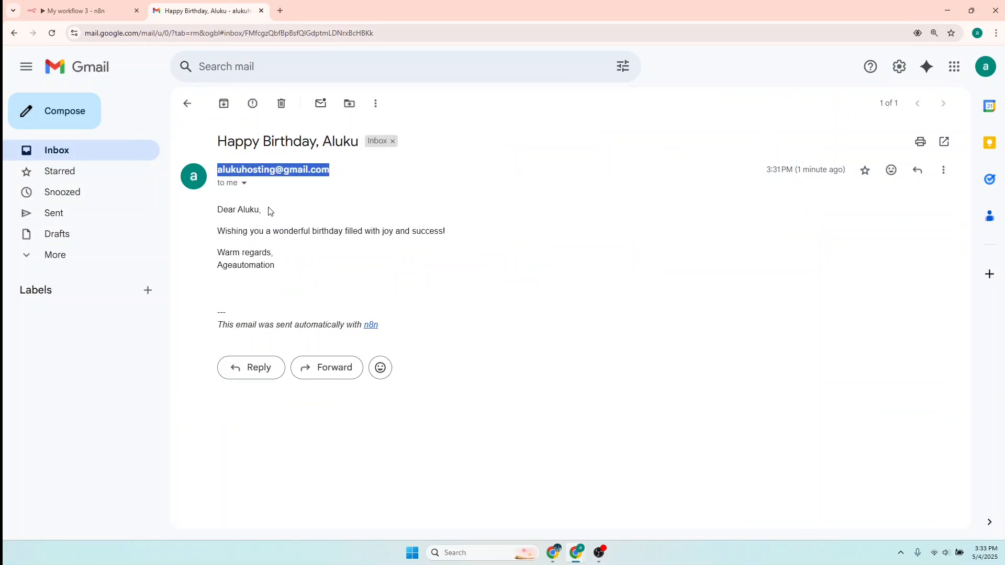
{"action": "left_click_drag", "start_coordinate": [270, 211], "coordinate": [209, 211]}
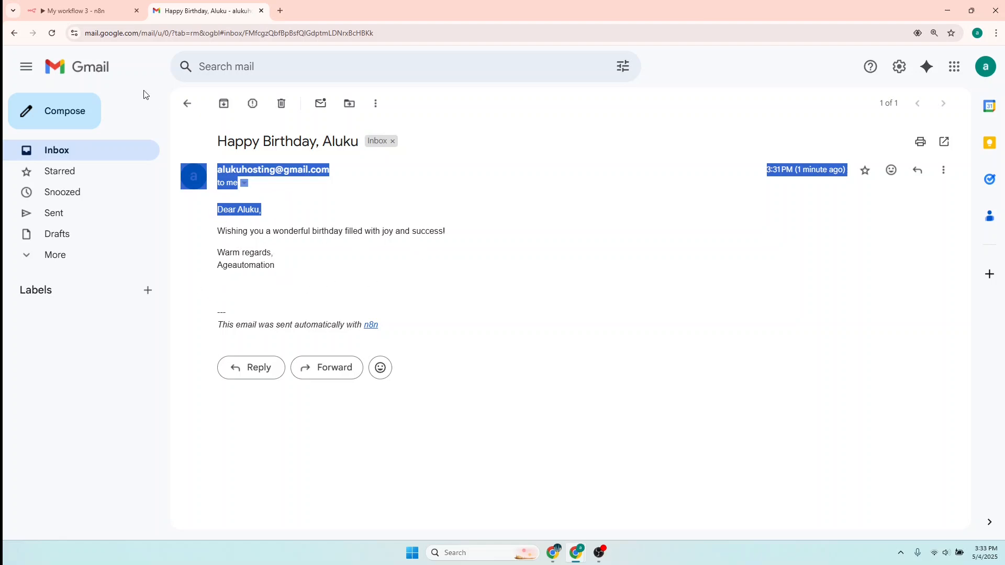
{"action": "left_click", "coordinate": [78, 12]}
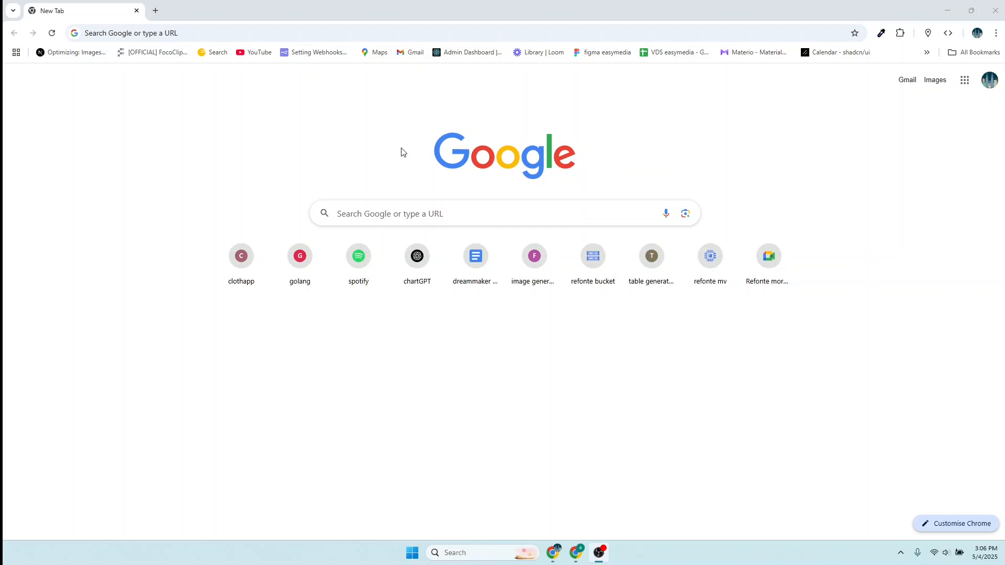
- Search the web for 'google sheets' and open a new spreadsheet from the result
{"action": "left_click", "coordinate": [152, 36]}
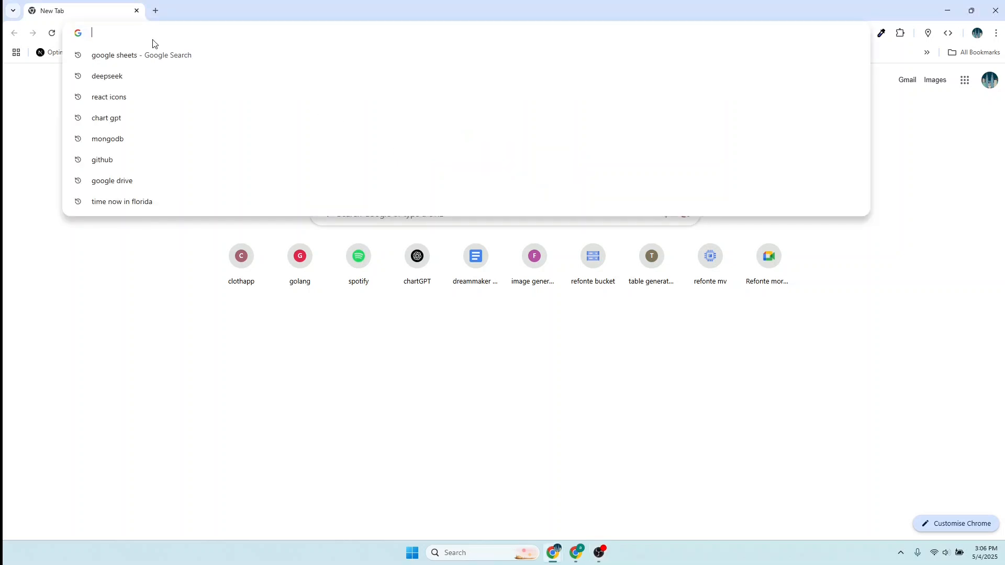
{"action": "type", "text": "google"}
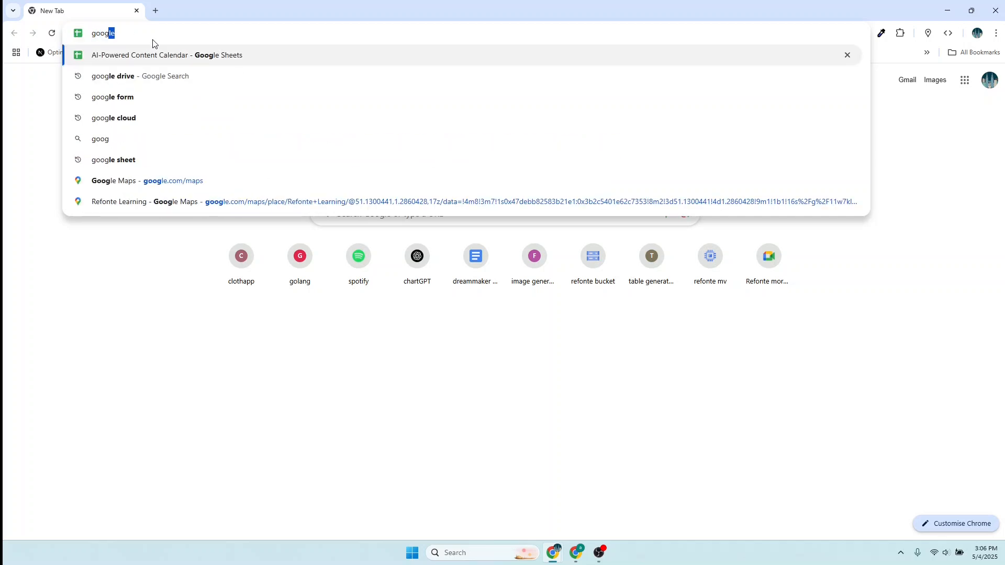
{"action": "type", "text": " sh"}
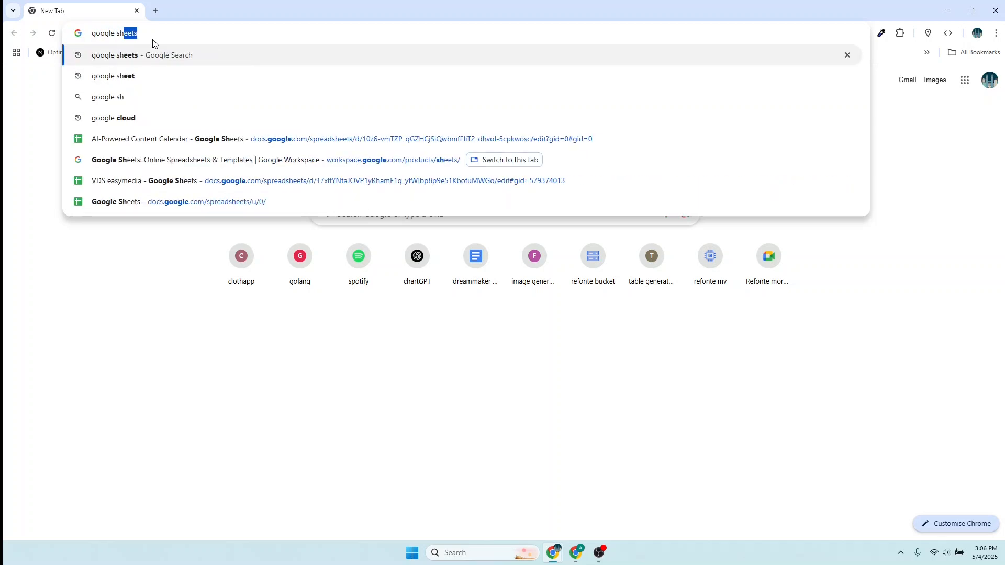
{"action": "type", "text": "eets"}
{"action": "key", "text": "Return"}
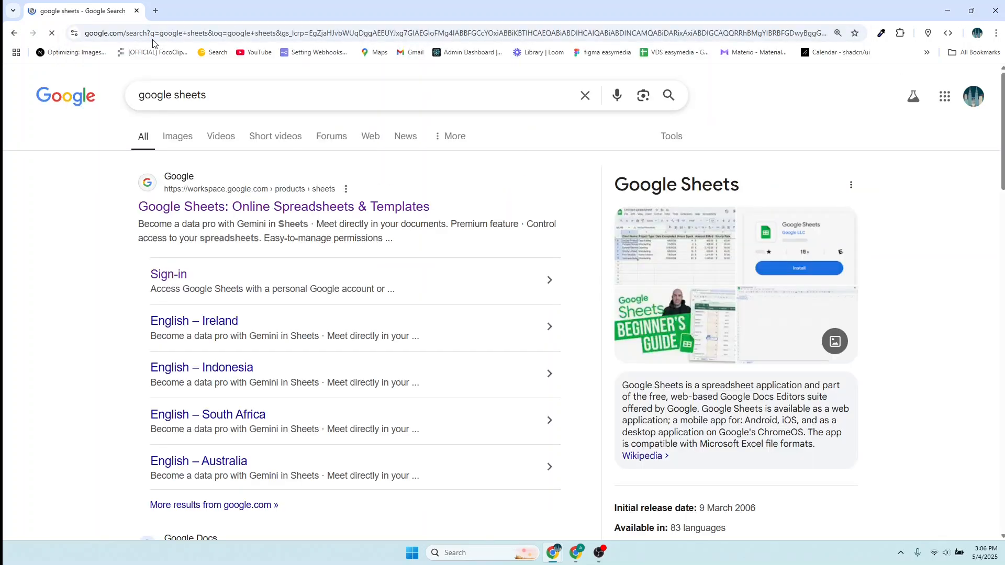
{"action": "left_click", "coordinate": [168, 276]}
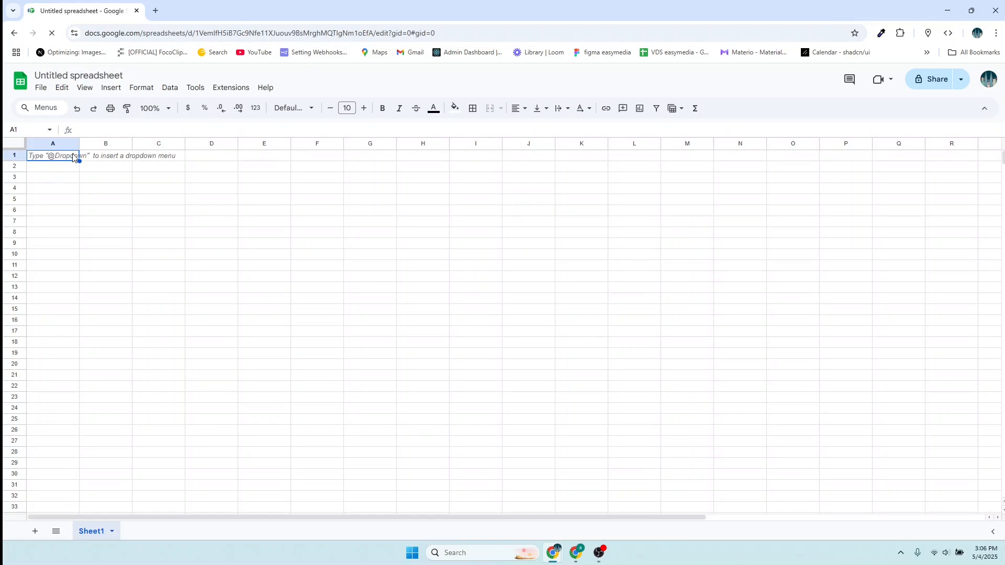
- Rename the untitled spreadsheet to 'customers birthdays'
{"action": "left_click", "coordinate": [124, 74]}
{"action": "key", "text": "BackSpace"}
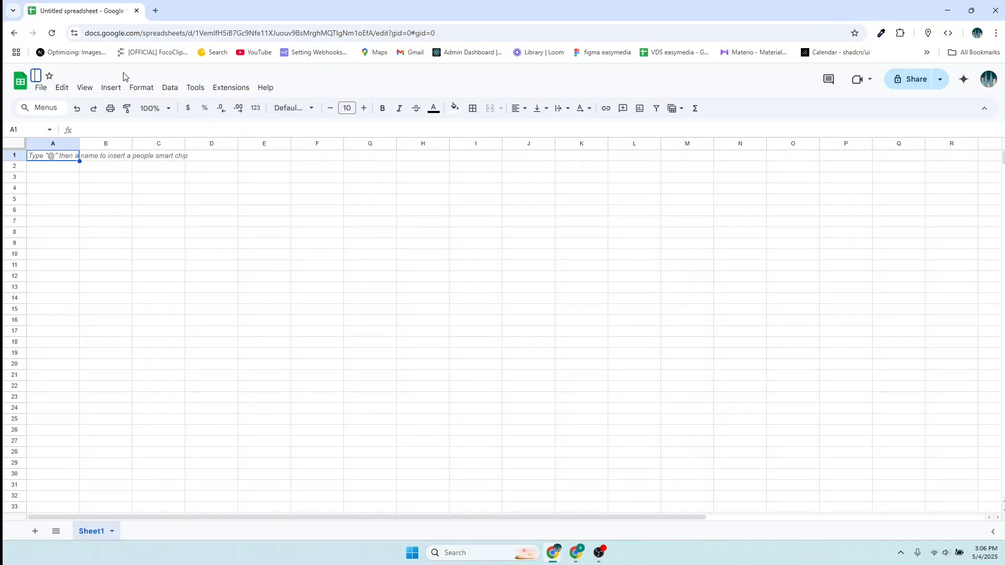
{"action": "type", "text": "customers"}
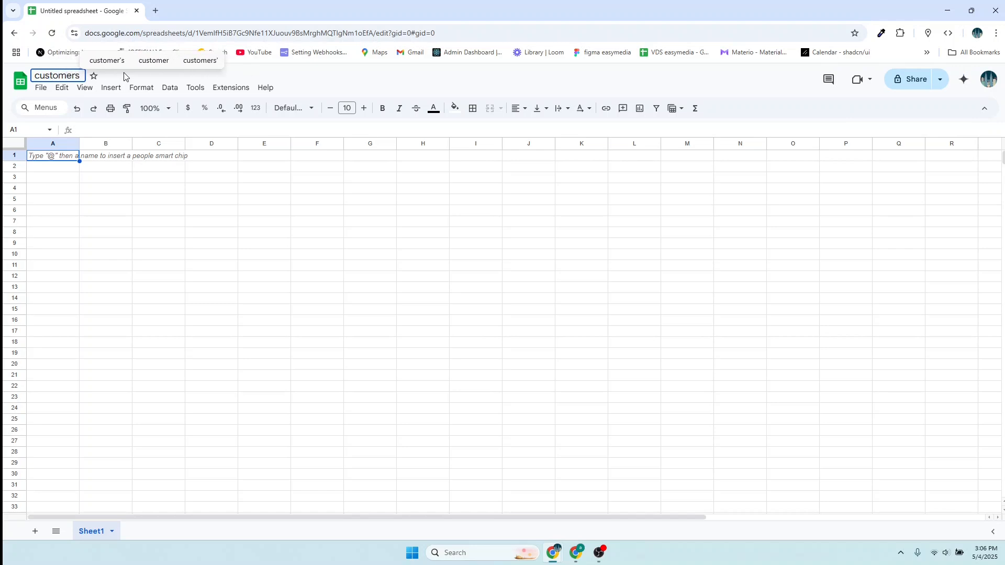
{"action": "type", "text": "bir"}
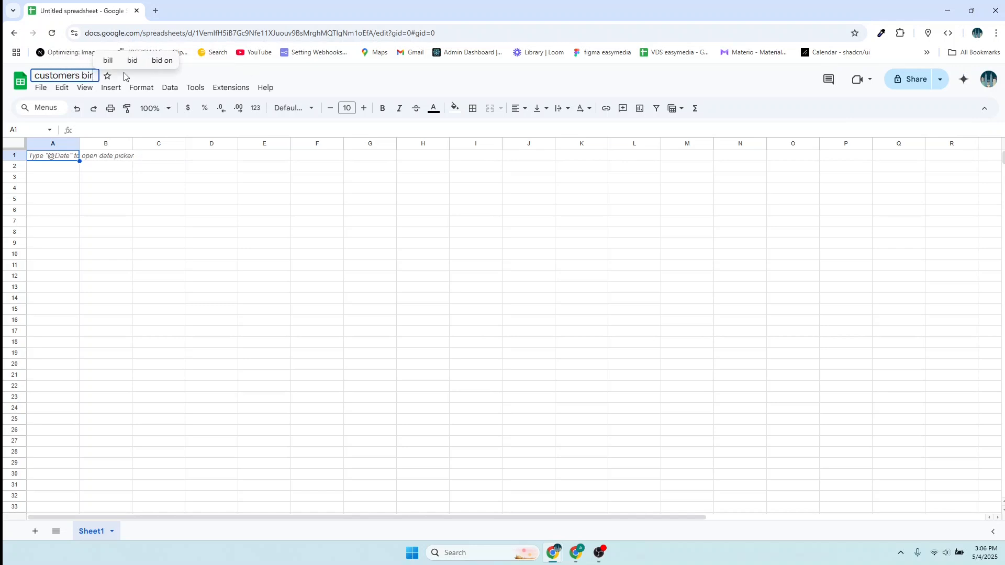
{"action": "type", "text": "thdays"}
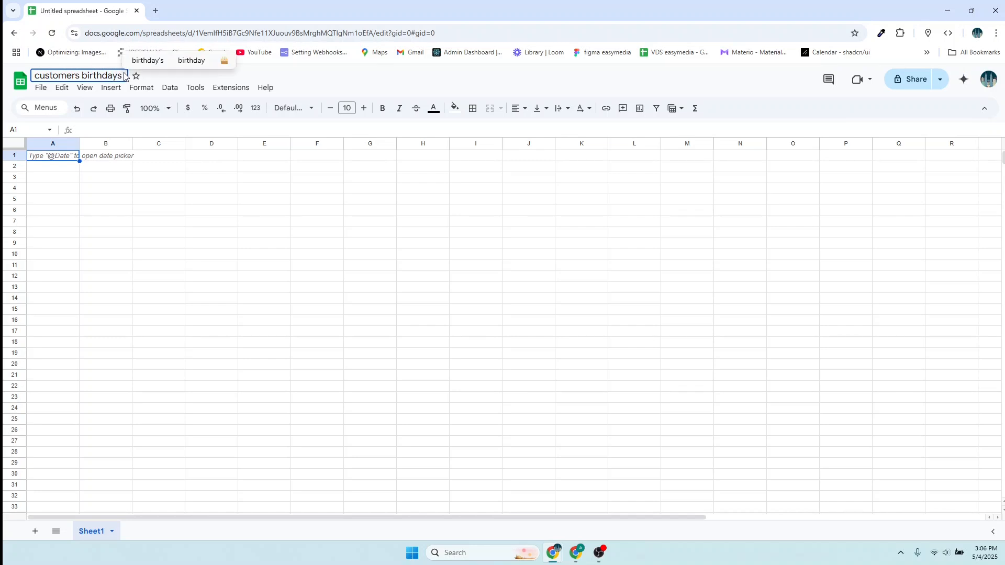
{"action": "key", "text": "Return"}
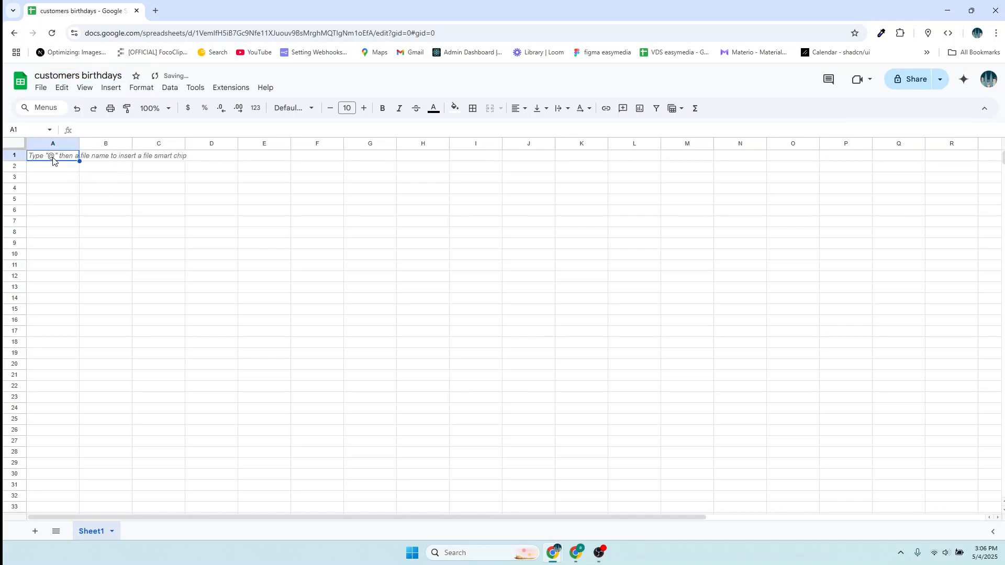
- Enter the headers Name, Email and Birthday in cells A1 to C1
{"action": "double_click", "coordinate": [50, 159]}
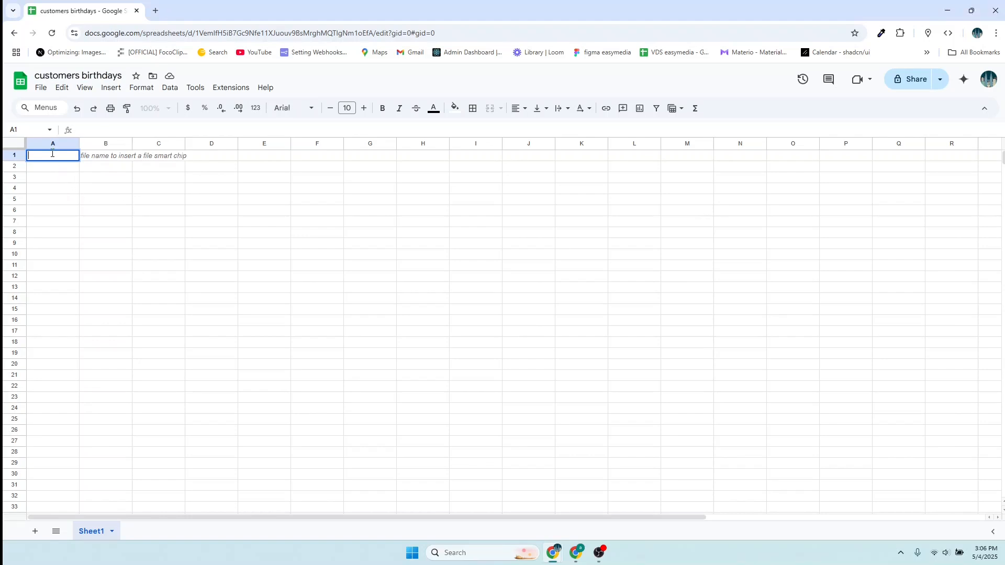
{"action": "type", "text": "NAme"}
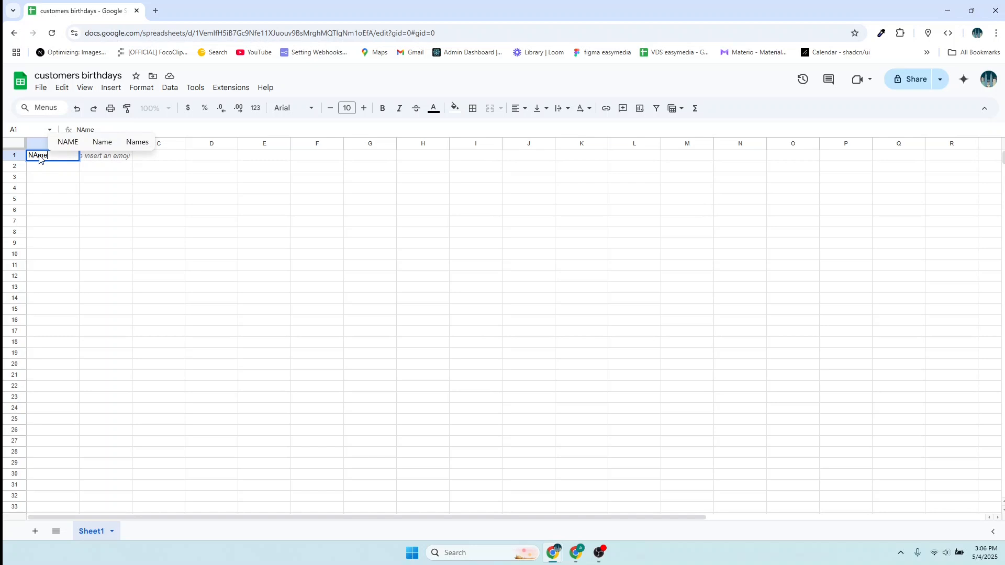
{"action": "left_click", "coordinate": [36, 154]}
{"action": "key", "text": "BackSpace"}
{"action": "type", "text": "a"}
{"action": "double_click", "coordinate": [108, 154]}
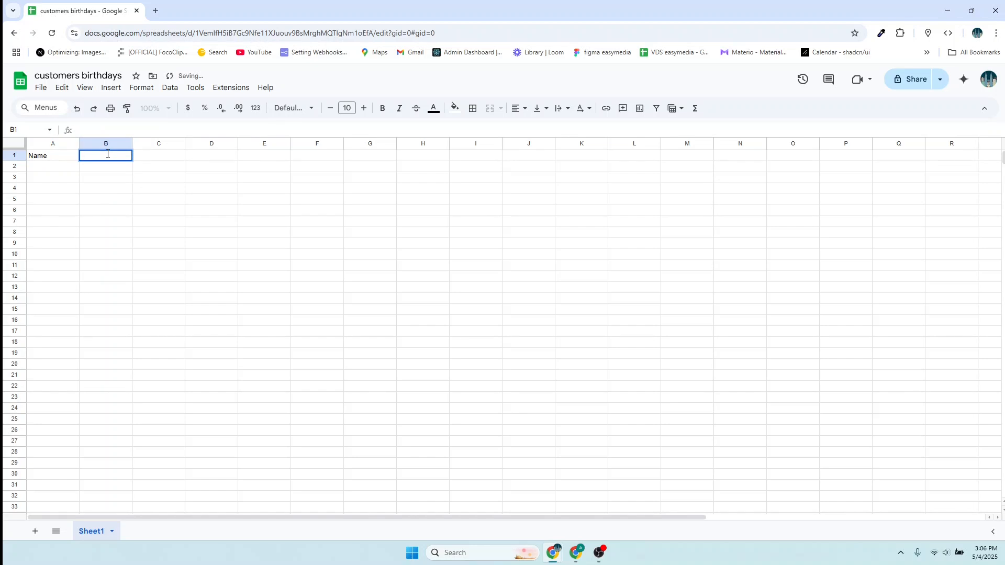
{"action": "type", "text": "Email"}
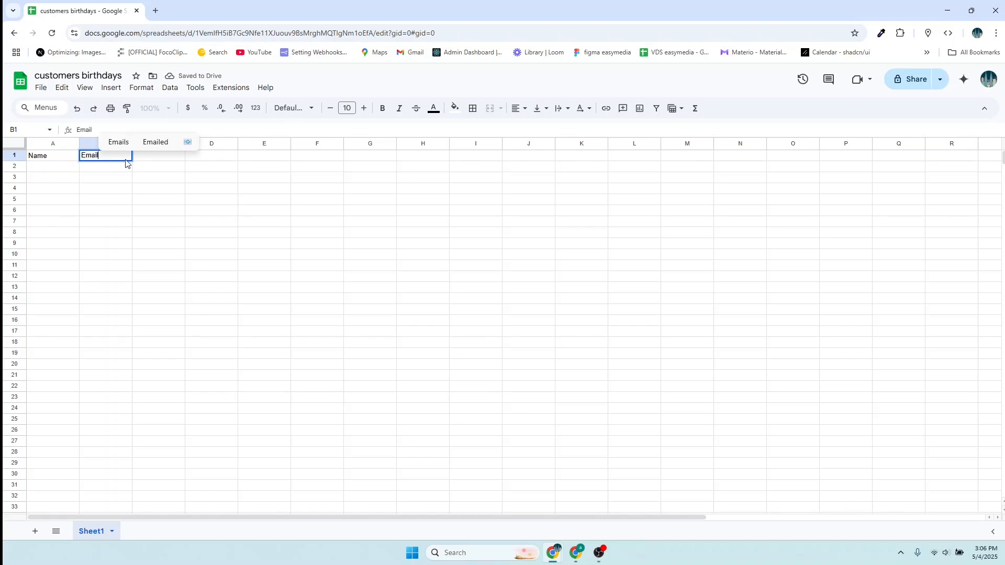
{"action": "left_click", "coordinate": [152, 177]}
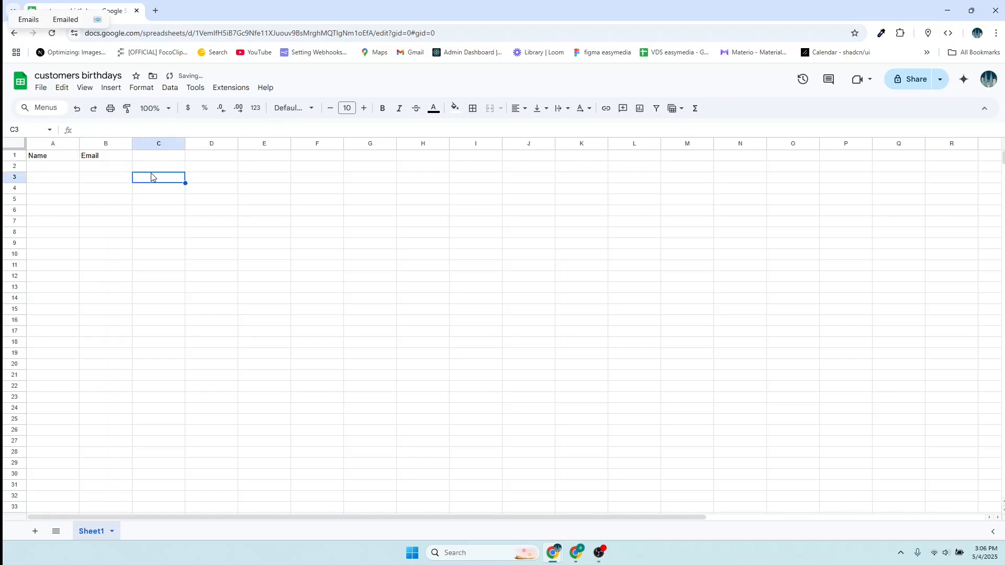
{"action": "double_click", "coordinate": [151, 160]}
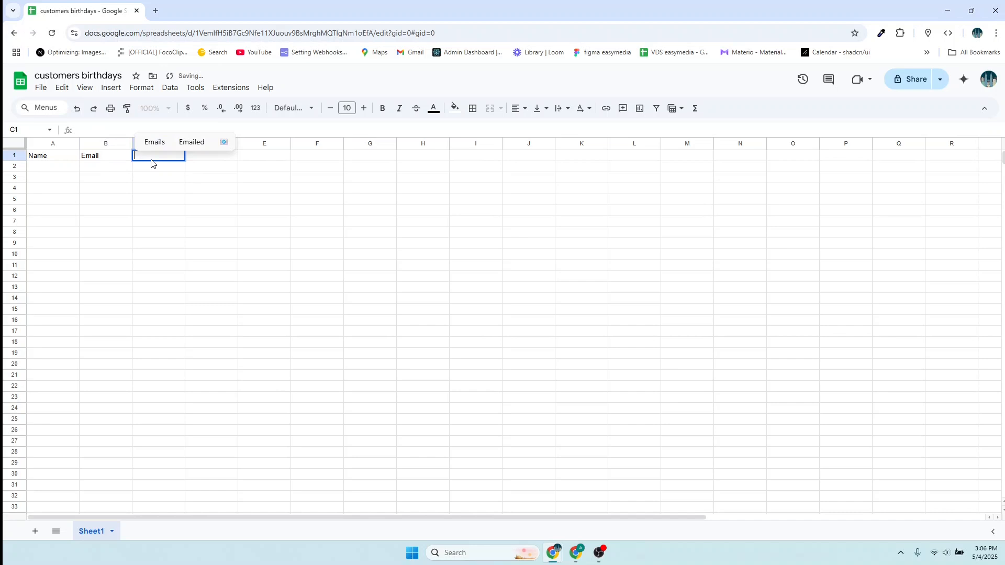
{"action": "type", "text": "Birth"}
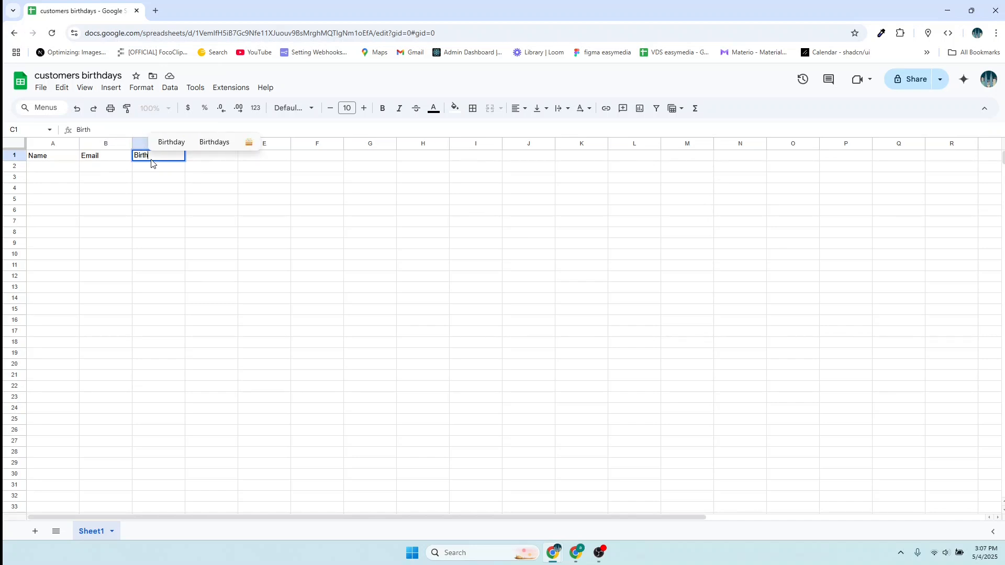
{"action": "type", "text": "day"}
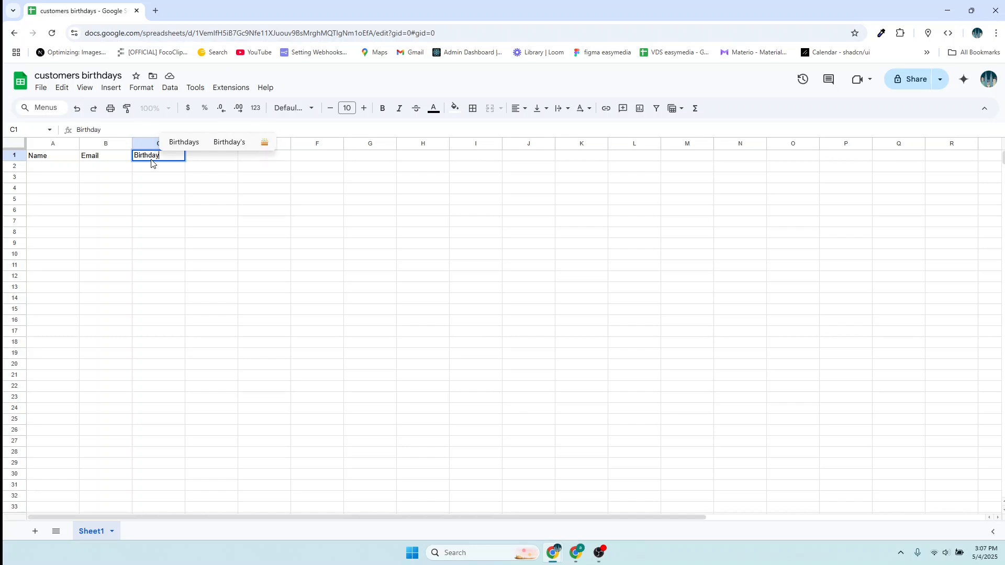
{"action": "key", "text": "ctrl+a"}
{"action": "left_click", "coordinate": [48, 160]}
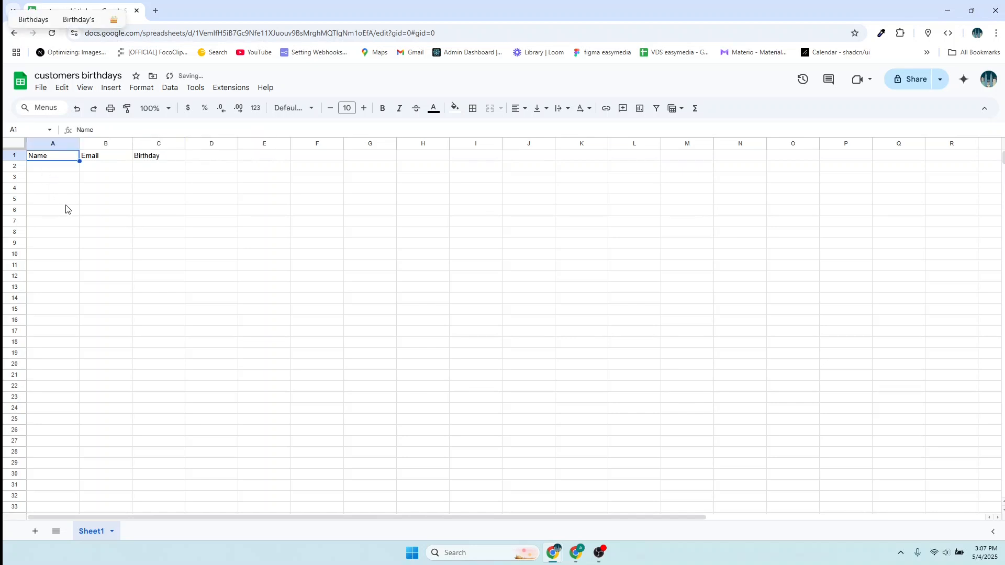
- Select the whole sheet and raise its font size to 16
{"action": "left_click", "coordinate": [8, 156]}
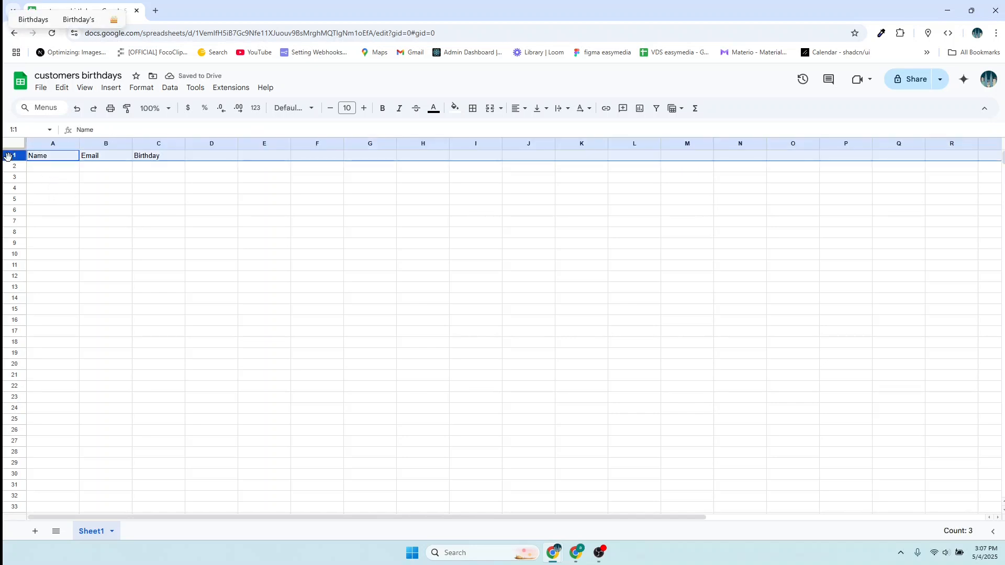
{"action": "key", "text": "ctrl+a"}
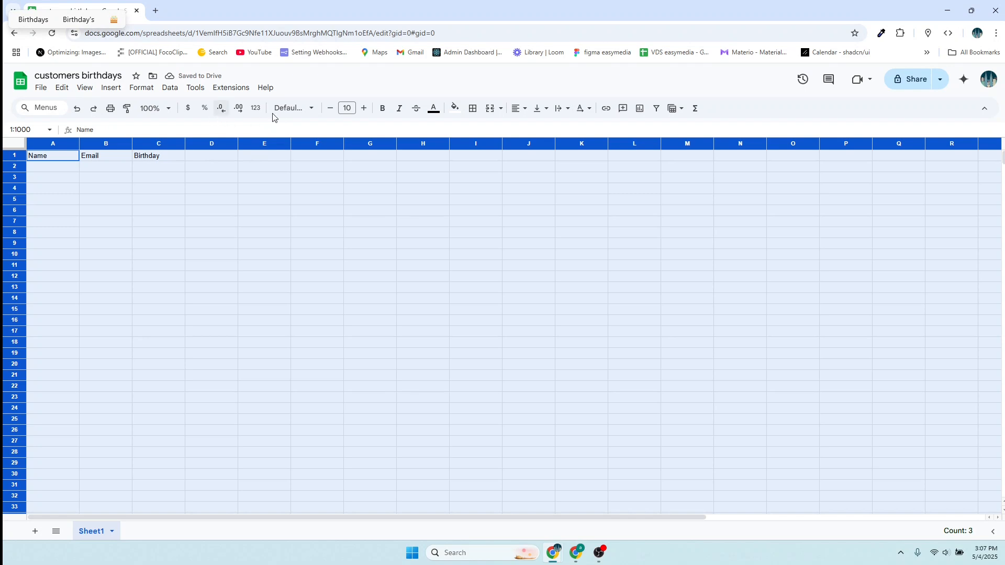
{"action": "left_click", "coordinate": [363, 109]}
{"action": "left_click", "coordinate": [364, 109]}
{"action": "left_click", "coordinate": [364, 108]}
{"action": "left_click", "coordinate": [364, 108]}
{"action": "left_click", "coordinate": [364, 108]}
{"action": "left_click", "coordinate": [364, 108]}
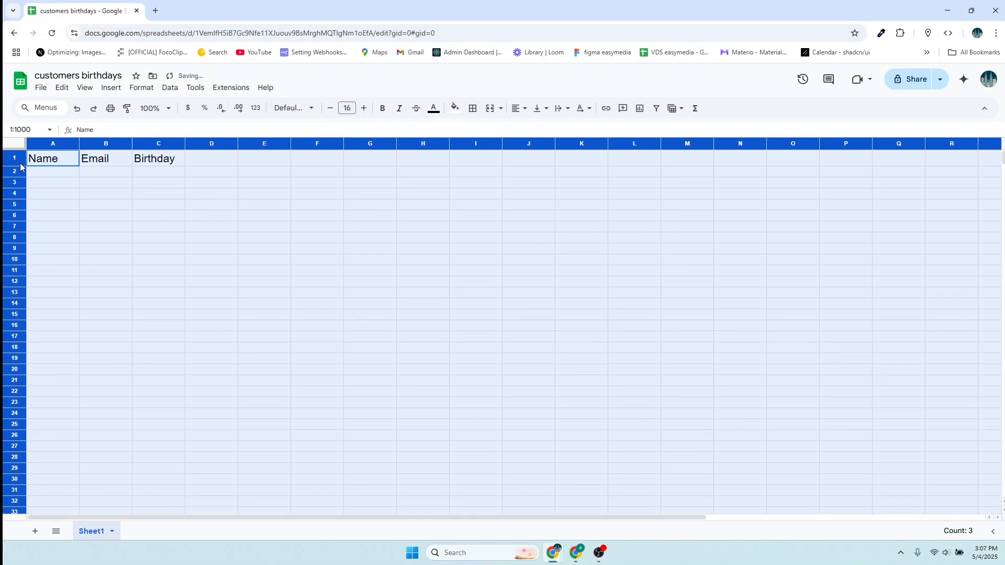
- Set all cells to wrap text and align left and top
{"action": "left_click", "coordinate": [141, 88]}
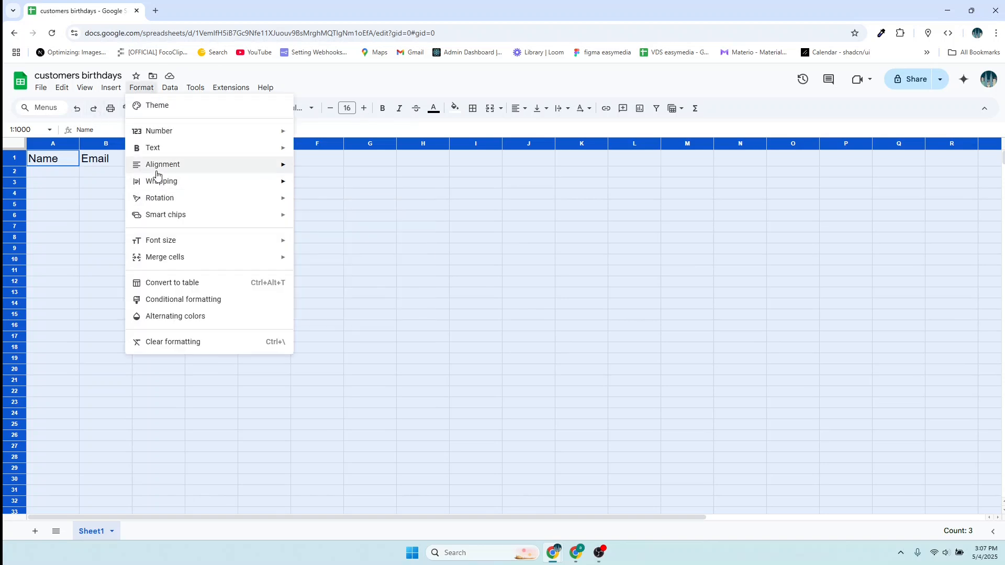
{"action": "mouse_move", "coordinate": [156, 183]}
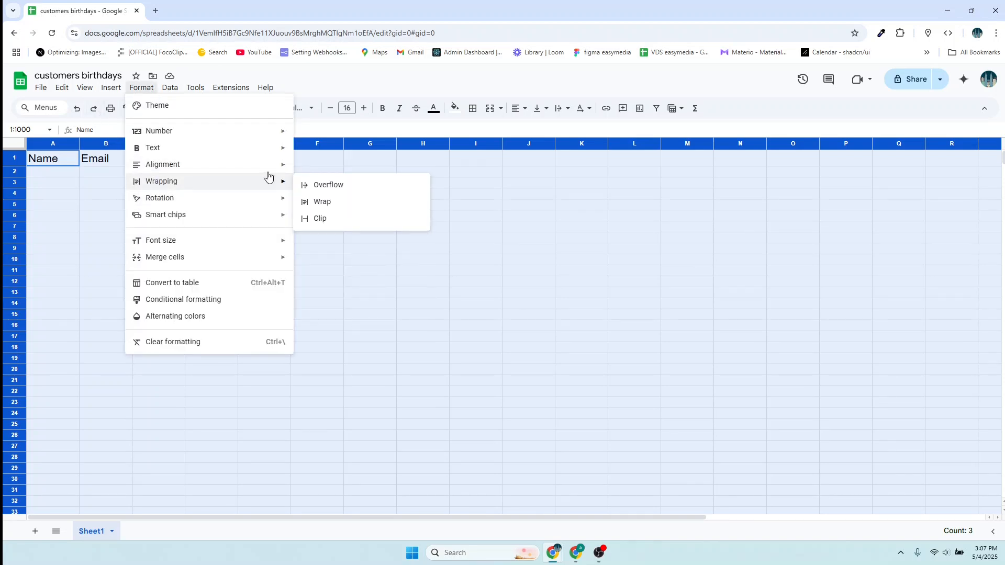
{"action": "left_click", "coordinate": [328, 202]}
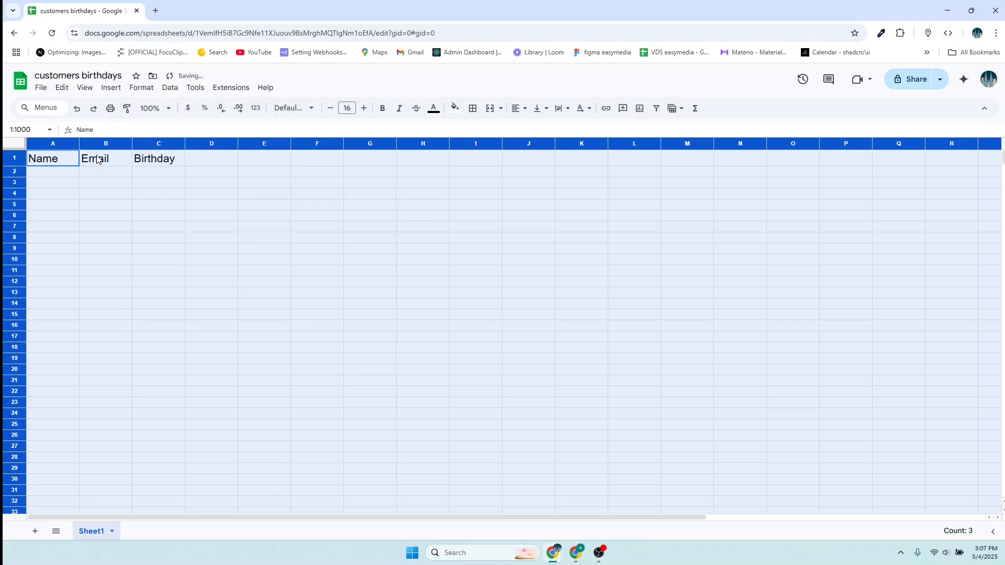
{"action": "left_click", "coordinate": [145, 93]}
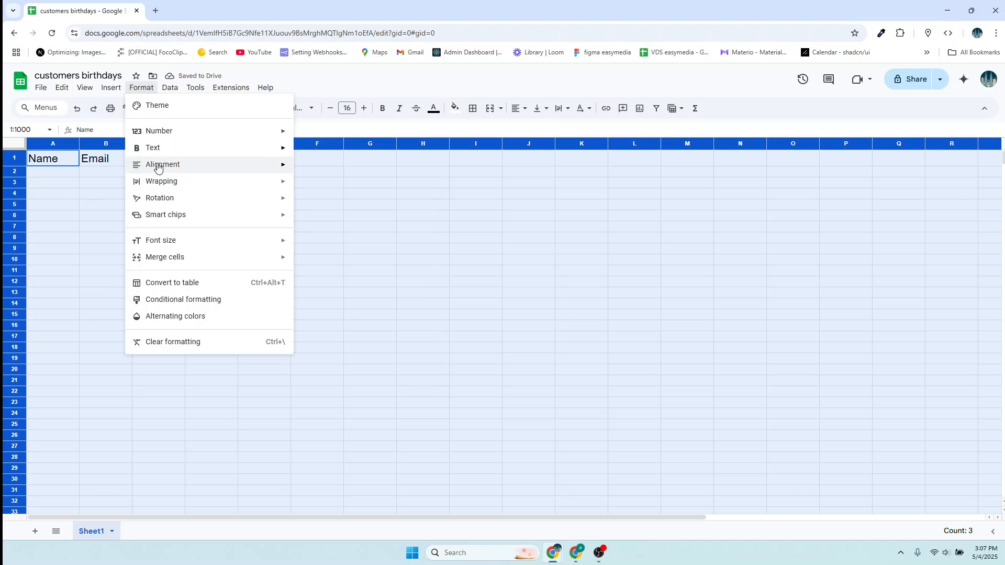
{"action": "mouse_move", "coordinate": [157, 167]}
{"action": "left_click", "coordinate": [337, 167]}
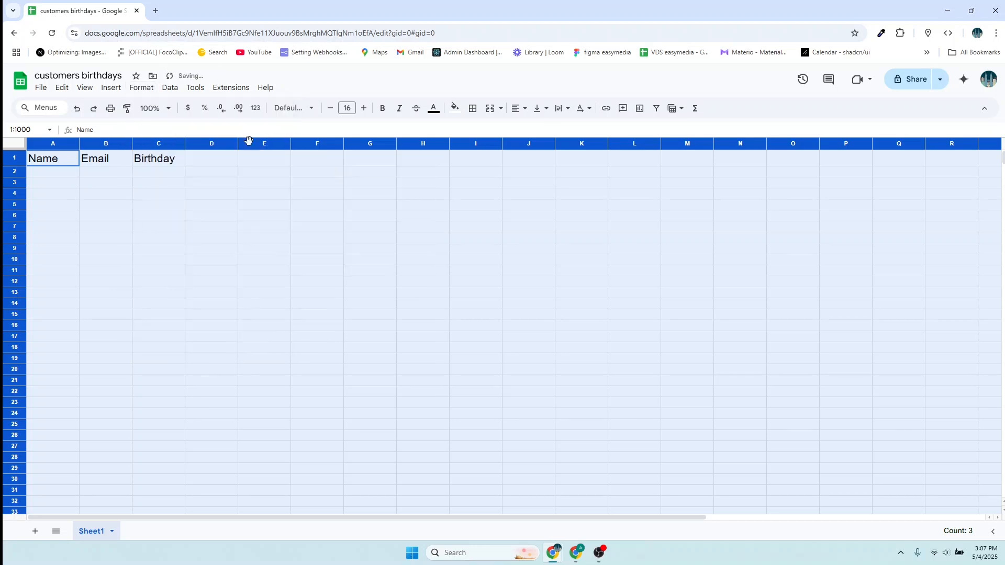
{"action": "left_click", "coordinate": [139, 93]}
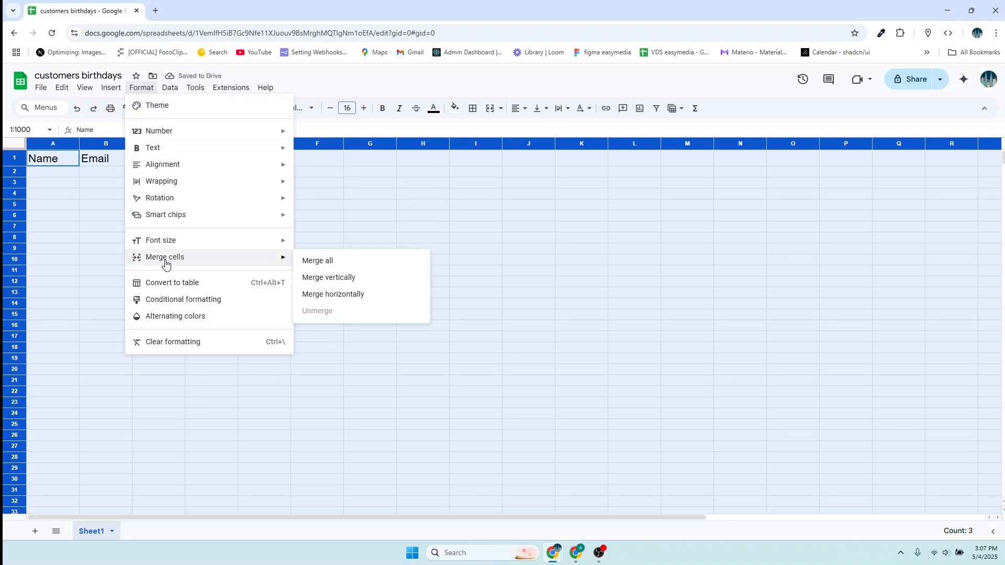
{"action": "mouse_move", "coordinate": [162, 168]}
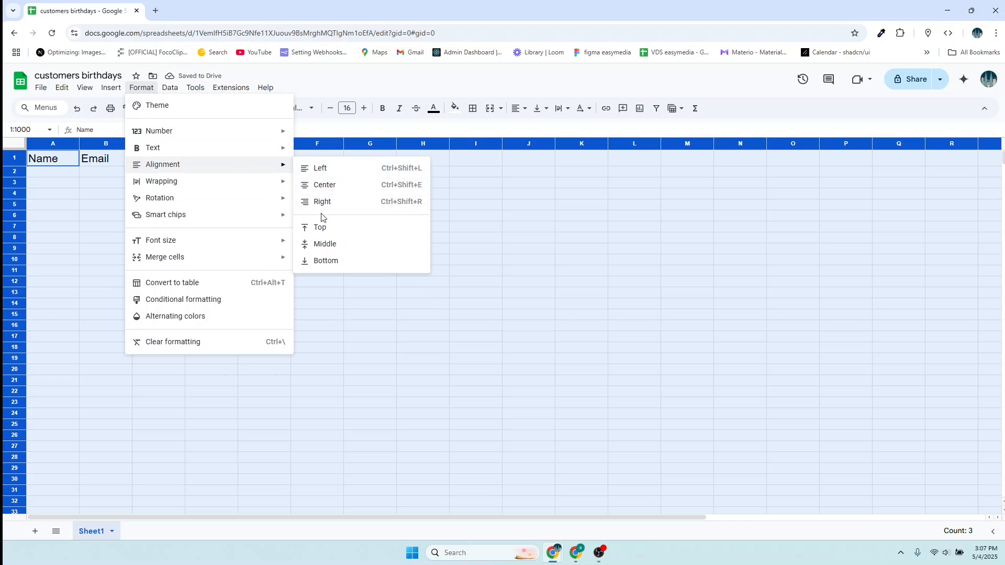
{"action": "left_click", "coordinate": [320, 232]}
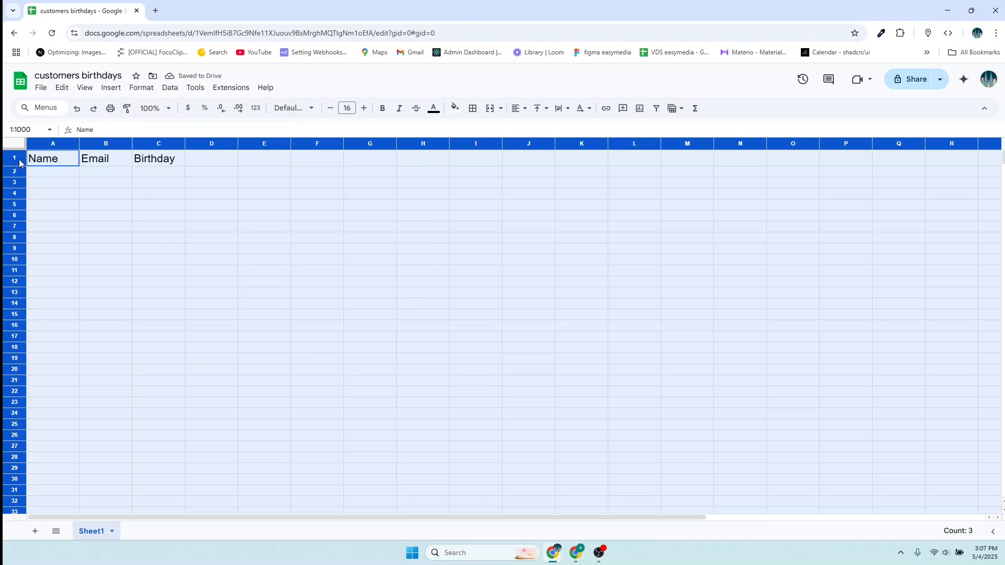
- Make row 1 bold white text on a purple fill
{"action": "left_click", "coordinate": [35, 171]}
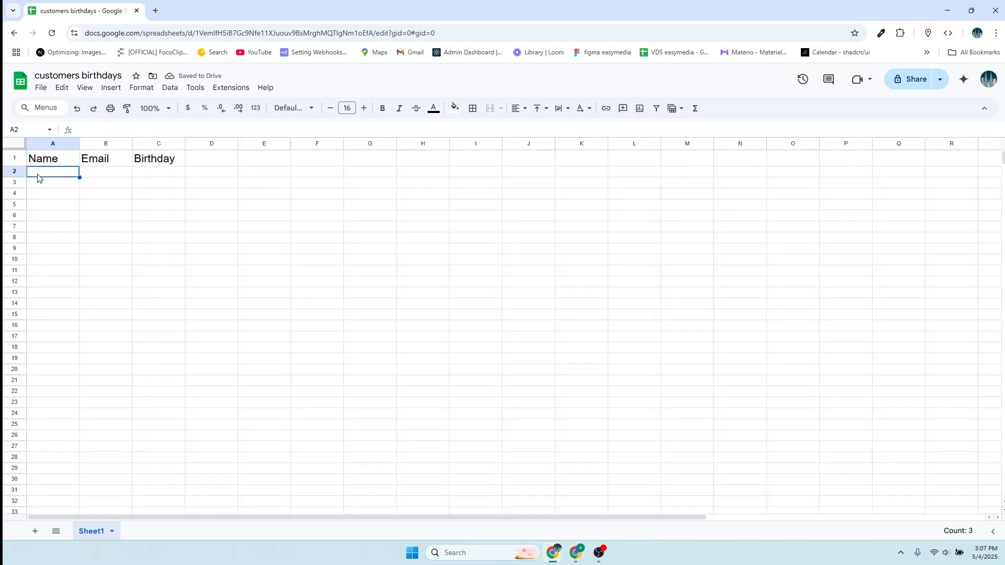
{"action": "left_click", "coordinate": [21, 160]}
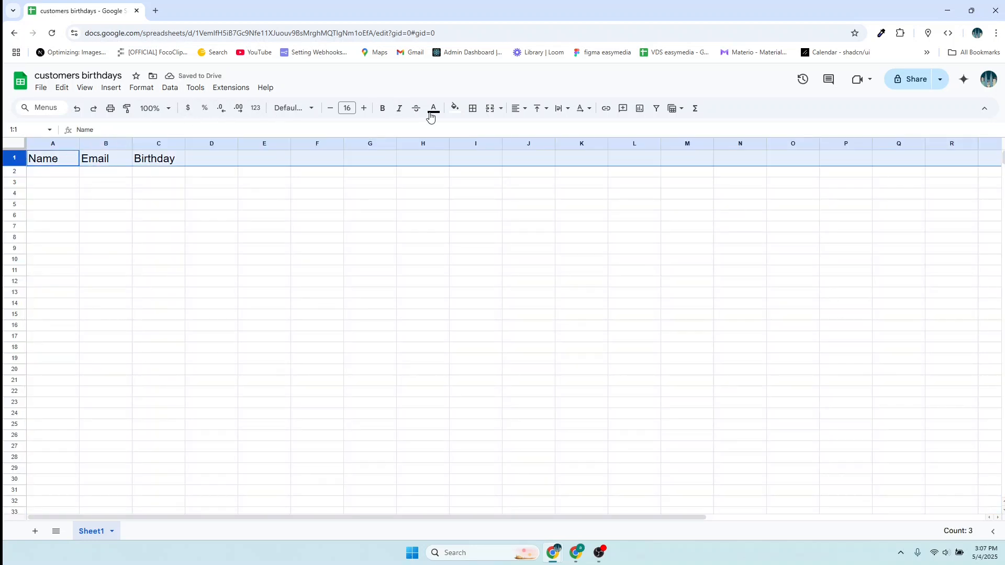
{"action": "left_click", "coordinate": [455, 109]}
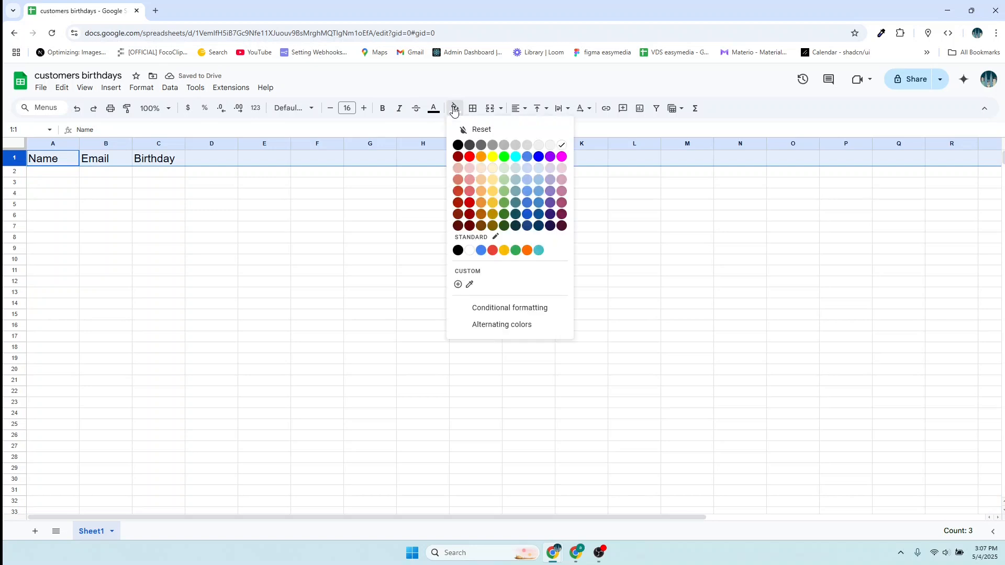
{"action": "left_click", "coordinate": [551, 157]}
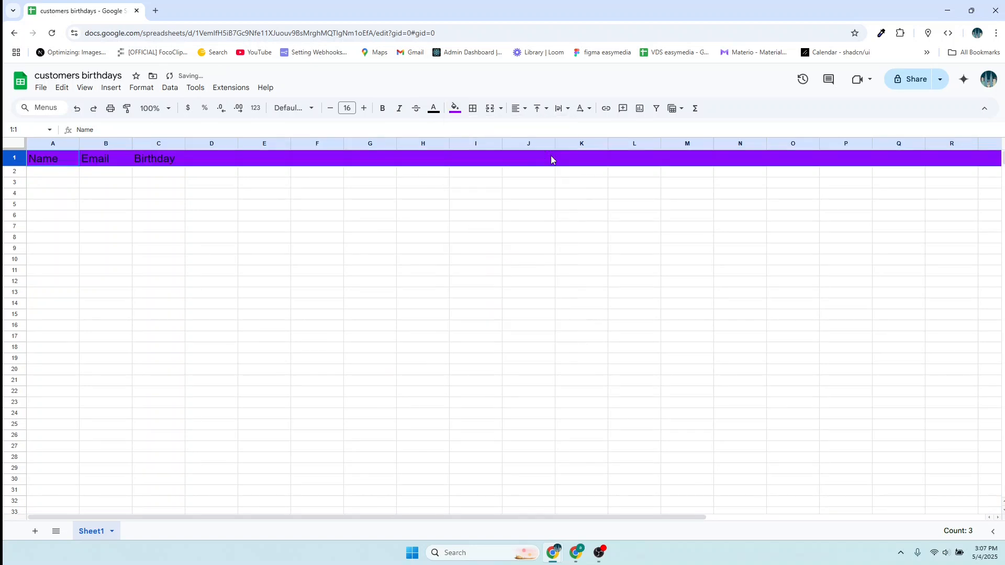
{"action": "left_click", "coordinate": [382, 108]}
{"action": "left_click", "coordinate": [434, 110]}
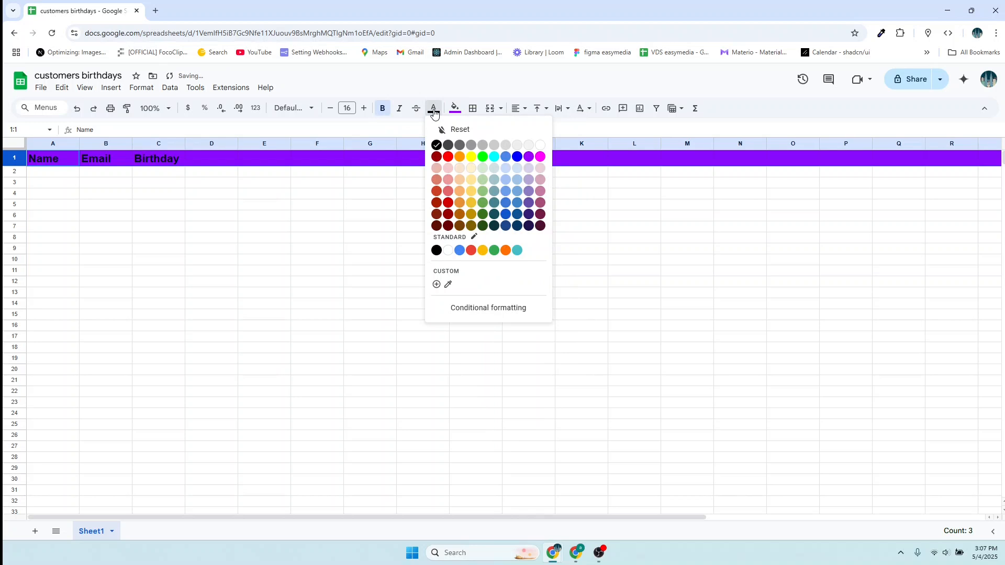
{"action": "left_click", "coordinate": [540, 149]}
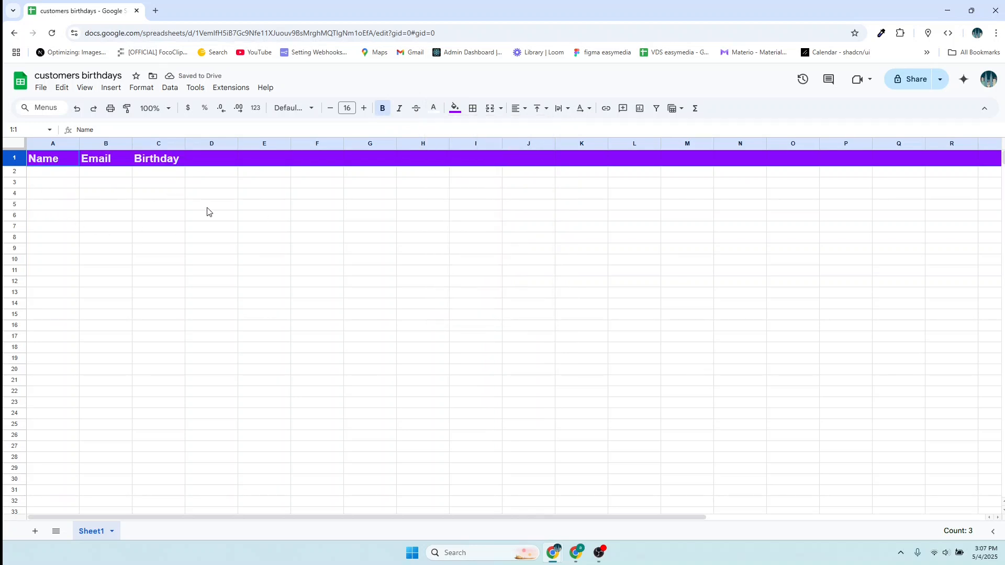
{"action": "left_click", "coordinate": [36, 176]}
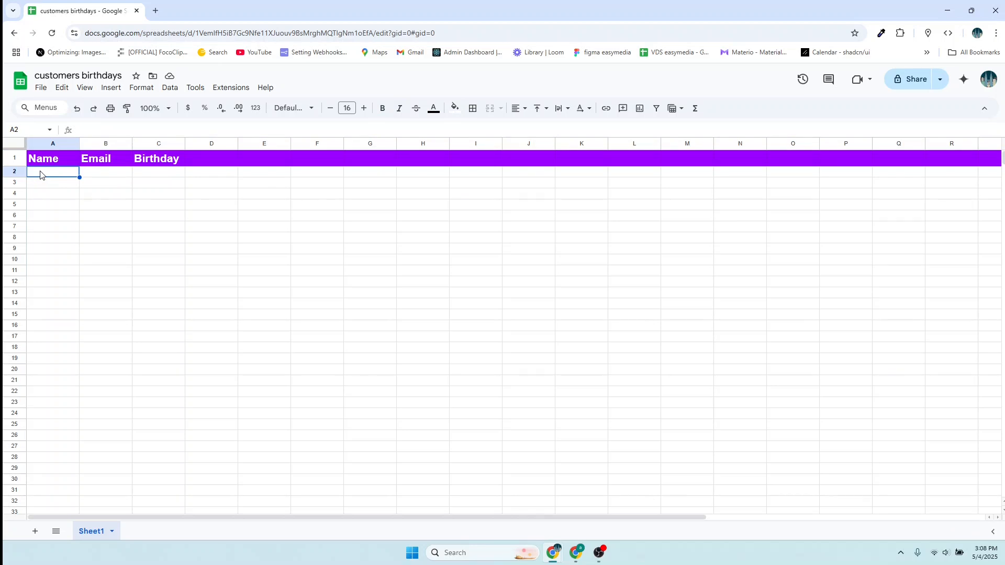
- Enter the first customer's name and email in row 2 and widen the Email column
{"action": "double_click", "coordinate": [40, 174]}
{"action": "type", "text": "Aluku"}
{"action": "left_click", "coordinate": [90, 175]}
{"action": "double_click", "coordinate": [91, 174]}
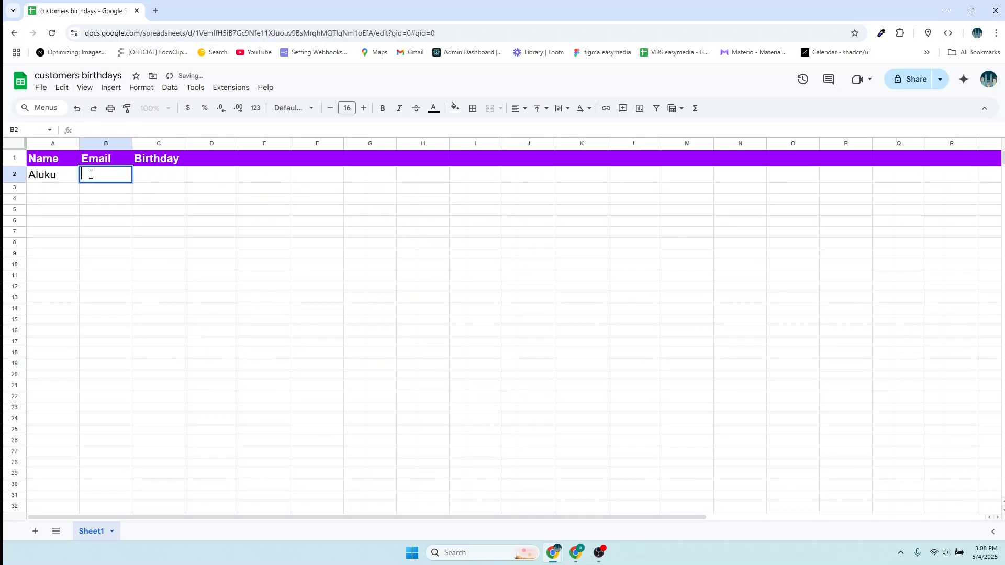
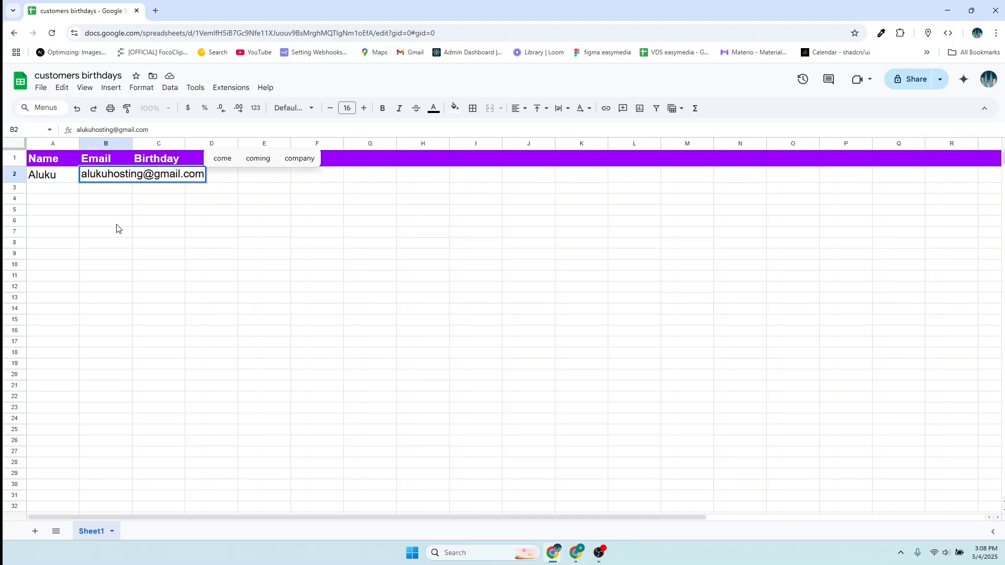
{"action": "double_click", "coordinate": [131, 196]}
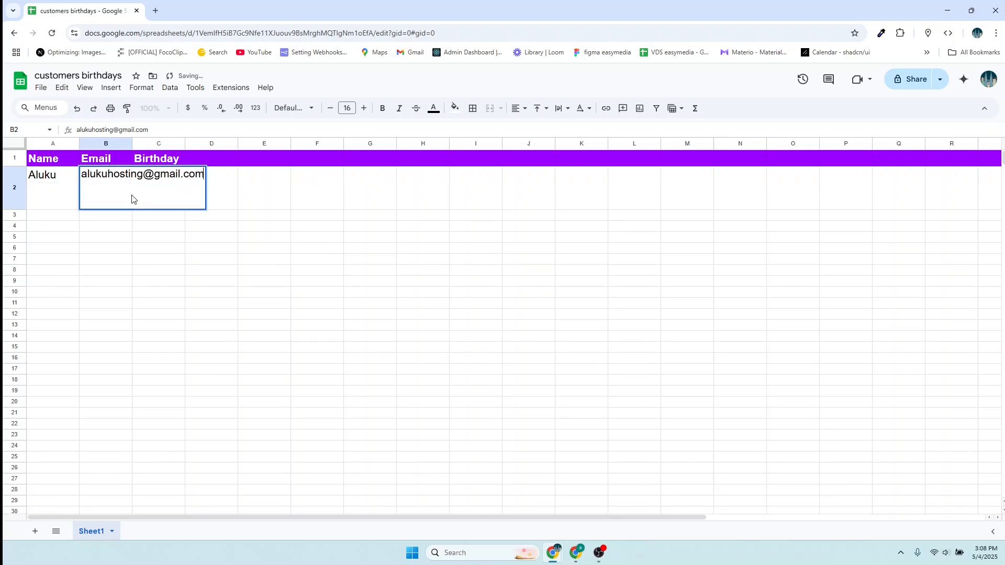
{"action": "left_click_drag", "start_coordinate": [133, 143], "coordinate": [309, 163]}
{"action": "key", "text": "Return"}
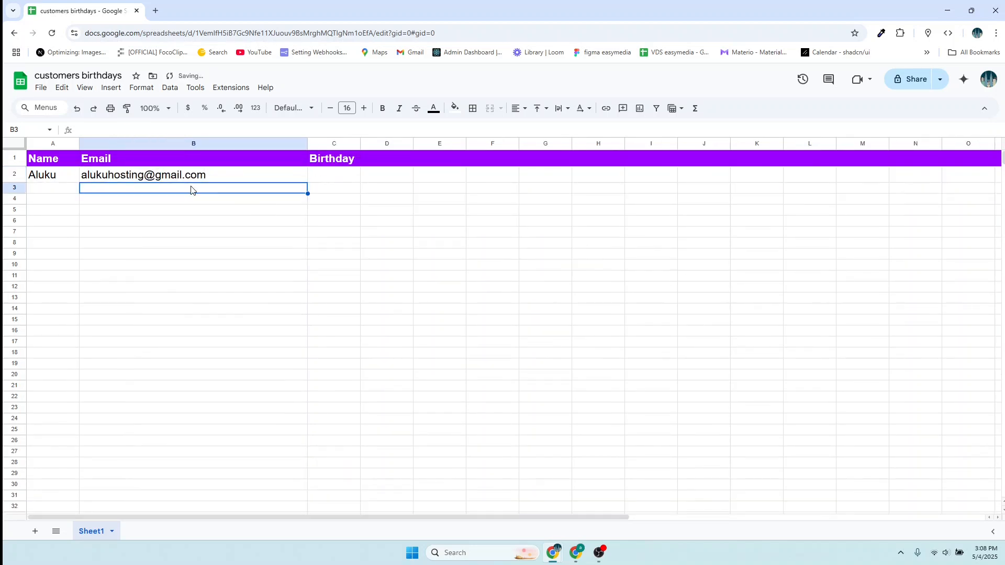
- Enter the second customer's name and email in row 3, fixing a typo in the name
{"action": "double_click", "coordinate": [36, 189]}
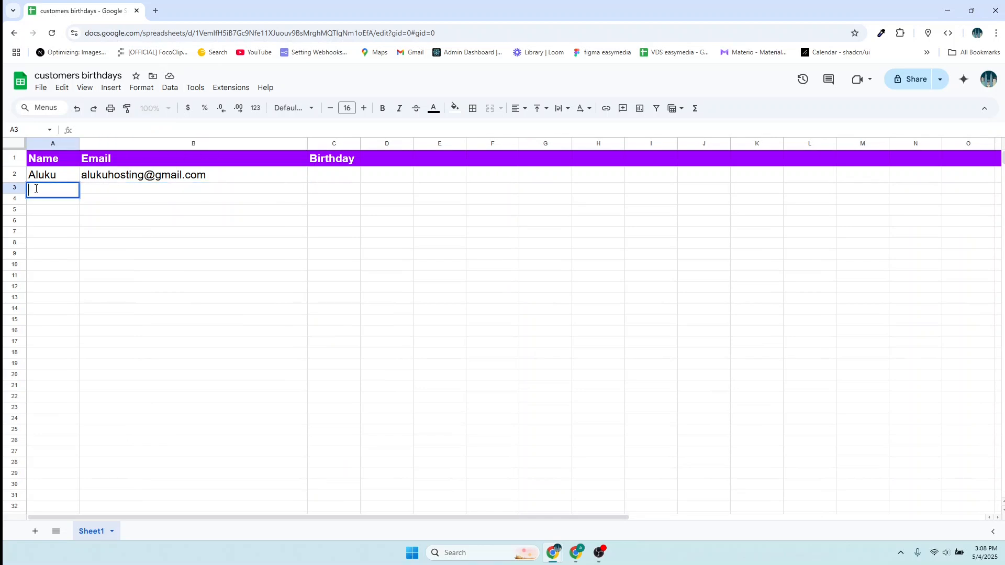
{"action": "type", "text": "AGodrick"}
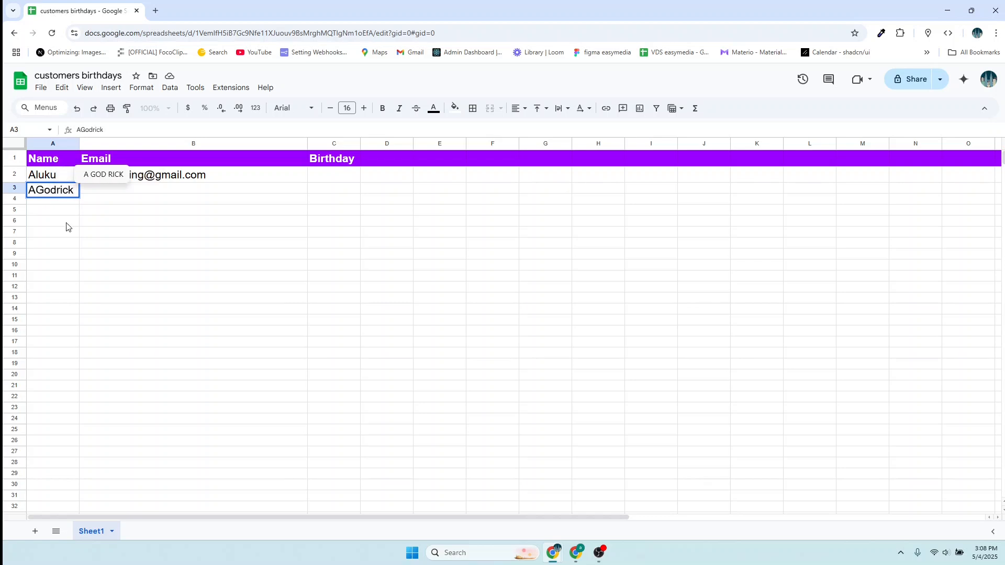
{"action": "left_click", "coordinate": [38, 190]}
{"action": "key", "text": "BackSpace"}
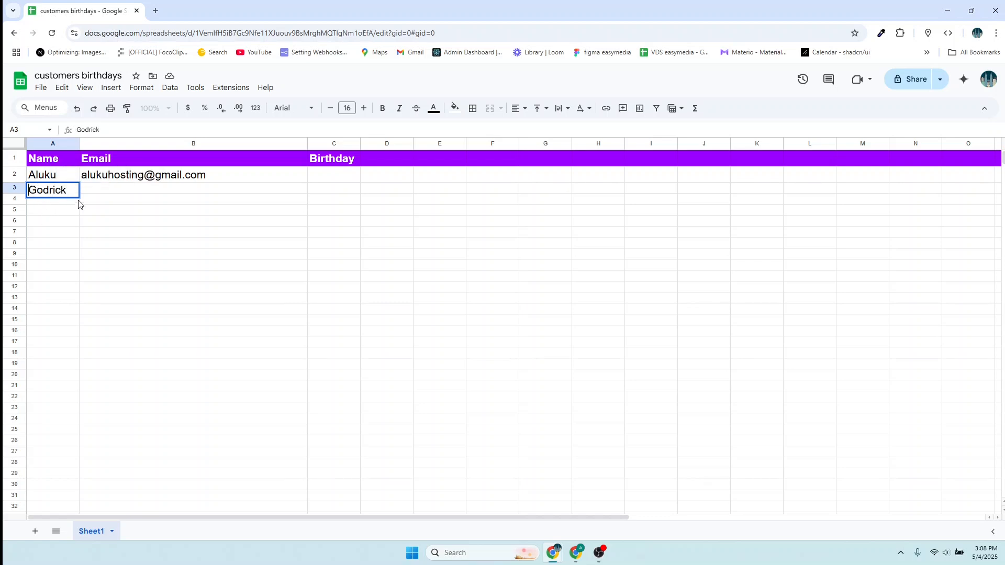
{"action": "double_click", "coordinate": [98, 190]}
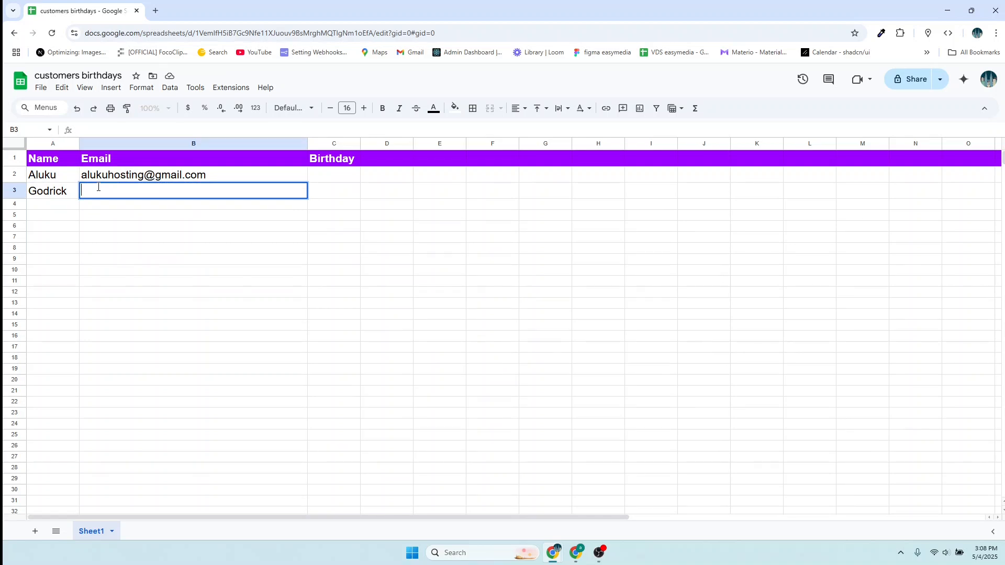
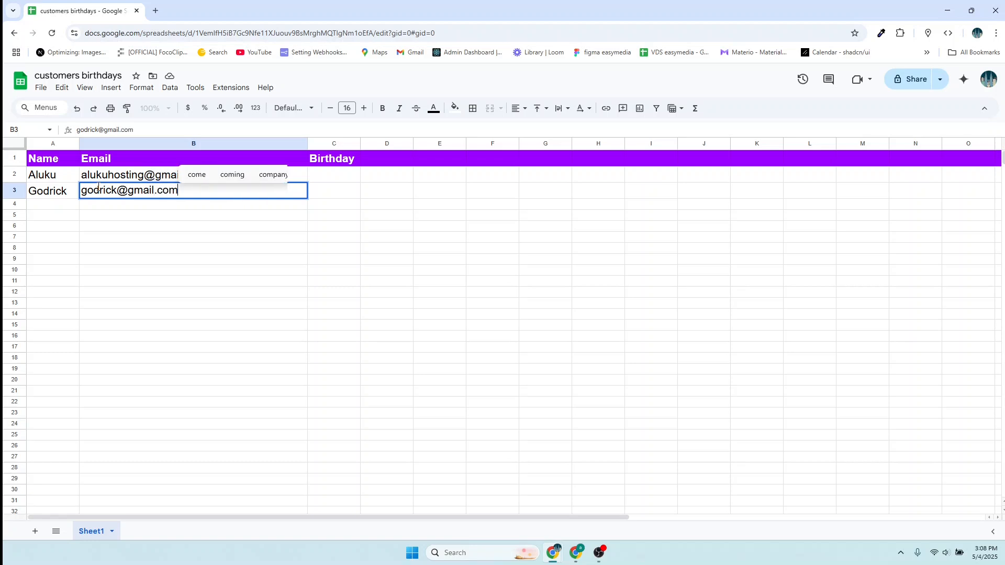
{"action": "left_click", "coordinate": [321, 196]}
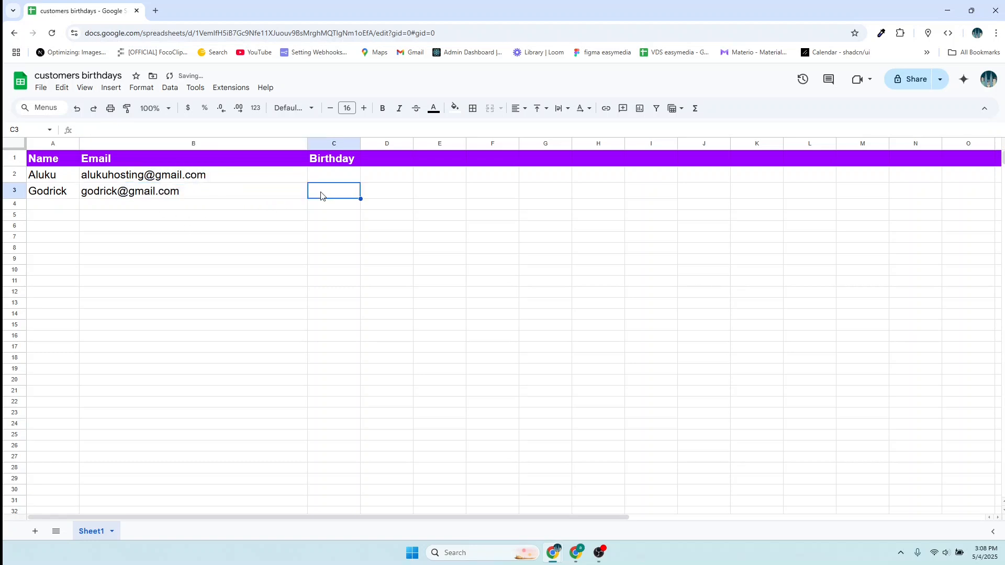
- Enter the birthday 2025-05-04 in C2 and widen the Birthday column
{"action": "double_click", "coordinate": [322, 175]}
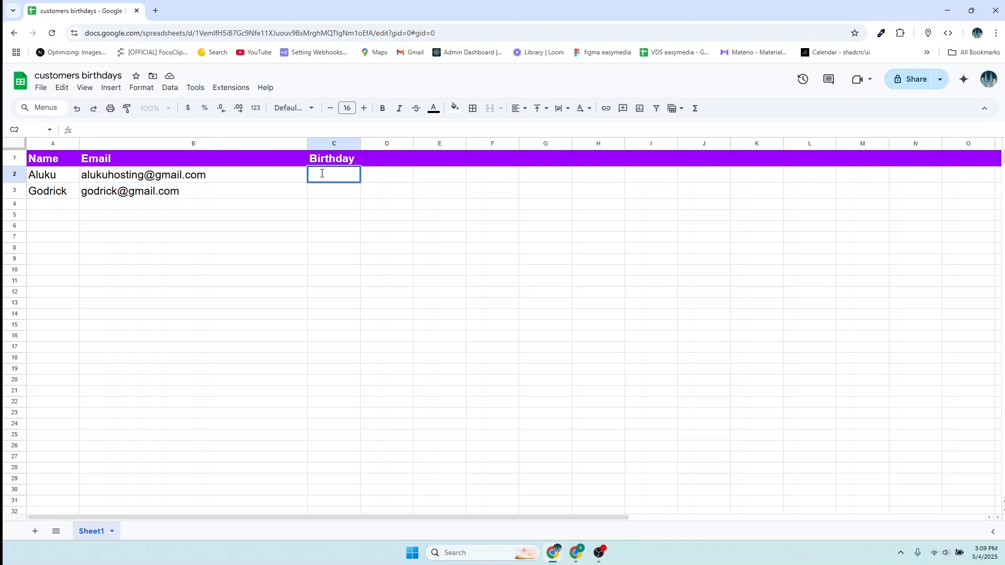
{"action": "type", "text": "2025-05-04"}
{"action": "left_click", "coordinate": [326, 195]}
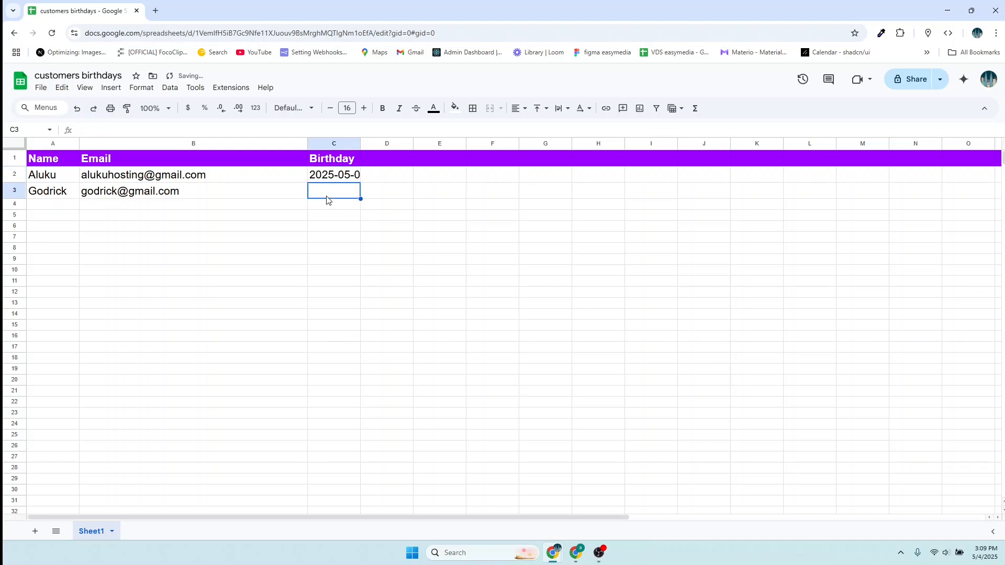
{"action": "left_click_drag", "start_coordinate": [364, 147], "coordinate": [466, 144]}
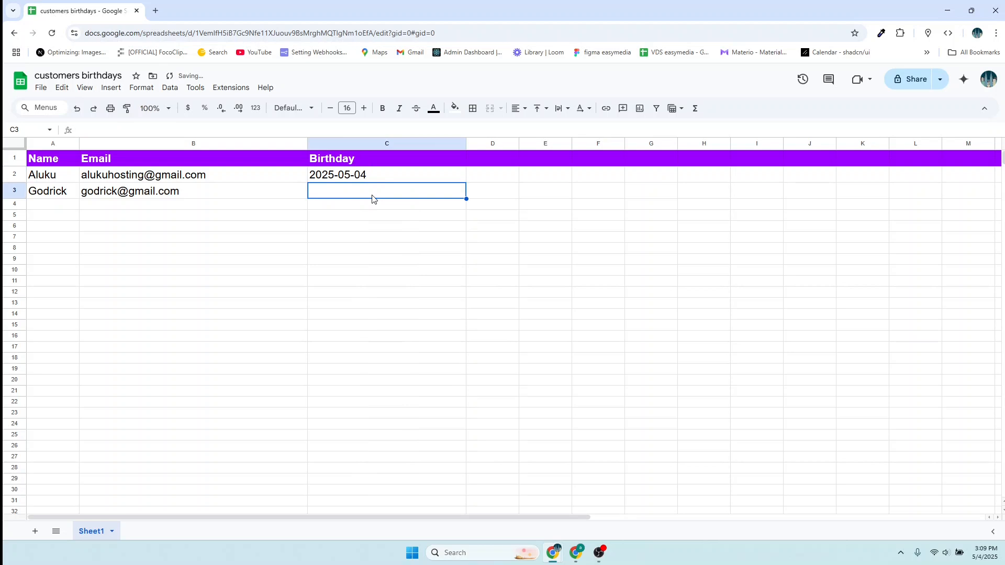
- Type a partial 1995-05 date in C3 and correct C2's birthday to 1990-05-04
{"action": "double_click", "coordinate": [342, 196]}
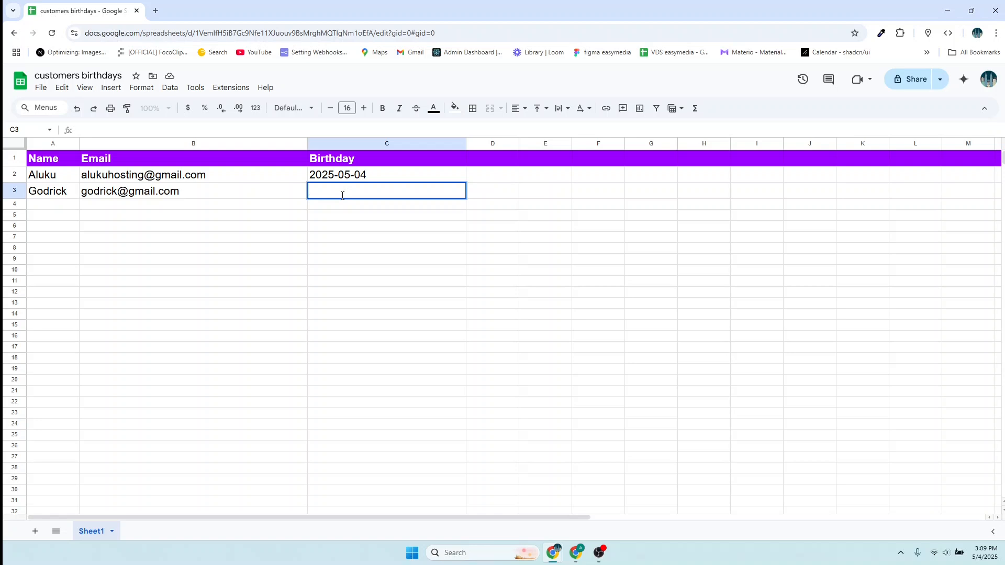
{"action": "type", "text": "1995-05"}
{"action": "left_click", "coordinate": [335, 179]}
{"action": "double_click", "coordinate": [333, 178]}
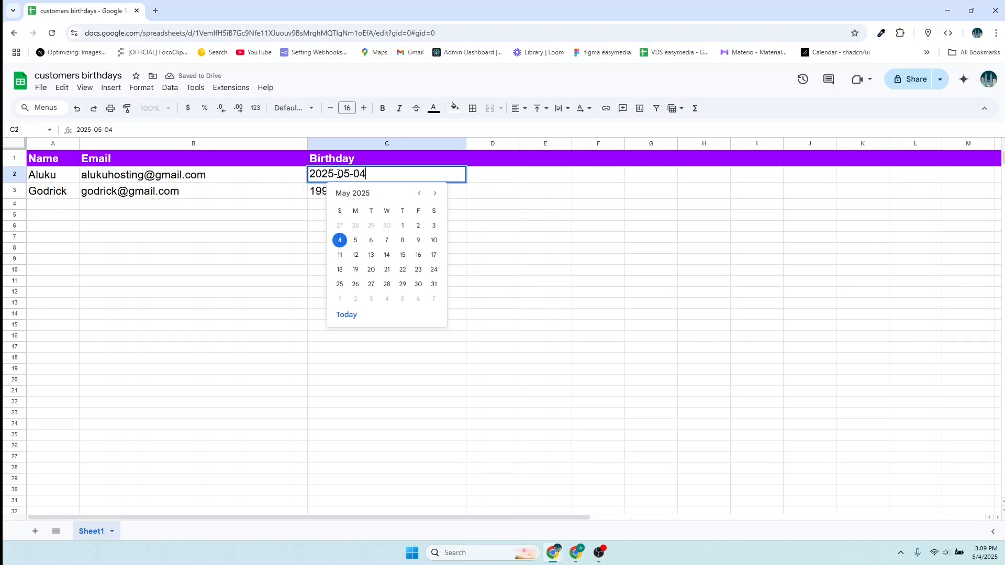
{"action": "left_click", "coordinate": [334, 175]}
{"action": "key", "text": "BackSpace"}
{"action": "key", "text": "BackSpace"}
{"action": "key", "text": "BackSpace"}
{"action": "key", "text": "BackSpace"}
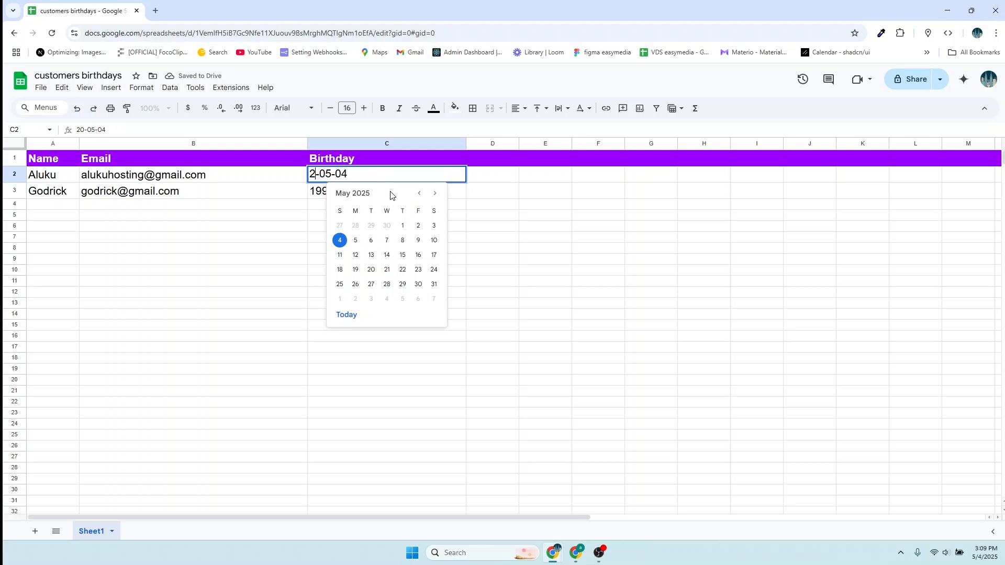
{"action": "type", "text": "189"}
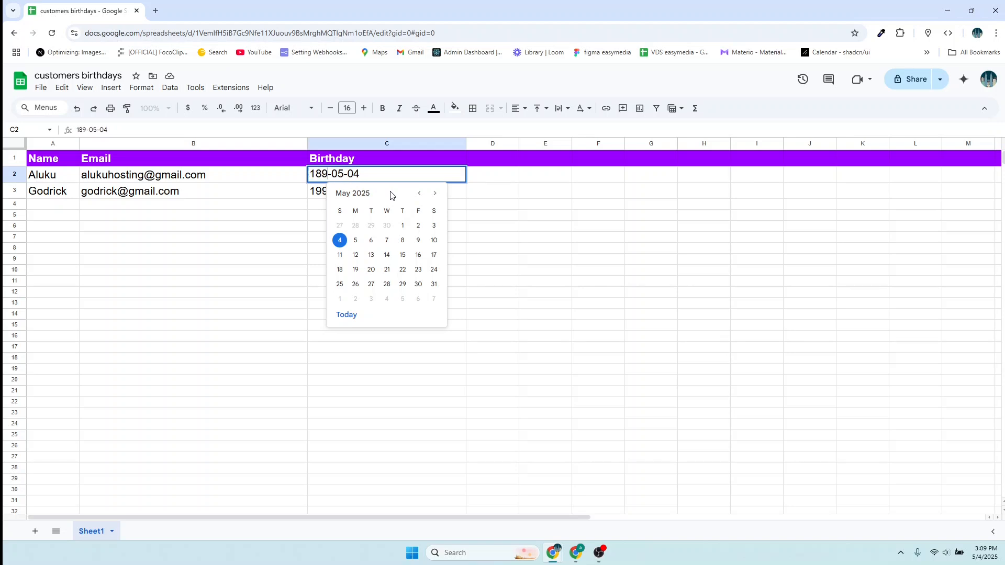
{"action": "key", "text": "BackSpace"}
{"action": "key", "text": "BackSpace"}
{"action": "key", "text": "BackSpace"}
{"action": "type", "text": "1990"}
{"action": "left_click", "coordinate": [300, 199]}
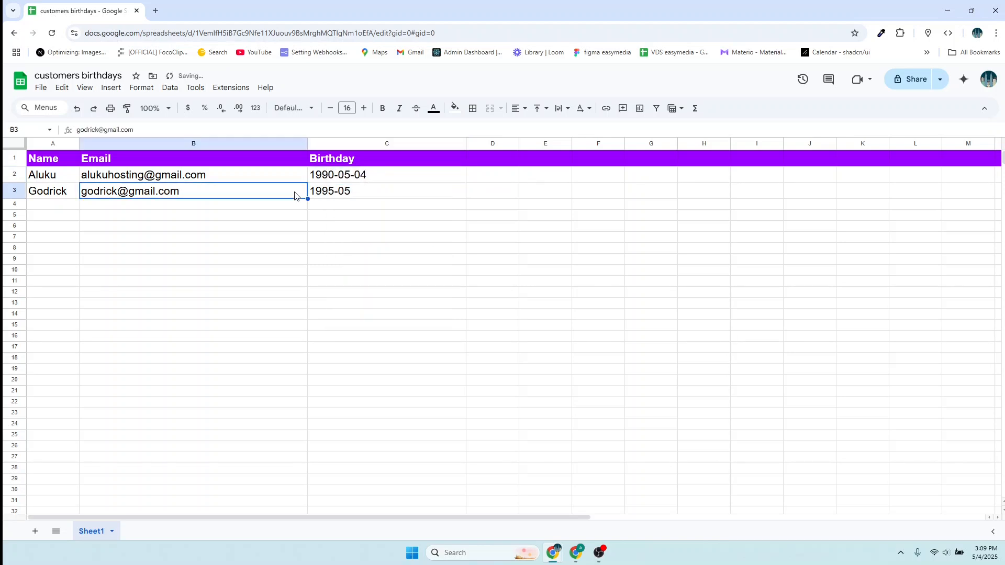
- Replace the C3 birthday, first via the date picker, then by typing 1995-06-05
{"action": "left_click", "coordinate": [340, 192]}
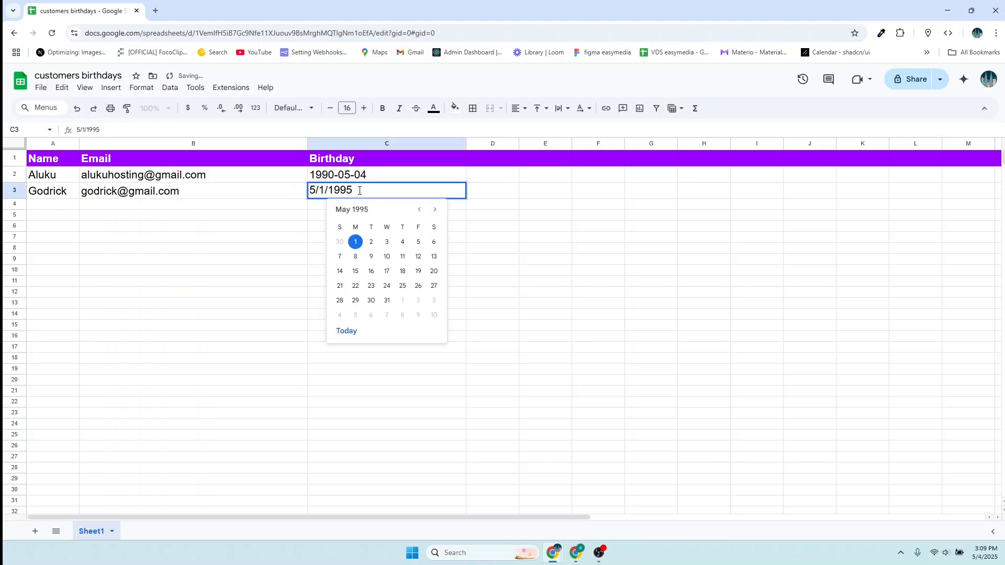
{"action": "key", "text": "BackSpace"}
{"action": "key", "text": "BackSpace"}
{"action": "key", "text": "BackSpace"}
{"action": "key", "text": "BackSpace"}
{"action": "key", "text": "BackSpace"}
{"action": "key", "text": "BackSpace"}
{"action": "key", "text": "BackSpace"}
{"action": "key", "text": "BackSpace"}
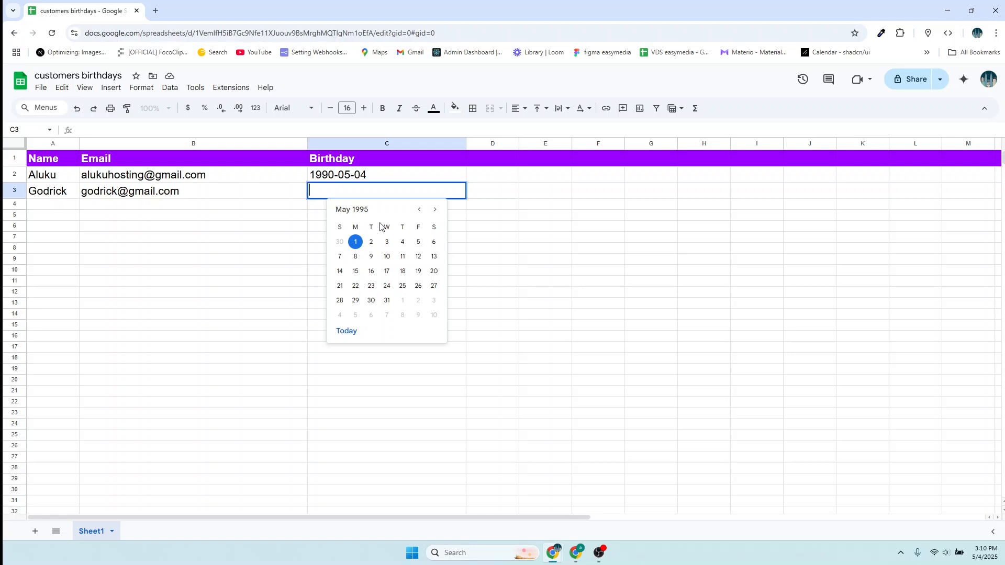
{"action": "left_click", "coordinate": [357, 242]}
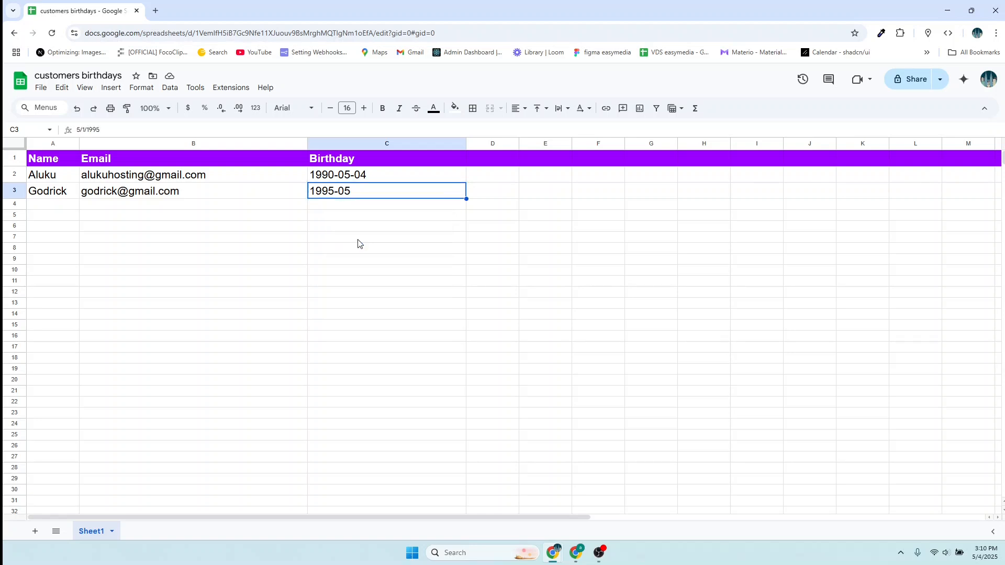
{"action": "double_click", "coordinate": [376, 190]}
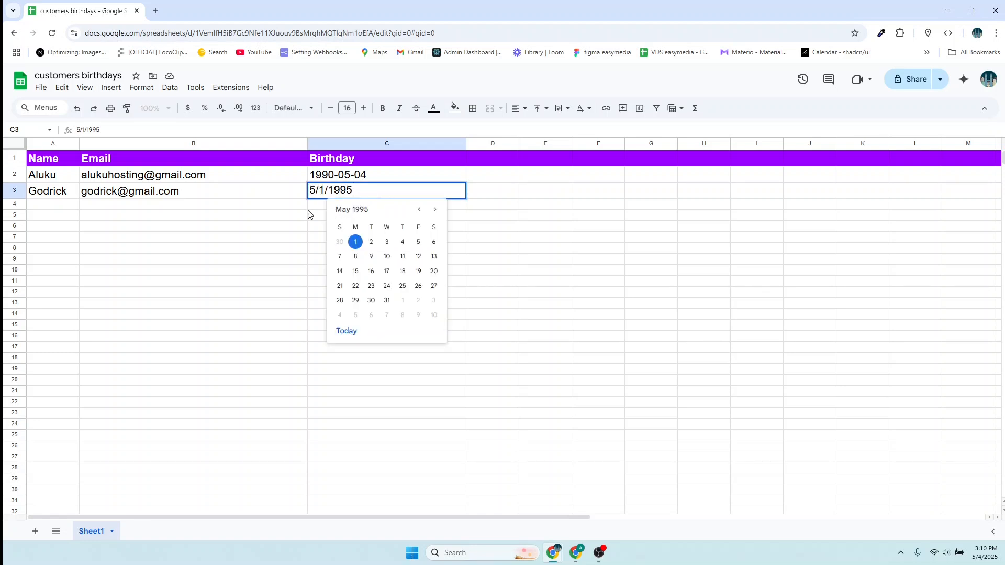
{"action": "left_click", "coordinate": [307, 211]}
{"action": "left_click", "coordinate": [372, 195]}
{"action": "double_click", "coordinate": [373, 195]}
{"action": "key", "text": "BackSpace"}
{"action": "key", "text": "BackSpace"}
{"action": "key", "text": "BackSpace"}
{"action": "key", "text": "BackSpace"}
{"action": "key", "text": "BackSpace"}
{"action": "key", "text": "BackSpace"}
{"action": "key", "text": "BackSpace"}
{"action": "key", "text": "BackSpace"}
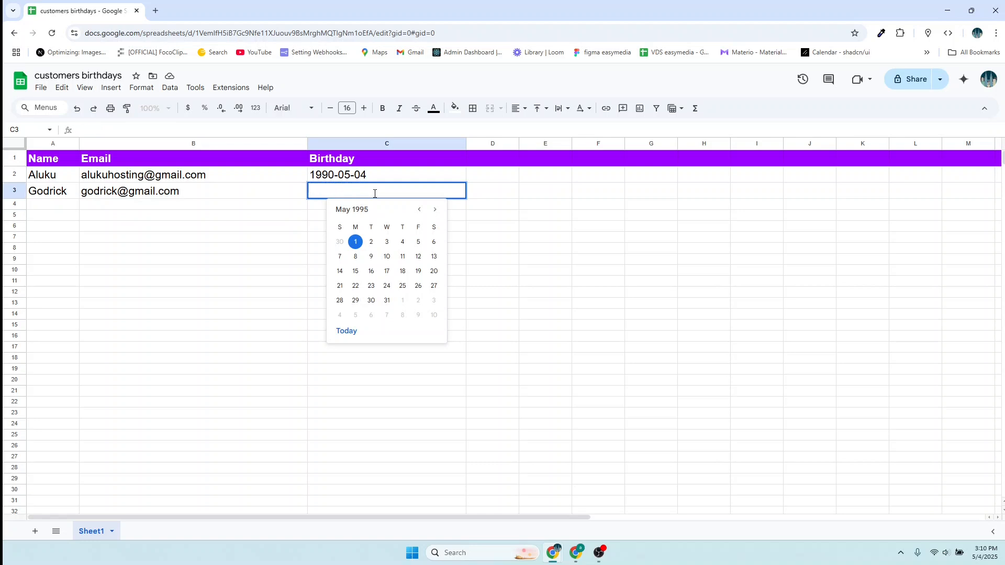
{"action": "type", "text": "1995-06-05"}
{"action": "key", "text": "BackSpace"}
{"action": "key", "text": "BackSpace"}
{"action": "key", "text": "BackSpace"}
{"action": "key", "text": "Return"}
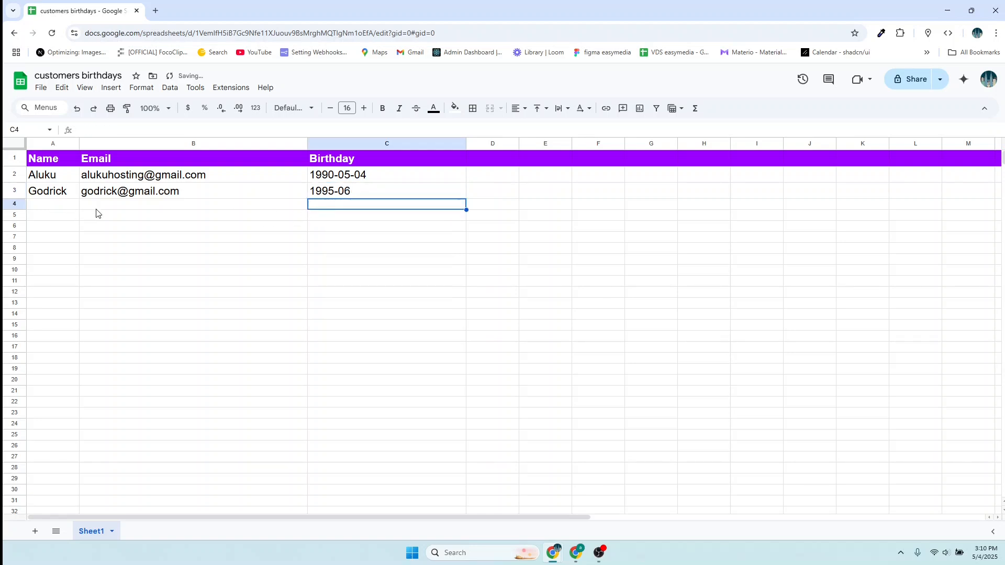
- Check the C3 birthday, then erase its date
{"action": "left_click", "coordinate": [274, 205]}
{"action": "left_click", "coordinate": [361, 195]}
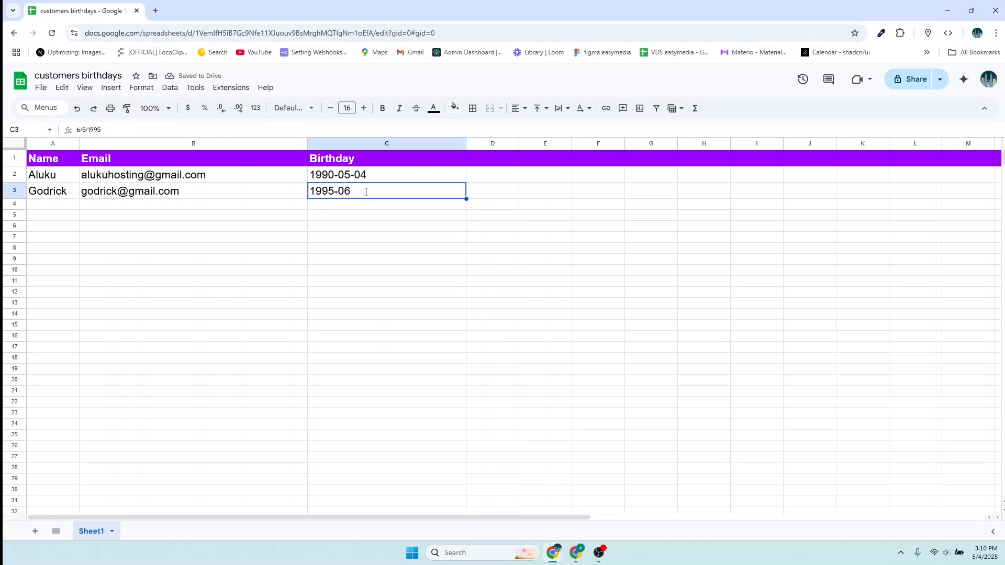
{"action": "double_click", "coordinate": [373, 189]}
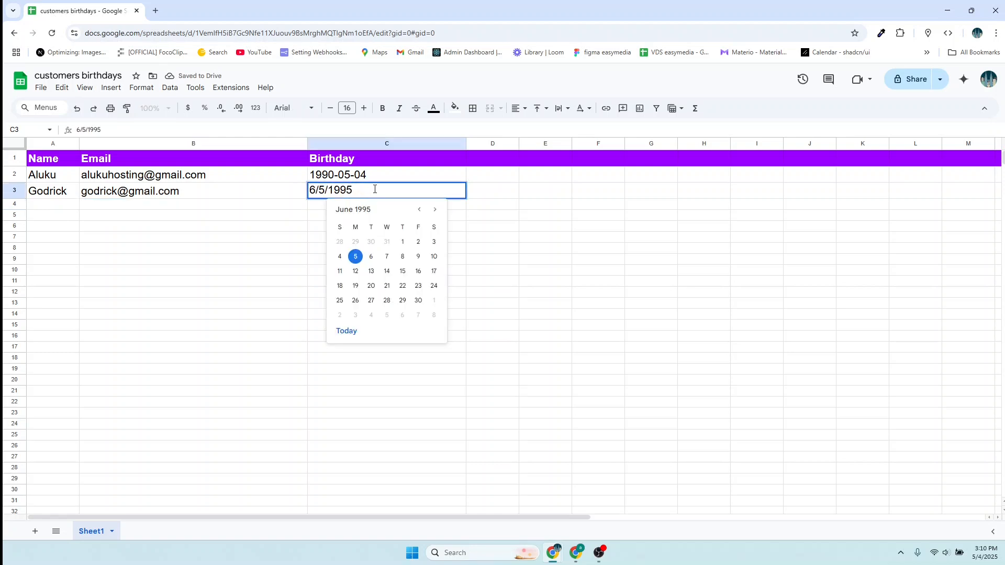
{"action": "left_click", "coordinate": [315, 205]}
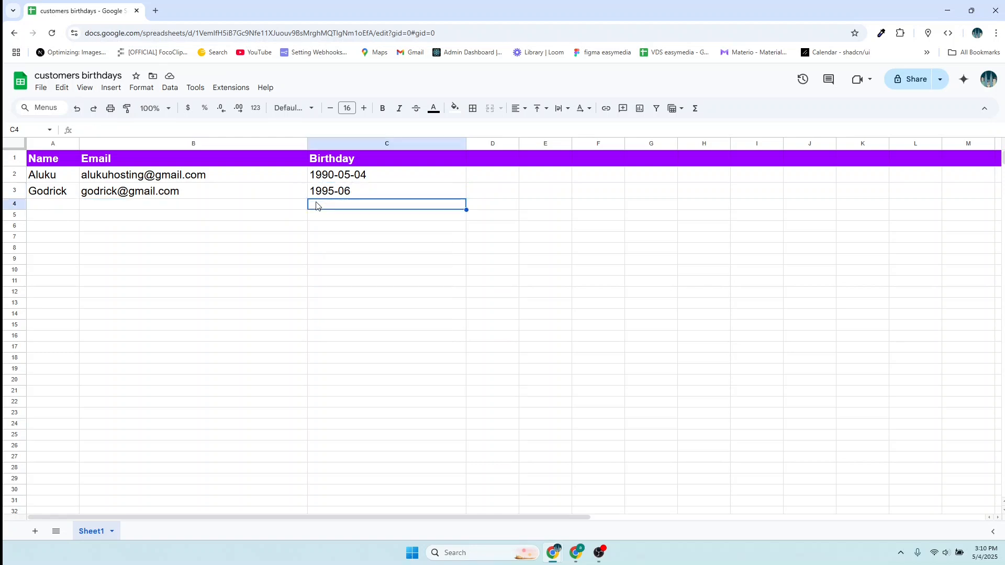
{"action": "left_click", "coordinate": [387, 173]}
{"action": "left_click", "coordinate": [372, 194]}
{"action": "double_click", "coordinate": [371, 191]}
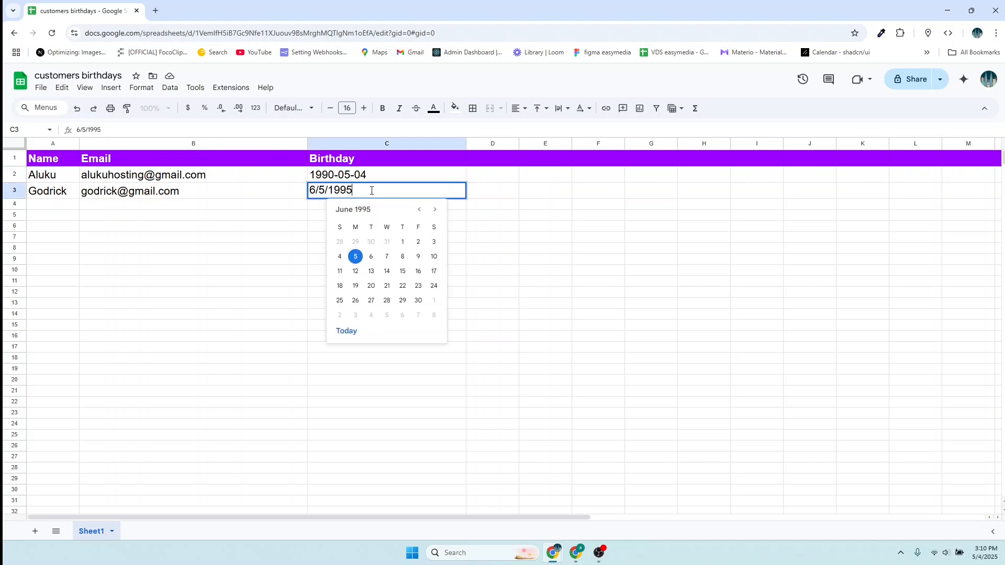
{"action": "key", "text": "BackSpace"}
{"action": "key", "text": "BackSpace"}
{"action": "key", "text": "BackSpace"}
{"action": "key", "text": "BackSpace"}
{"action": "key", "text": "BackSpace"}
{"action": "key", "text": "BackSpace"}
{"action": "key", "text": "BackSpace"}
{"action": "key", "text": "BackSpace"}
- Enter 1995-05-06 in C3 and 2000-04-05 in C4
{"action": "left_click_drag", "start_coordinate": [376, 178], "coordinate": [294, 181]}
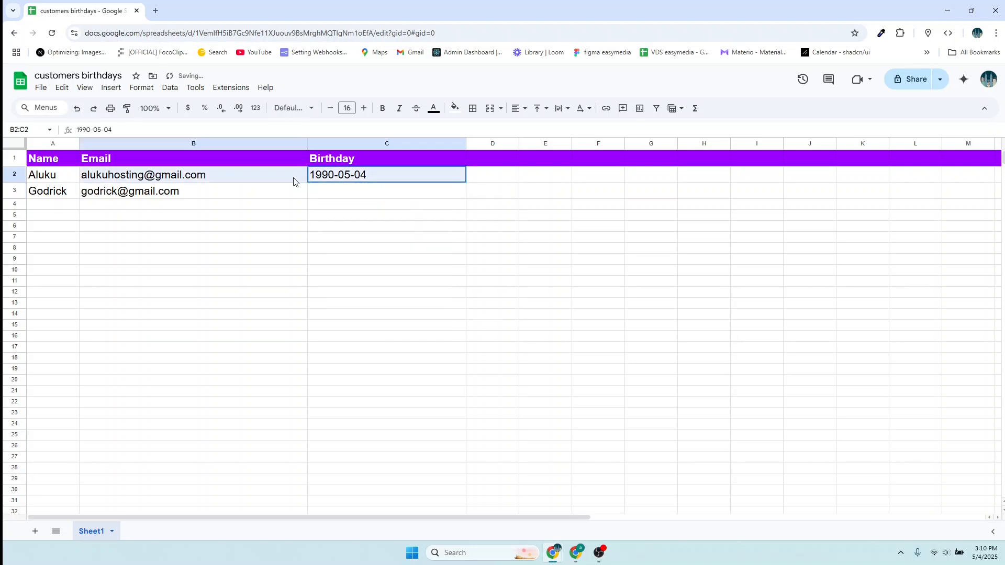
{"action": "left_click", "coordinate": [321, 192]}
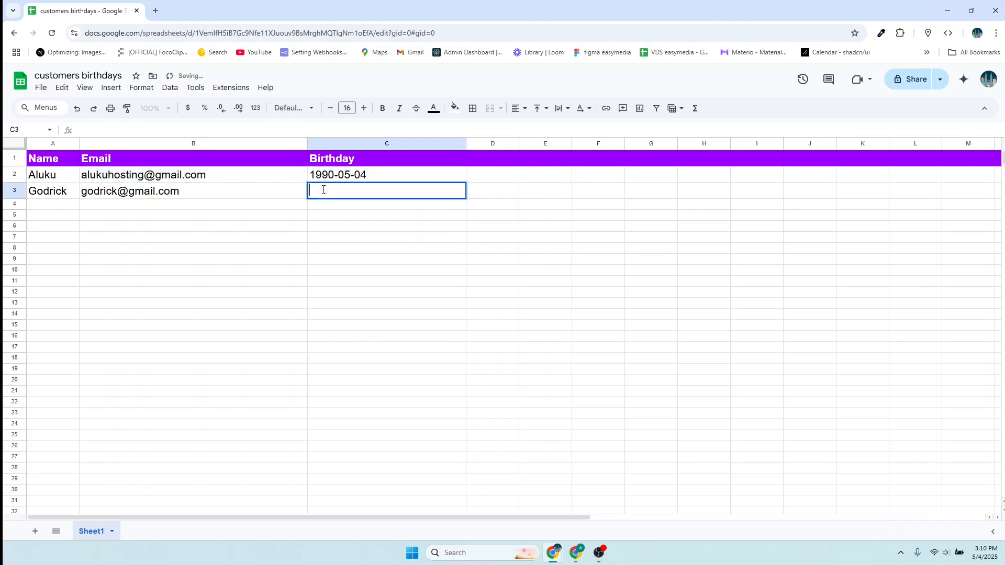
{"action": "type", "text": "1995-05-06"}
{"action": "left_click", "coordinate": [39, 209]}
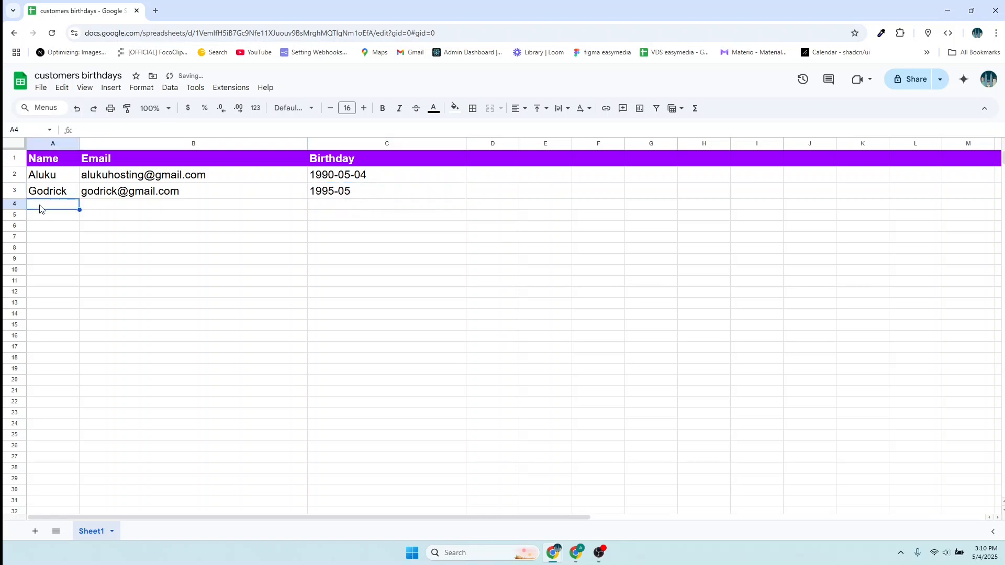
{"action": "double_click", "coordinate": [318, 204]}
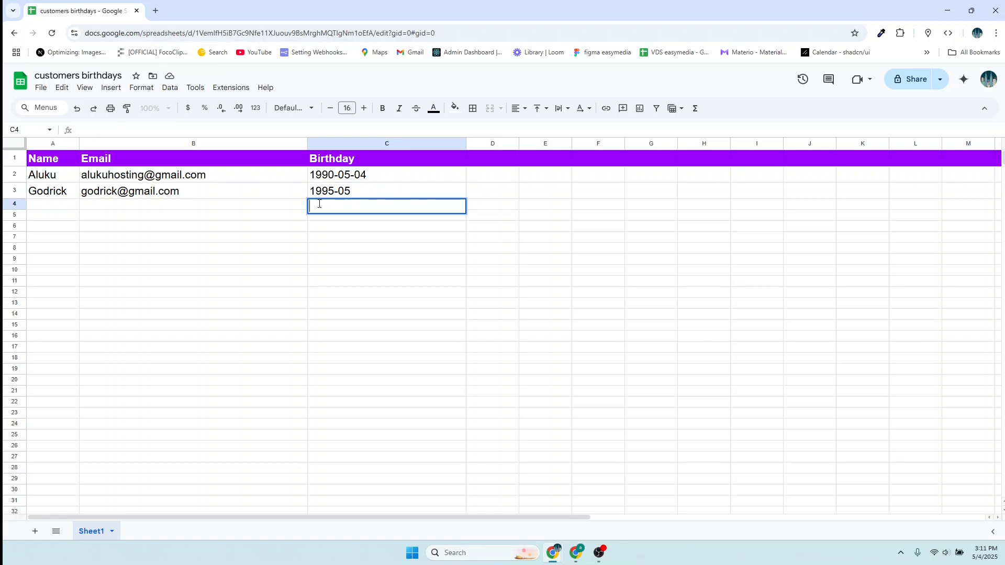
{"action": "type", "text": "2000-04-05"}
{"action": "left_click", "coordinate": [84, 199]}
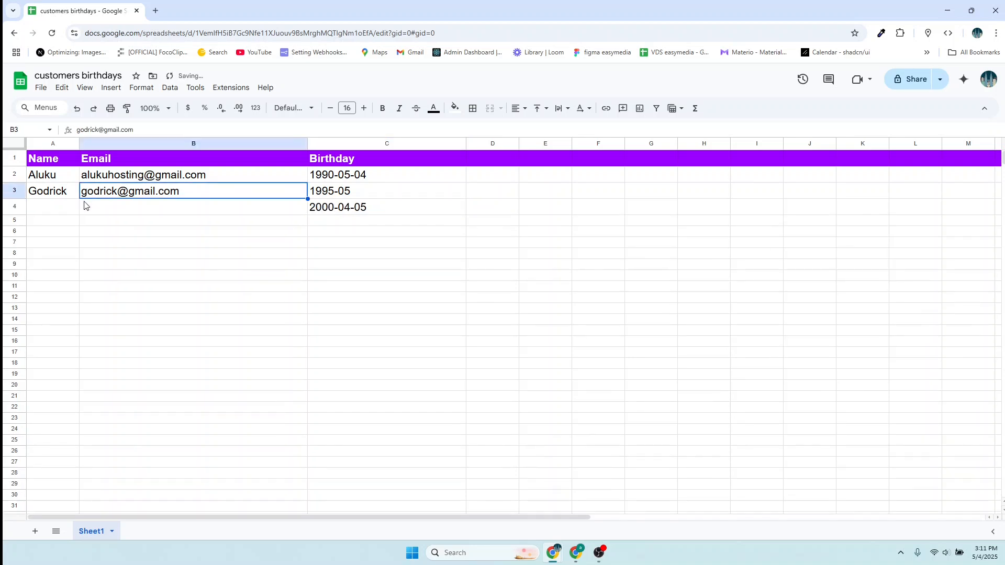
- Set C3 to today's date with the picker, then erase it
{"action": "double_click", "coordinate": [87, 207]}
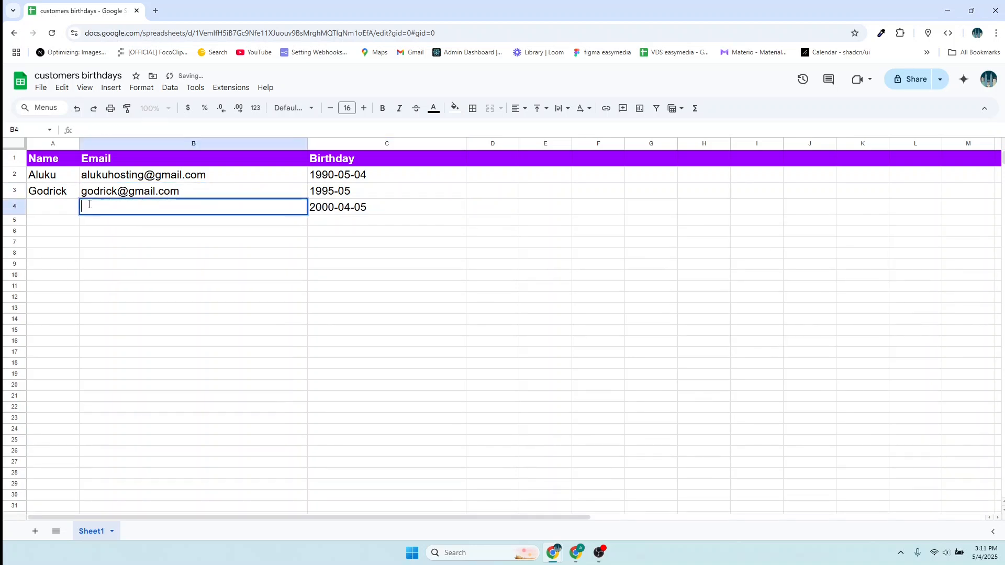
{"action": "double_click", "coordinate": [398, 192]}
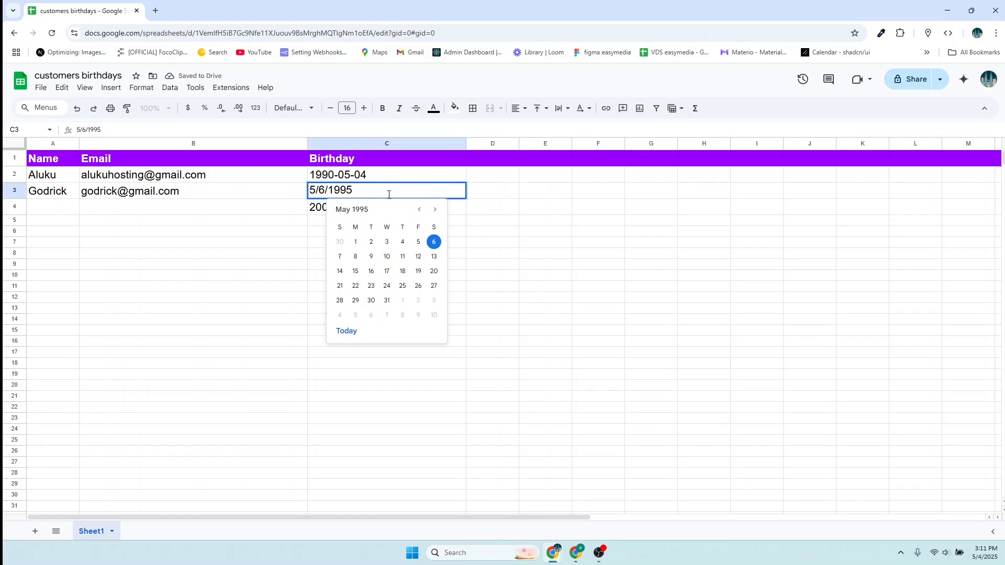
{"action": "left_click", "coordinate": [347, 332]}
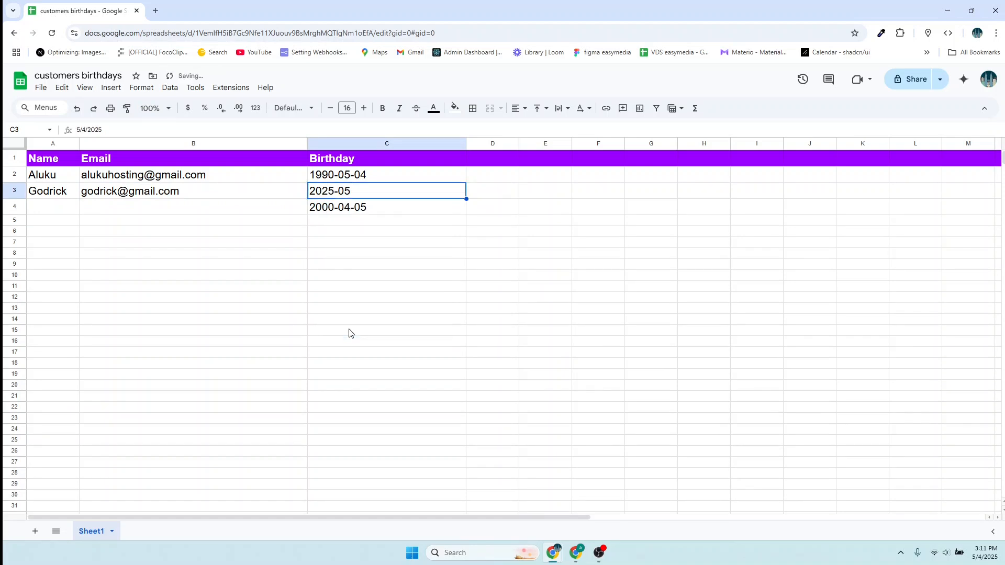
{"action": "double_click", "coordinate": [358, 197]}
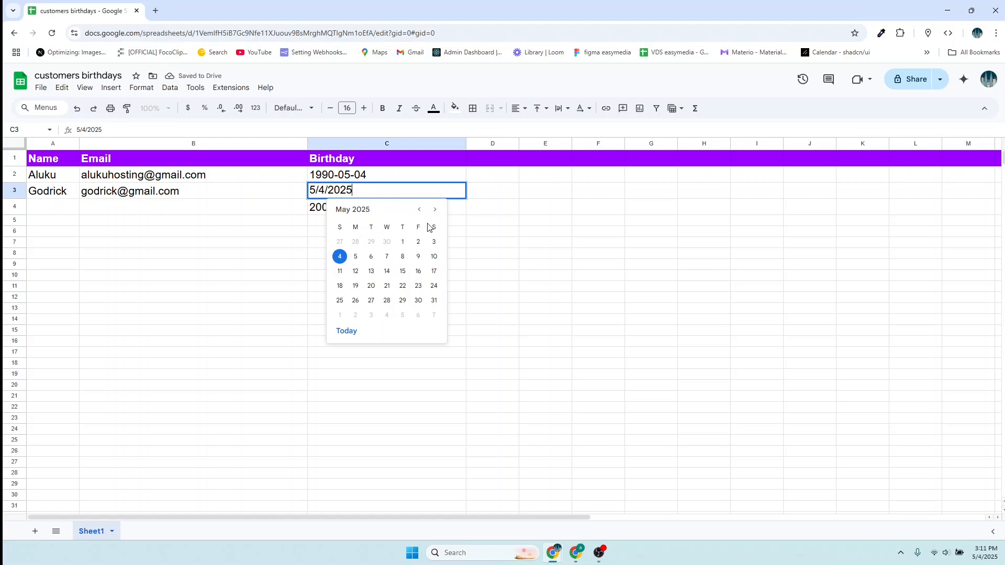
{"action": "key", "text": "BackSpace"}
{"action": "key", "text": "BackSpace"}
{"action": "key", "text": "BackSpace"}
{"action": "key", "text": "BackSpace"}
{"action": "key", "text": "BackSpace"}
{"action": "key", "text": "BackSpace"}
{"action": "key", "text": "BackSpace"}
{"action": "key", "text": "BackSpace"}
- Delete row 3 of the customer sheet
{"action": "right_click", "coordinate": [47, 191]}
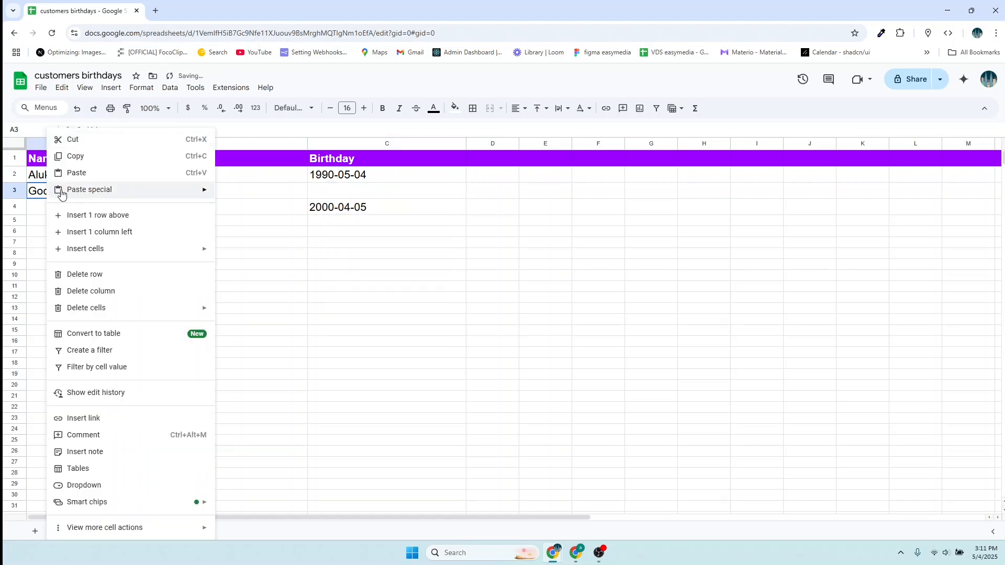
{"action": "left_click", "coordinate": [13, 188]}
{"action": "right_click", "coordinate": [14, 190]}
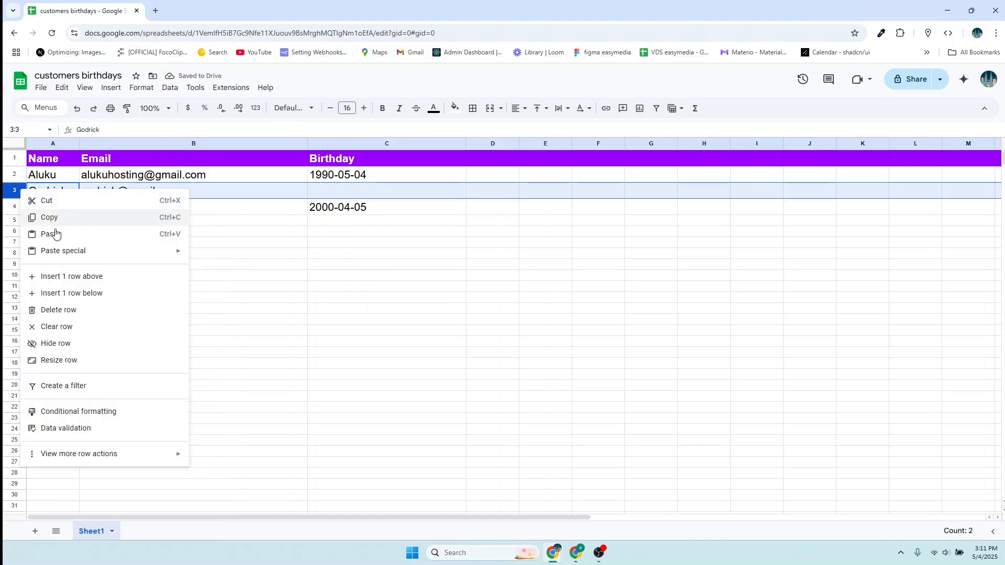
{"action": "left_click", "coordinate": [55, 311]}
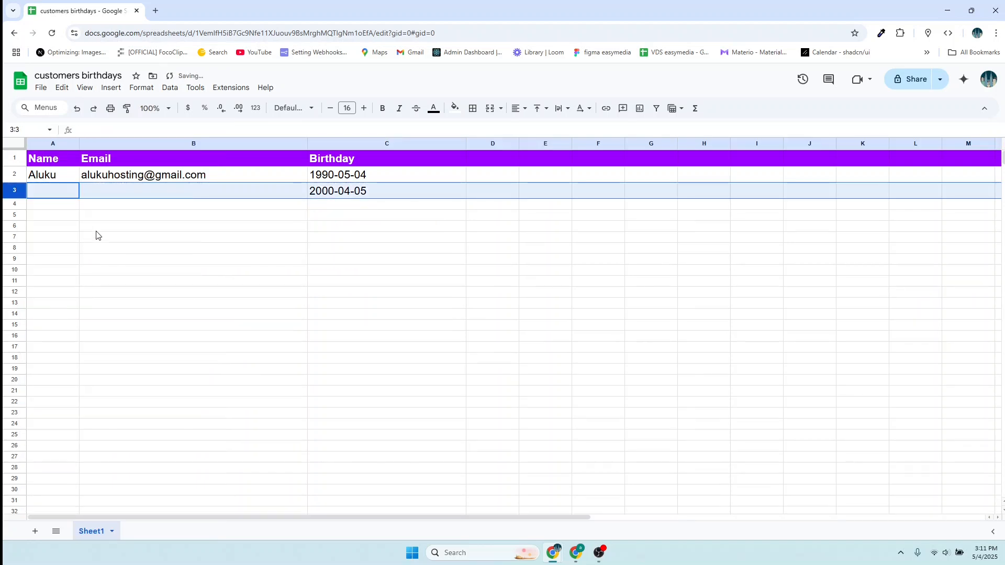
- Re-enter the second customer's e-mail in B3 and name in A3
{"action": "double_click", "coordinate": [109, 190]}
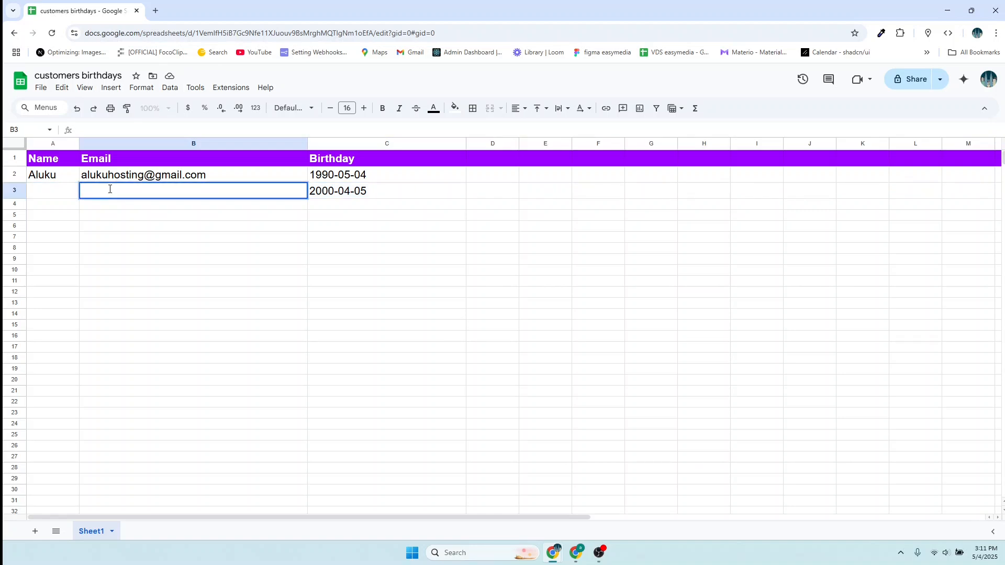
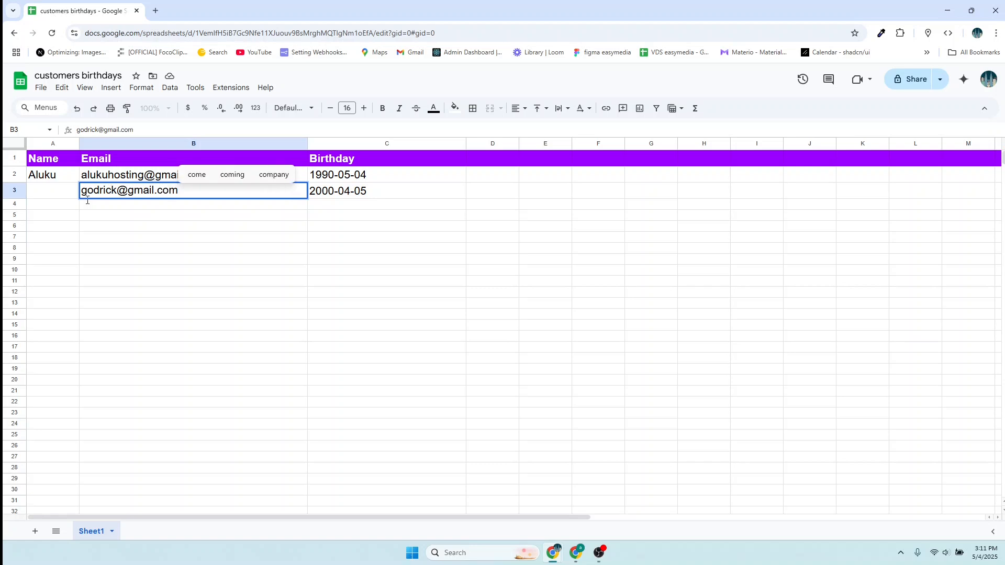
{"action": "double_click", "coordinate": [58, 193]}
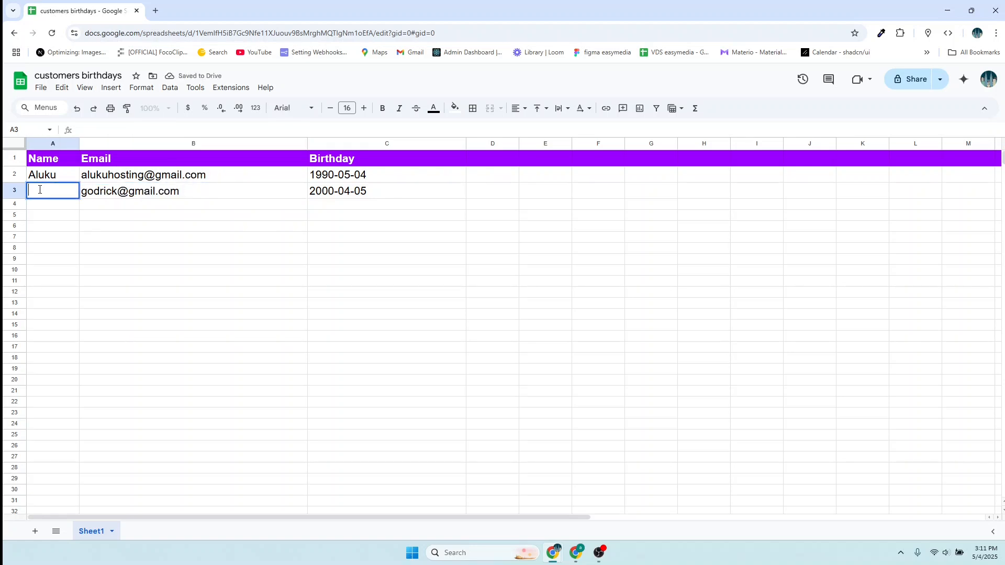
{"action": "type", "text": "Godrick"}
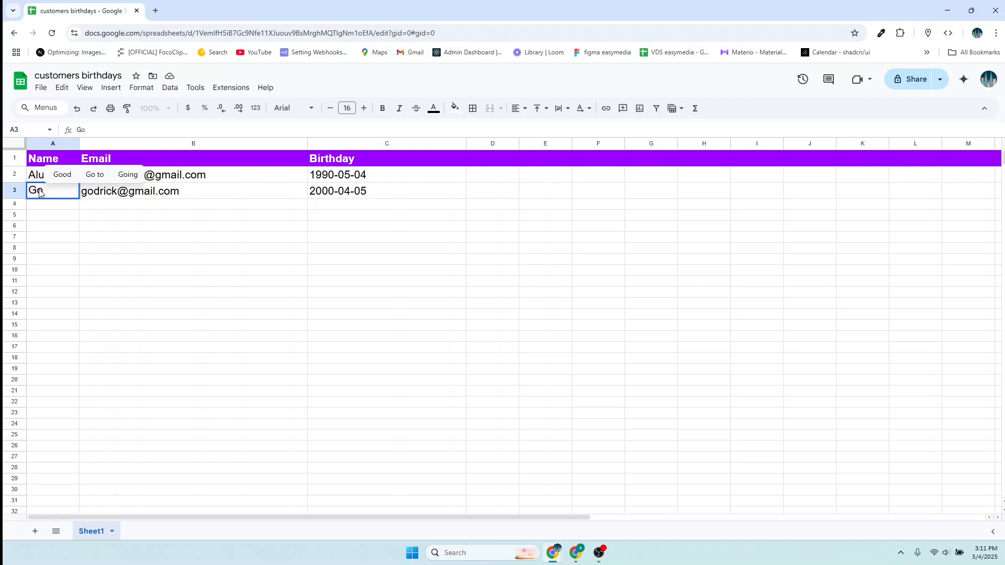
{"action": "double_click", "coordinate": [58, 207]}
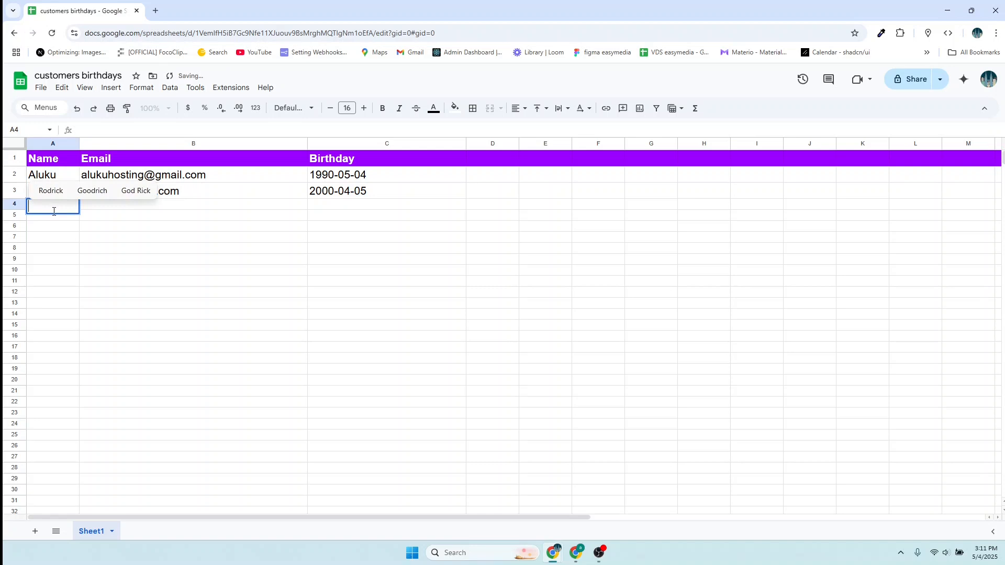
- Enter the third customer's name in A4 and e-mail address in B4
{"action": "type", "text": "Epale"}
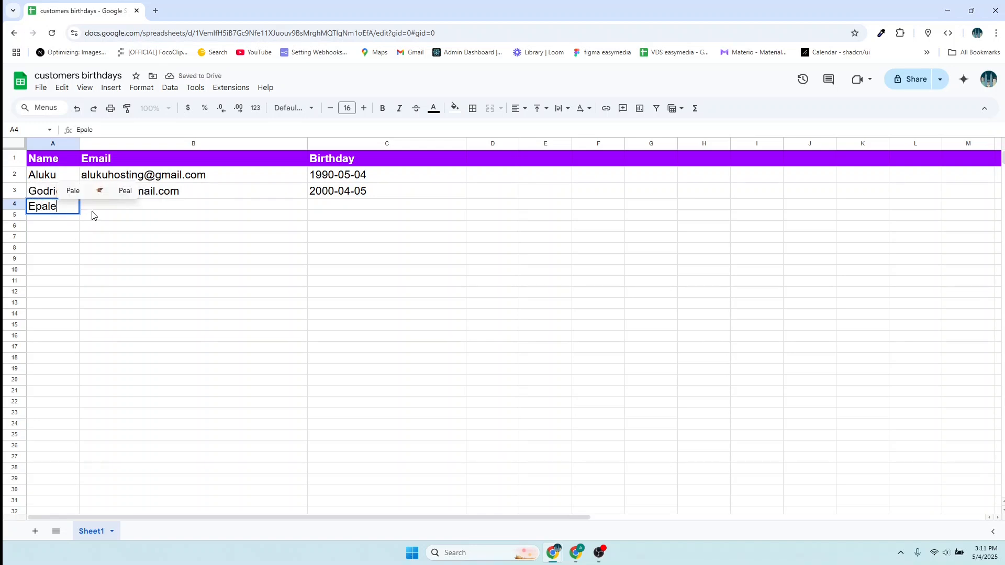
{"action": "left_click", "coordinate": [104, 217]}
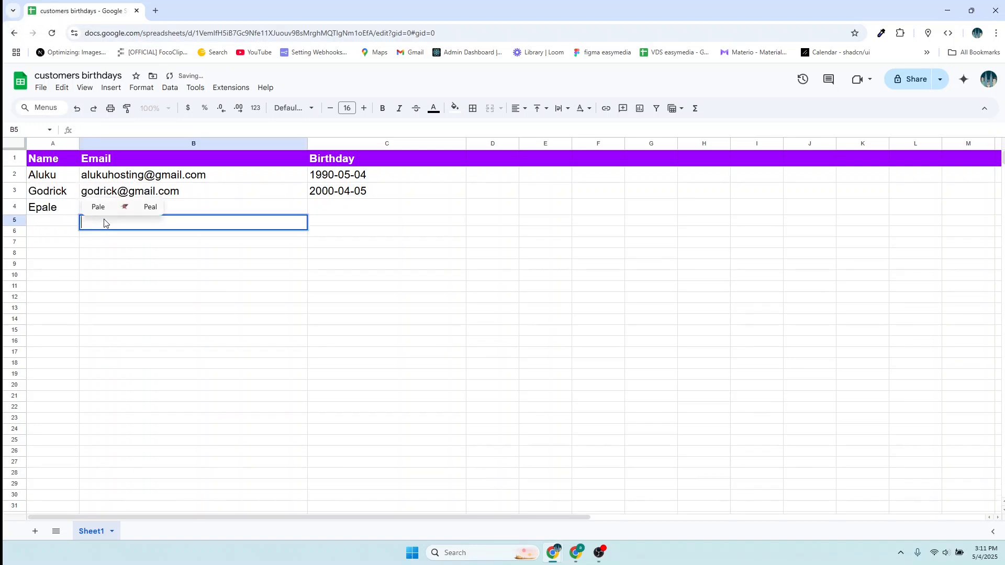
{"action": "left_click", "coordinate": [65, 210]}
{"action": "double_click", "coordinate": [92, 205]}
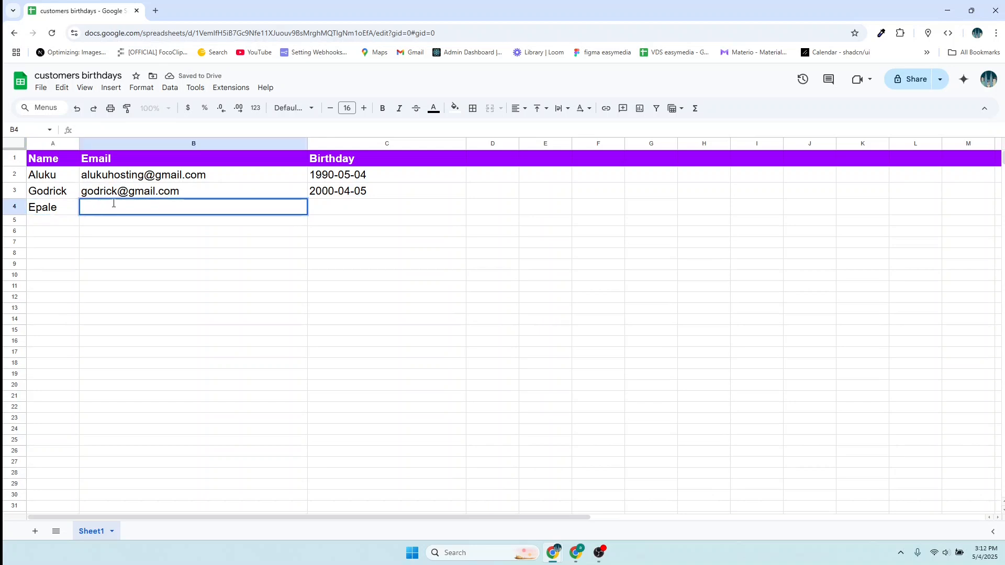
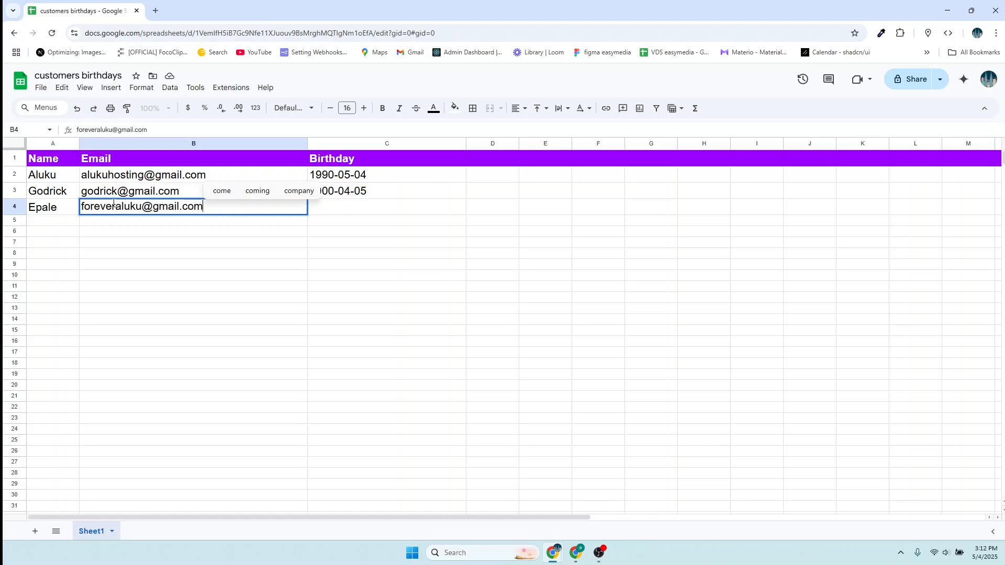
{"action": "double_click", "coordinate": [339, 206]}
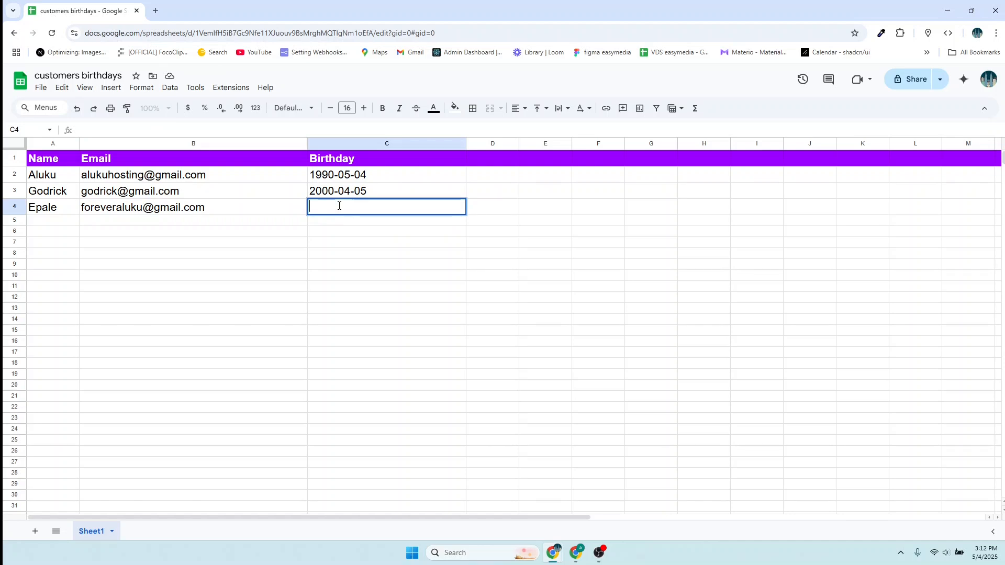
- Enter the birthday 2005-05-04 in cell C4 and move on to B5
{"action": "type", "text": "2005-05-04"}
{"action": "key", "text": "Return"}
{"action": "left_click", "coordinate": [106, 222]}
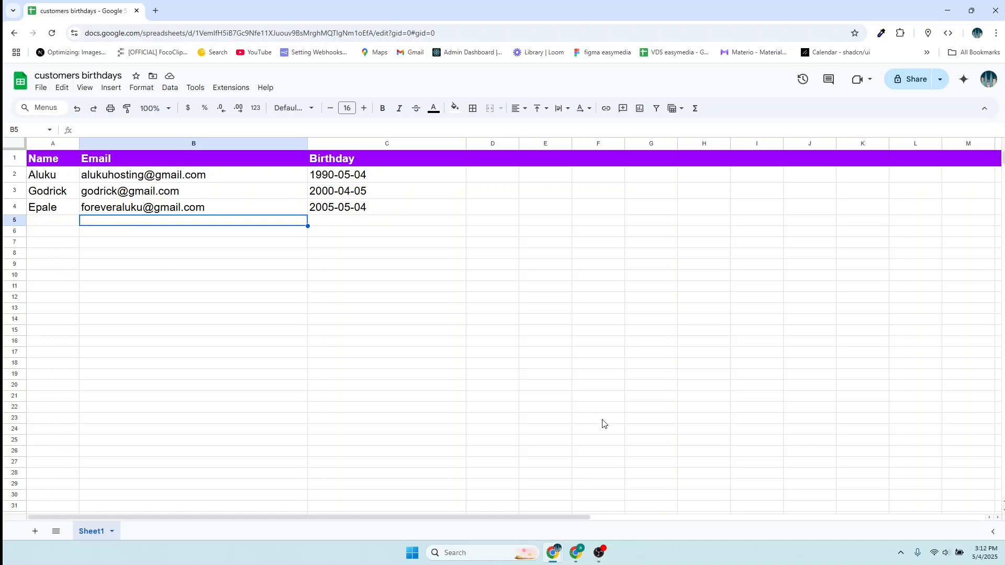
- Check the Gmail inbox for the Happy Birthday email, then return to n8n Workflows
{"action": "mouse_move", "coordinate": [580, 554]}
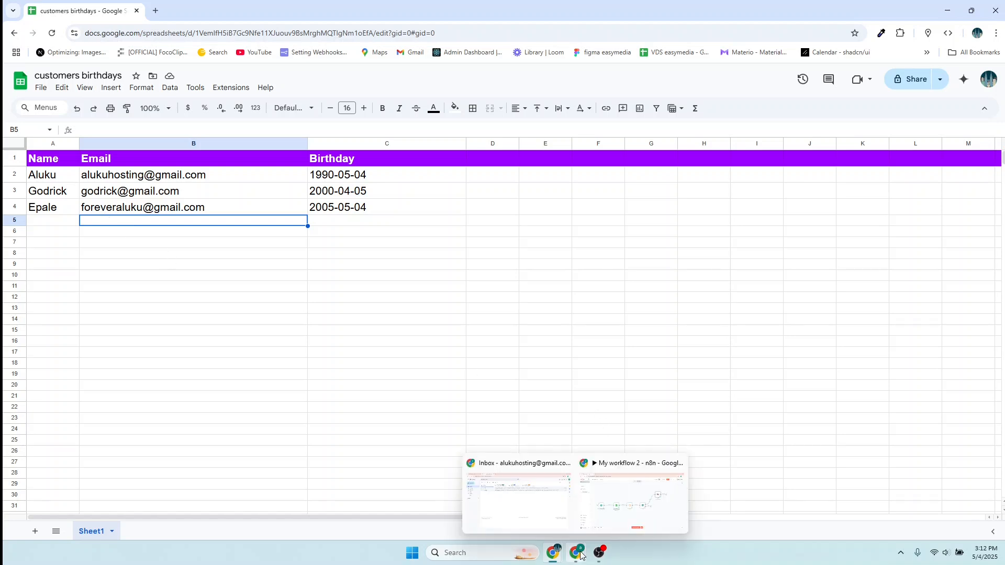
{"action": "left_click", "coordinate": [535, 510]}
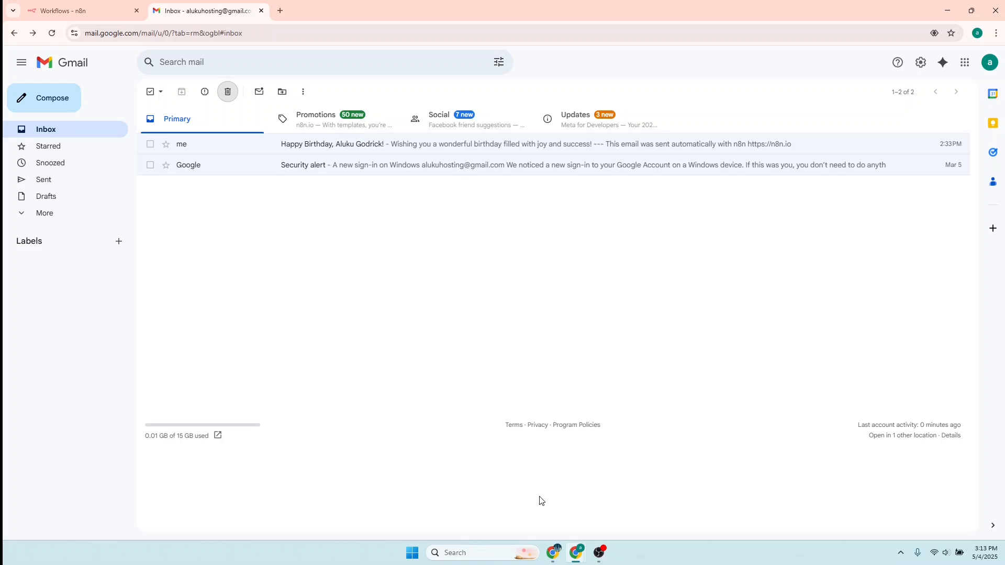
{"action": "left_click", "coordinate": [89, 10]}
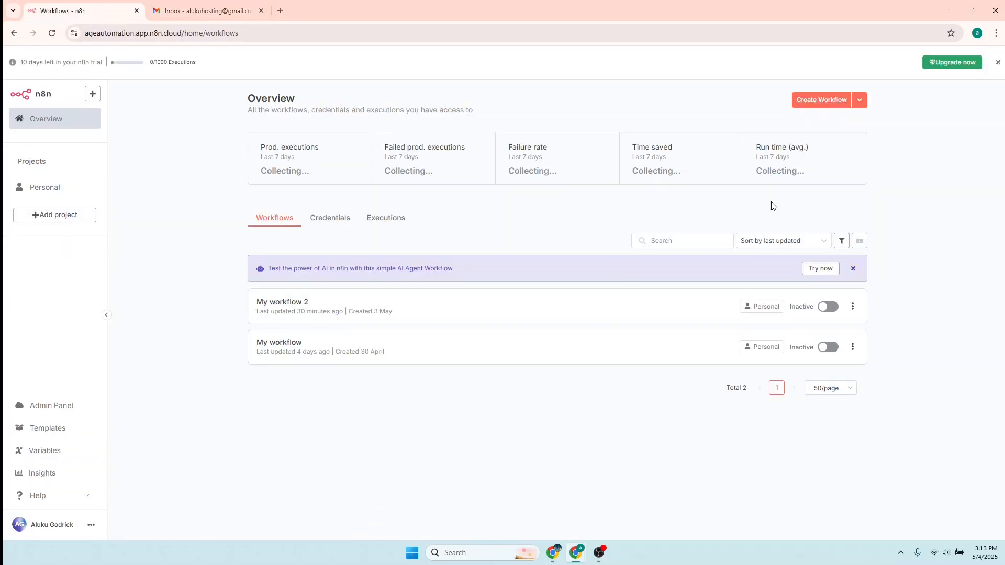
- Create a new workflow starting with a Schedule Trigger that fires daily at Midnight
{"action": "left_click", "coordinate": [816, 101]}
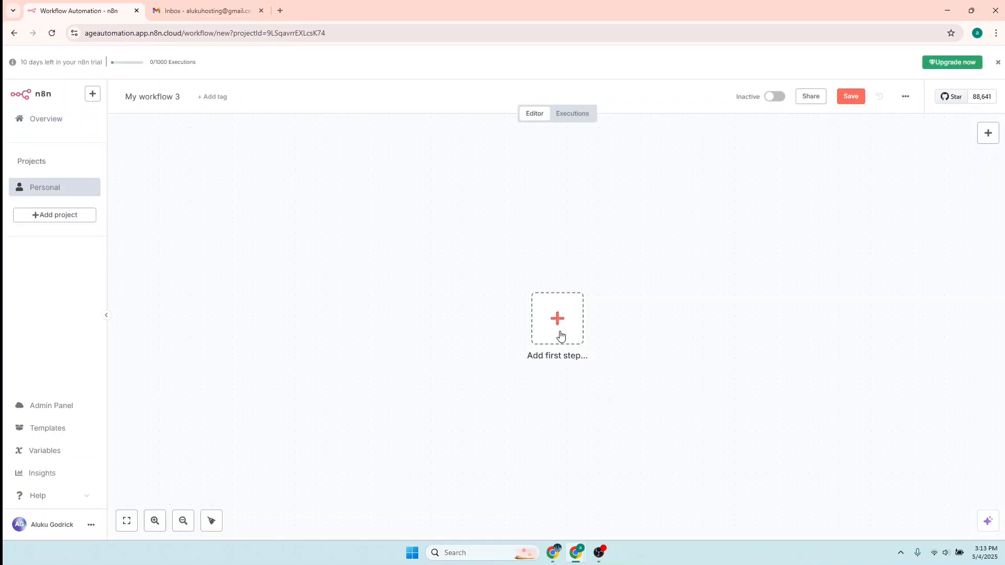
{"action": "left_click", "coordinate": [558, 328]}
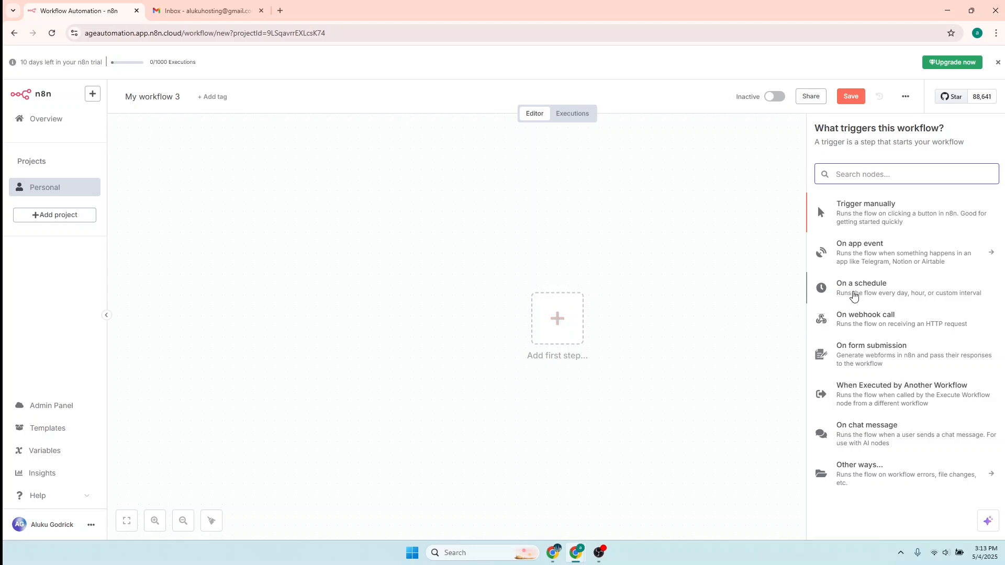
{"action": "left_click", "coordinate": [860, 292]}
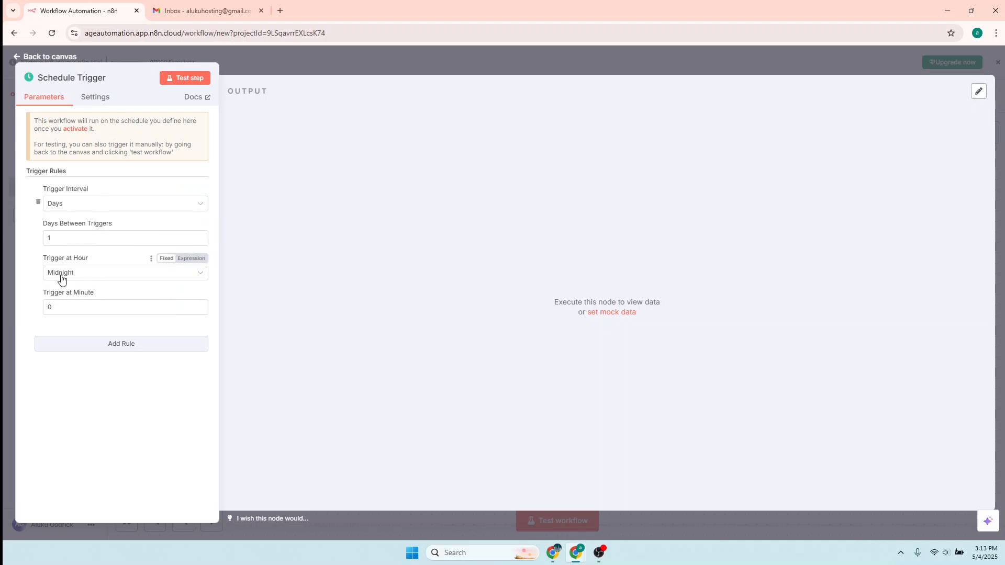
{"action": "left_click", "coordinate": [88, 279]}
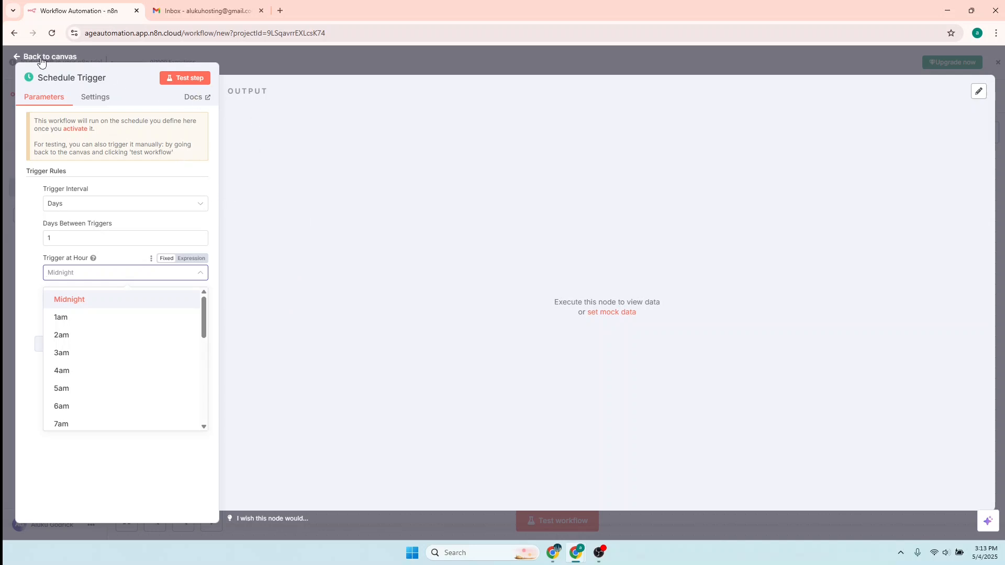
{"action": "left_click", "coordinate": [68, 300]}
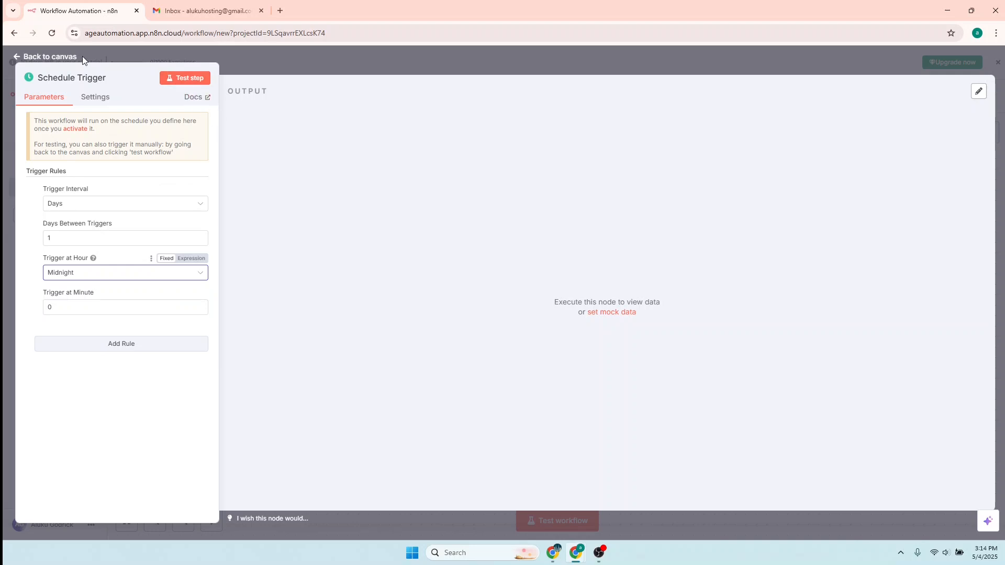
{"action": "left_click", "coordinate": [168, 52]}
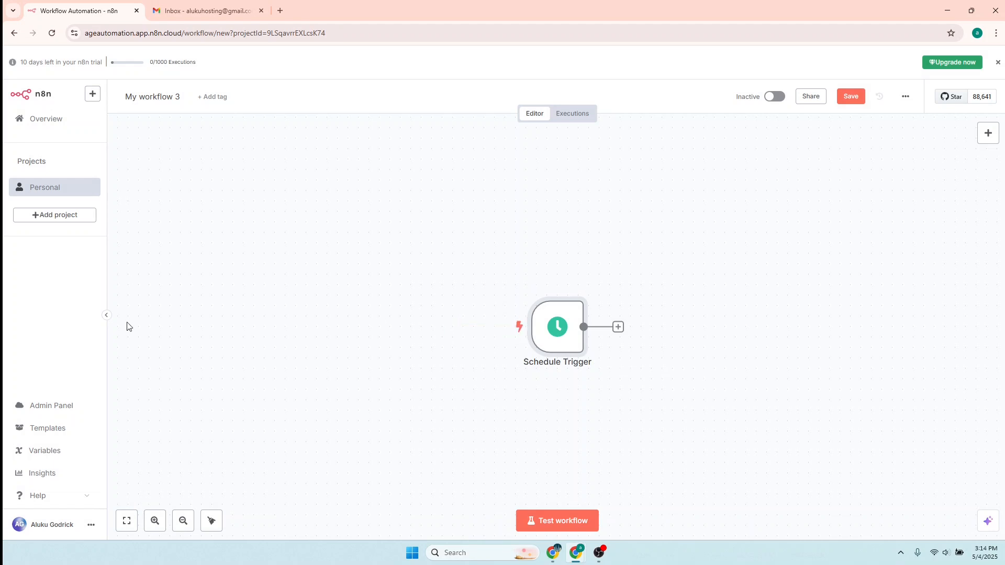
- Add a Google Sheets 'Get row(s) in sheet' node after the Schedule Trigger
{"action": "mouse_move", "coordinate": [553, 553]}
{"action": "key", "text": "super+d"}
{"action": "key", "text": "super+d"}
{"action": "left_click", "coordinate": [618, 327]}
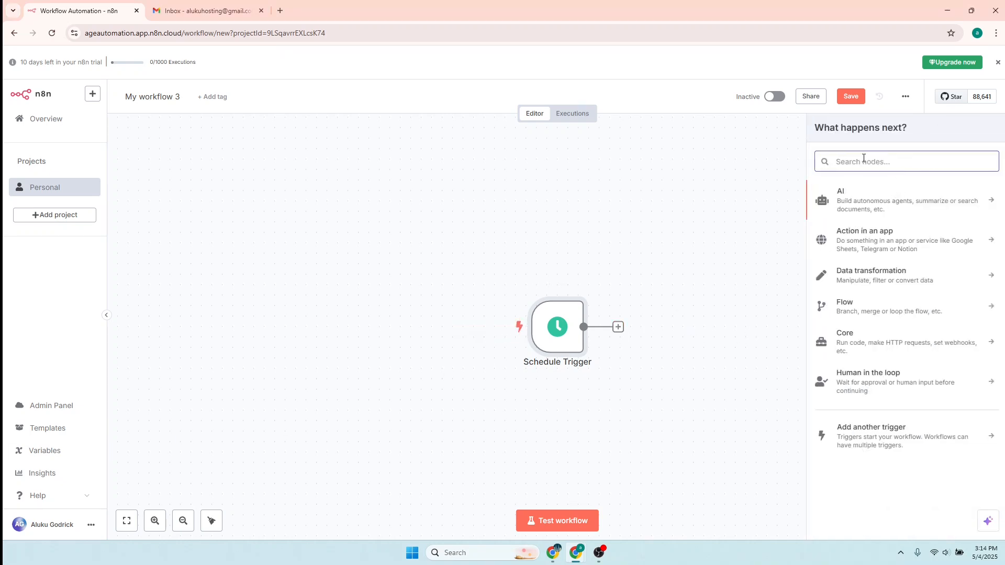
{"action": "type", "text": "goog"}
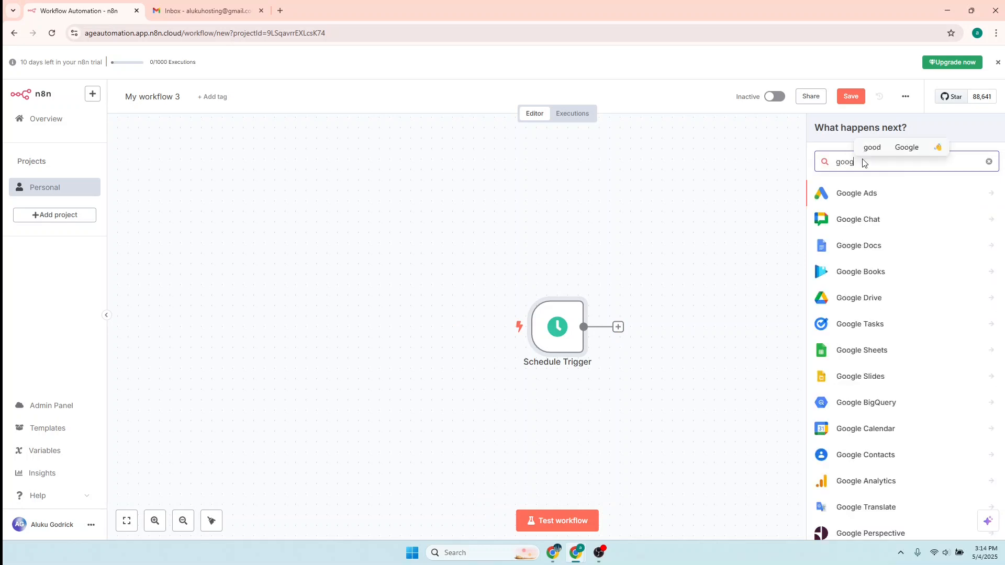
{"action": "type", "text": "le sheet"}
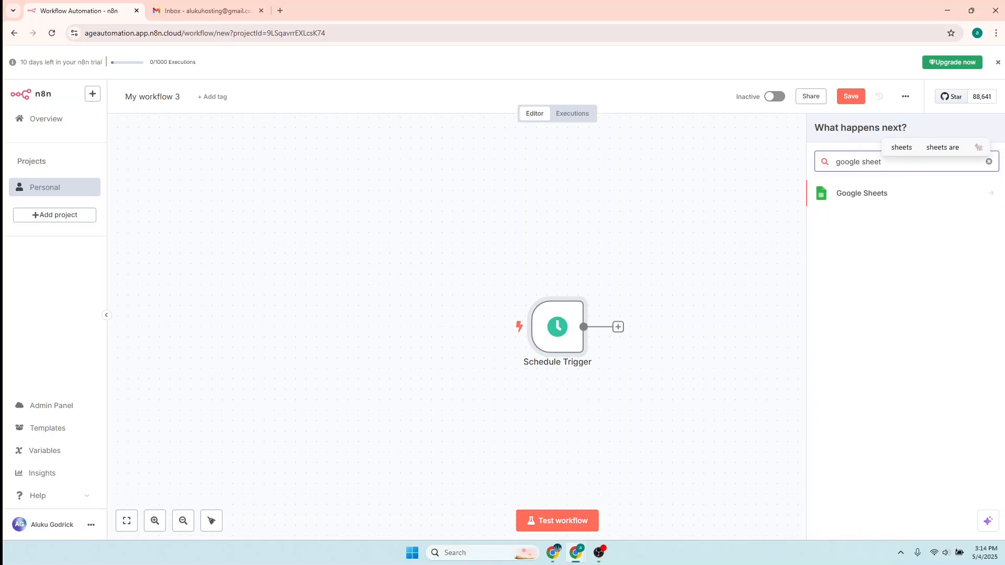
{"action": "left_click", "coordinate": [870, 193]}
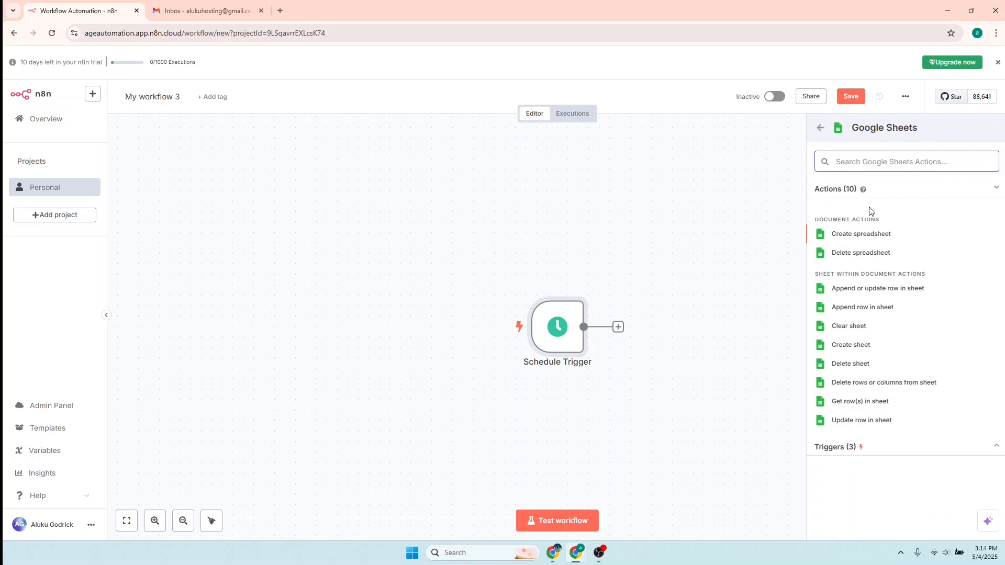
{"action": "left_click", "coordinate": [872, 403]}
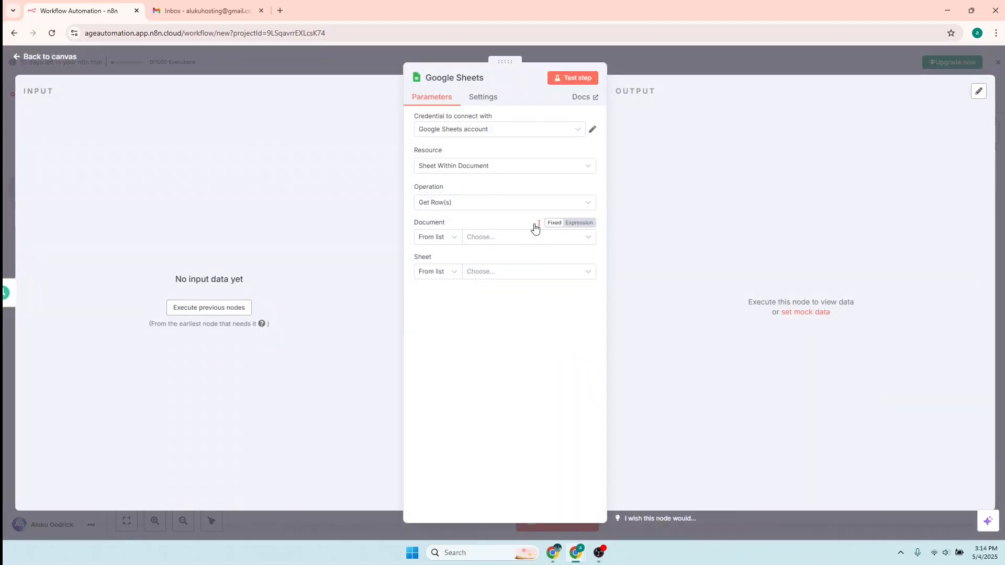
- Choose '+ Create new credential' for the Google Sheets node, keeping OAuth2
{"action": "left_click", "coordinate": [538, 137]}
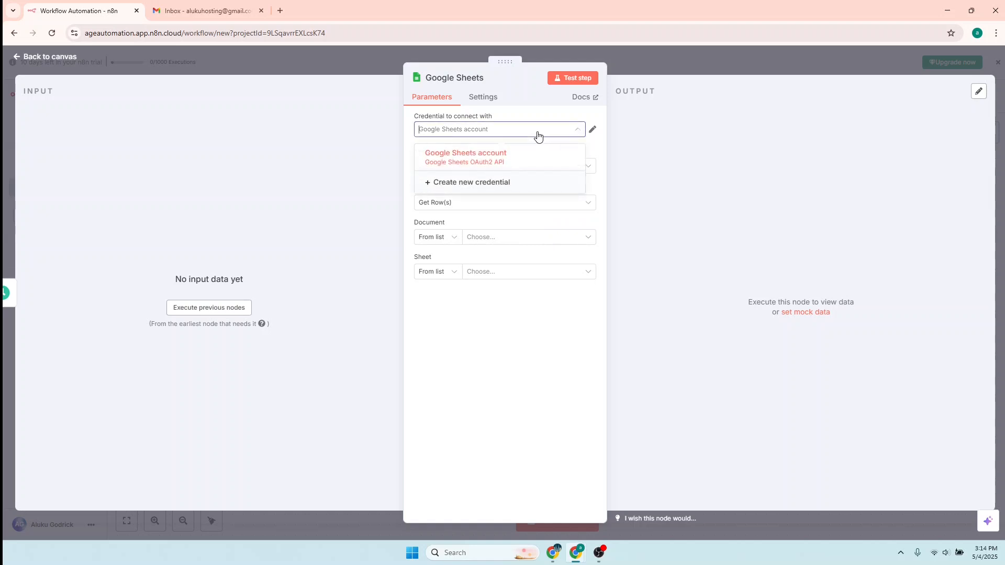
{"action": "left_click", "coordinate": [488, 187]}
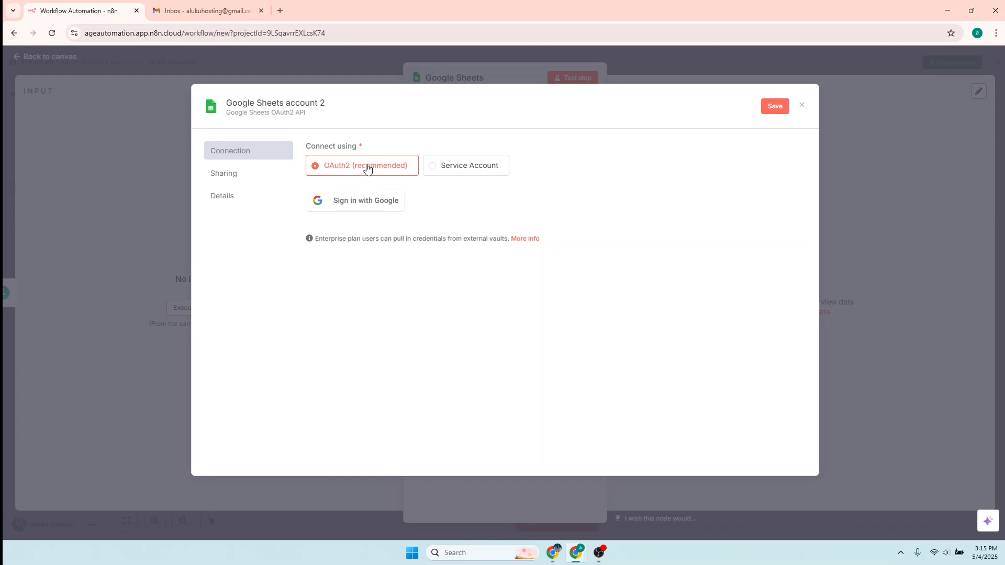
- Sign in with the second Google account, grant n8n access, and close the credential dialog
{"action": "left_click", "coordinate": [360, 203]}
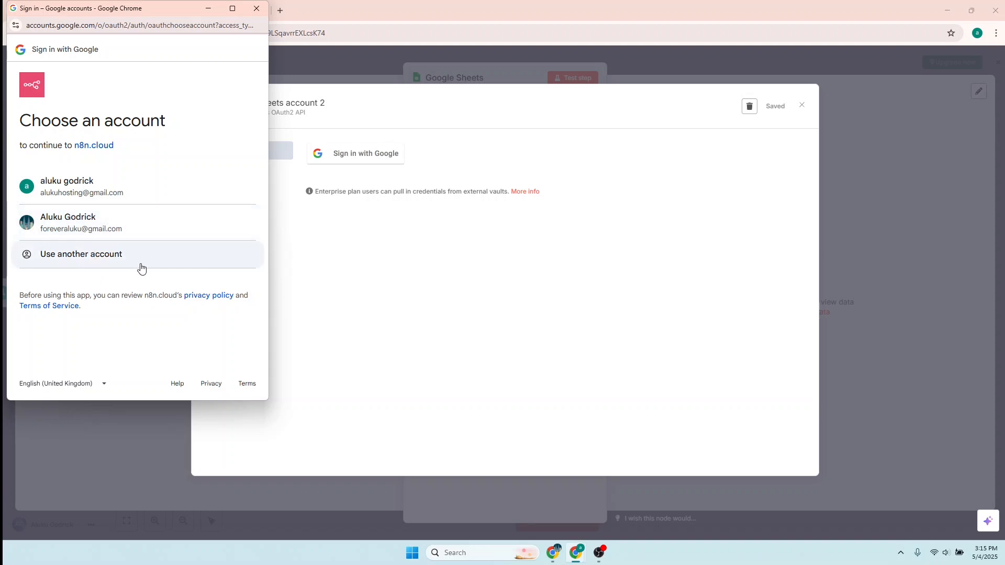
{"action": "left_click", "coordinate": [101, 223]}
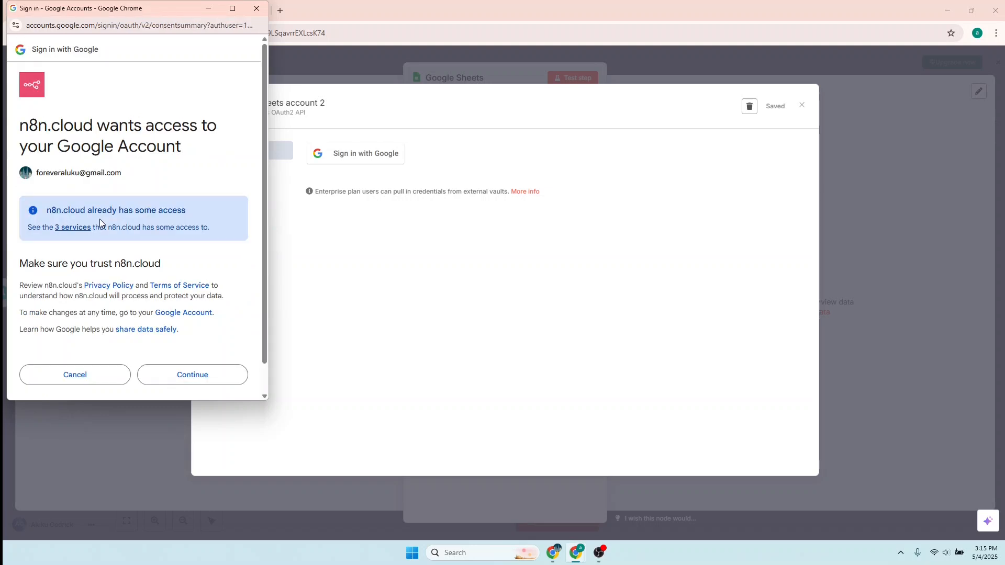
{"action": "scroll", "coordinate": [137, 225], "scroll_direction": "down", "scroll_amount": 1}
{"action": "scroll", "coordinate": [137, 226], "scroll_direction": "up", "scroll_amount": 1}
{"action": "scroll", "coordinate": [139, 244], "scroll_direction": "down", "scroll_amount": 1}
{"action": "left_click", "coordinate": [192, 349]}
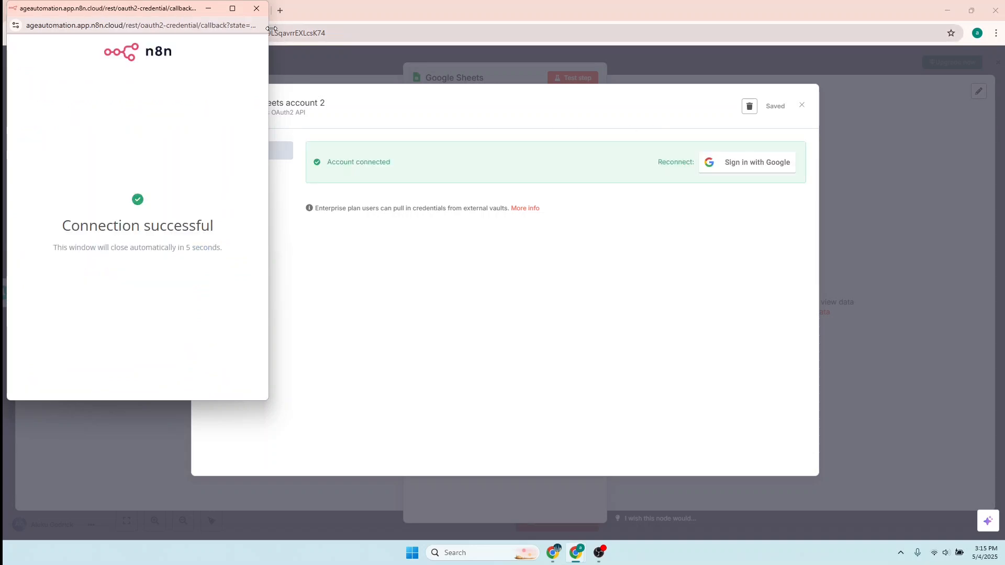
{"action": "left_click", "coordinate": [256, 8]}
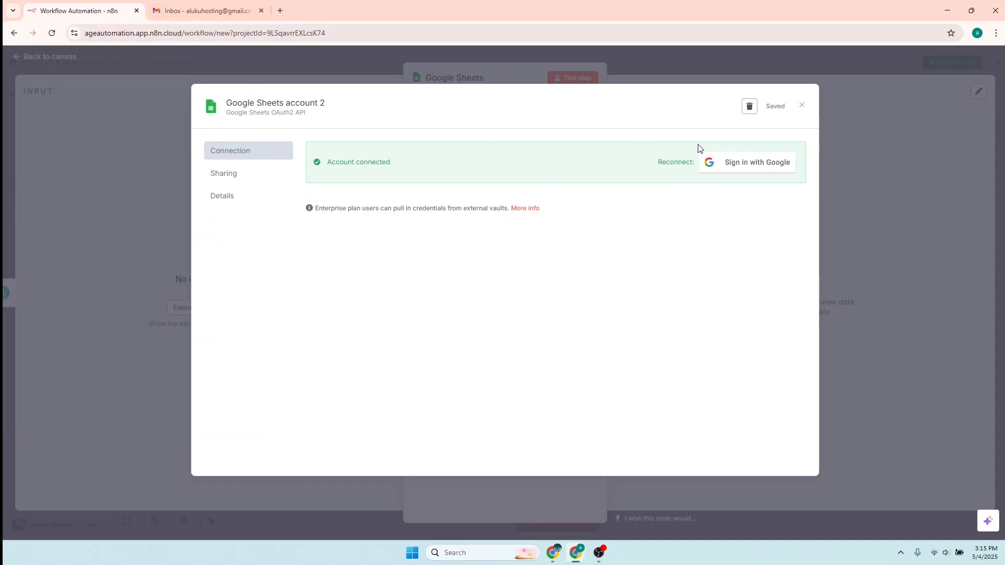
{"action": "left_click", "coordinate": [801, 105]}
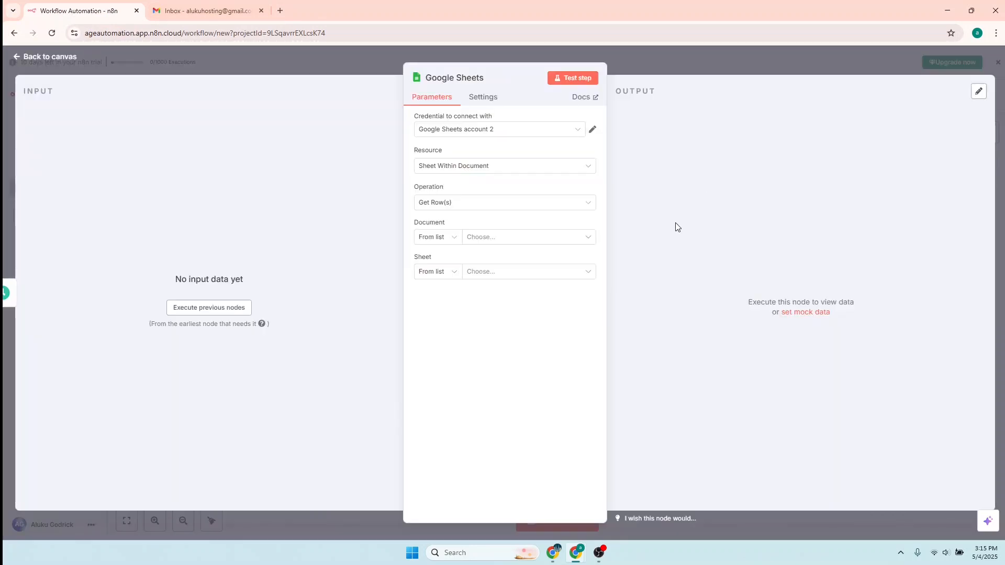
- Test the Google Sheets step, then open the Document dropdown to list spreadsheets
{"action": "left_click", "coordinate": [570, 81]}
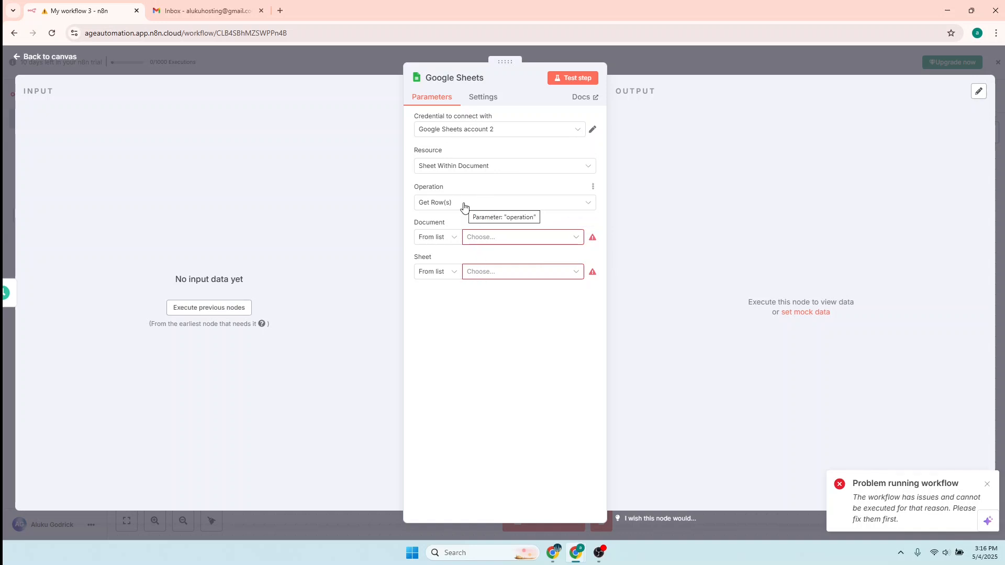
{"action": "left_click", "coordinate": [491, 240]}
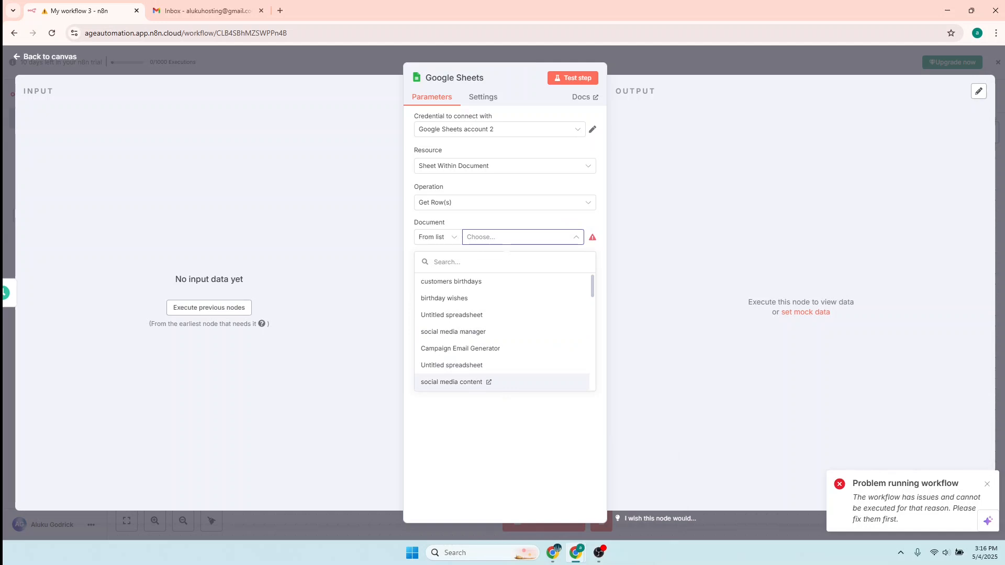
{"action": "key", "text": "alt+Tab"}
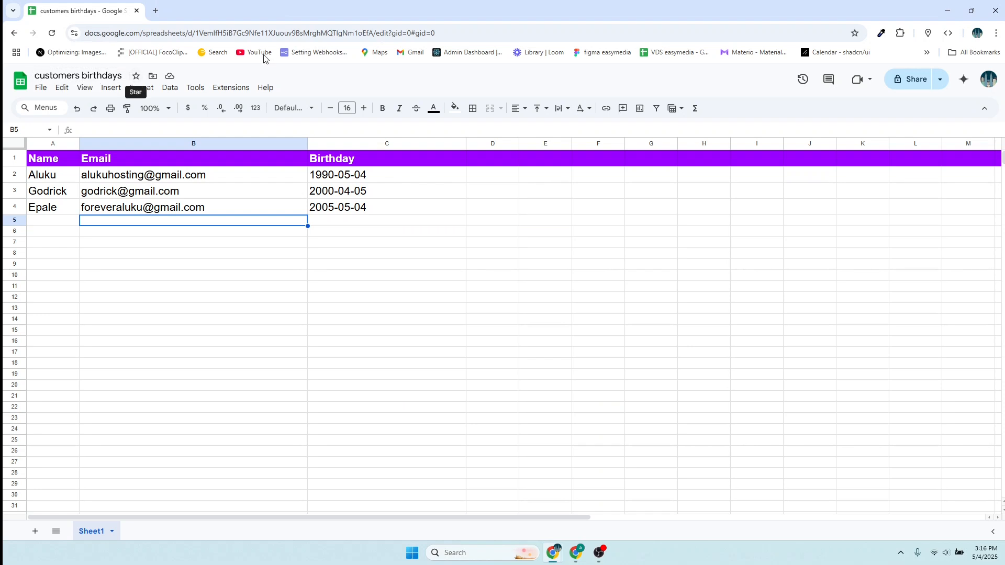
{"action": "left_click", "coordinate": [947, 11]}
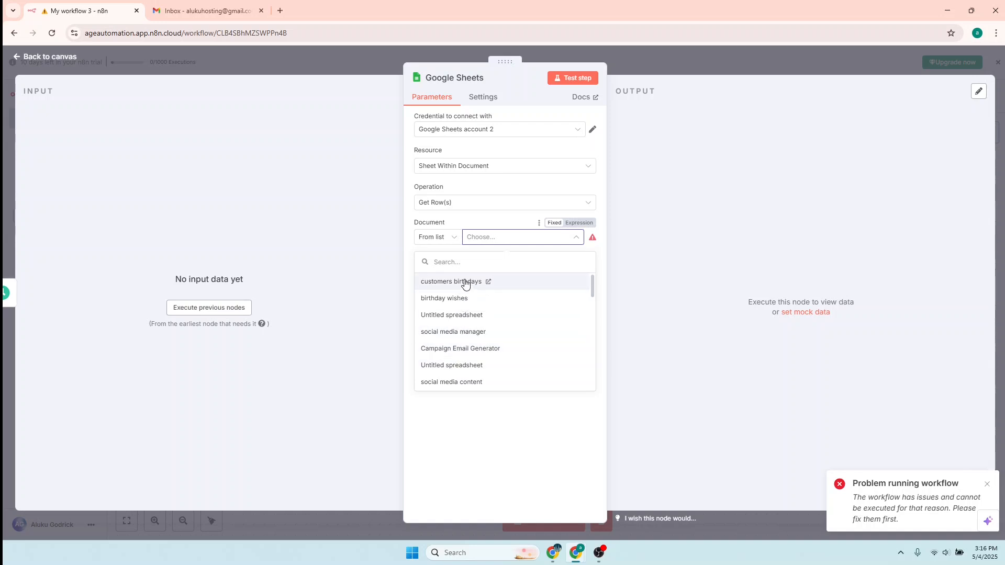
- Select 'customers birthdays' as the Document and 'Sheet1' as the Sheet
{"action": "left_click", "coordinate": [461, 282]}
{"action": "left_click", "coordinate": [503, 281]}
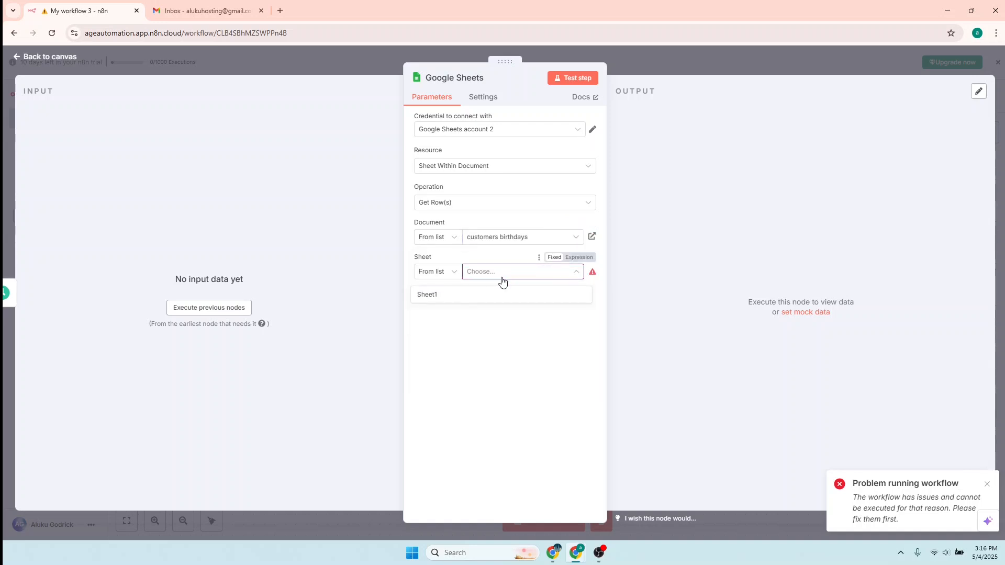
{"action": "left_click", "coordinate": [435, 297]}
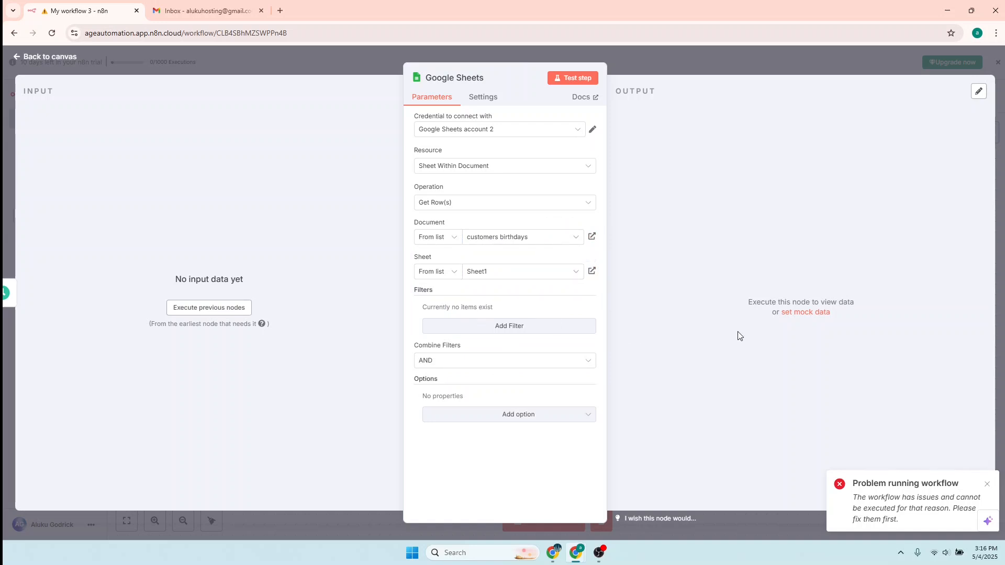
- Test the step and review the 3 returned rows in Table, Schema and JSON views
{"action": "left_click", "coordinate": [576, 79]}
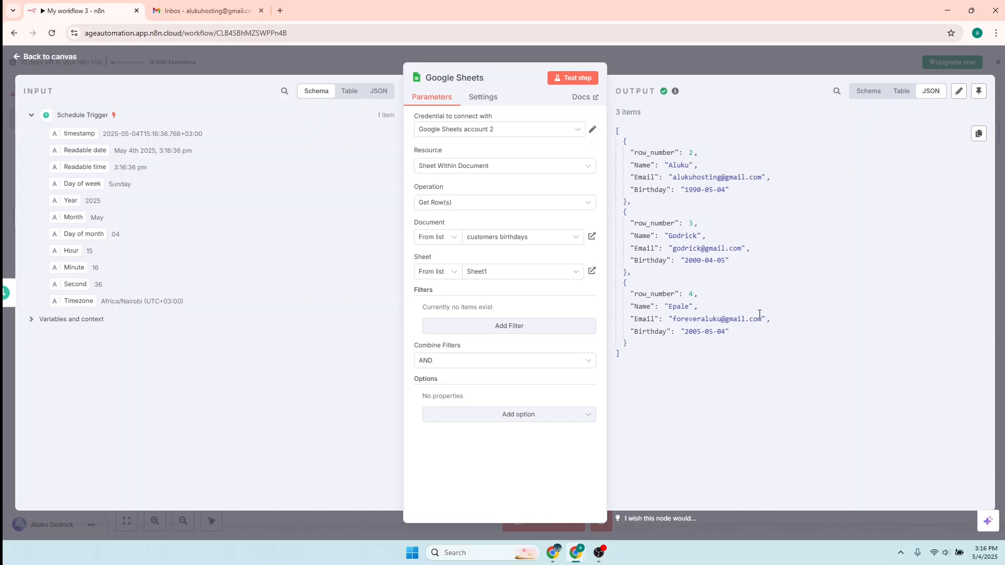
{"action": "left_click", "coordinate": [902, 91]}
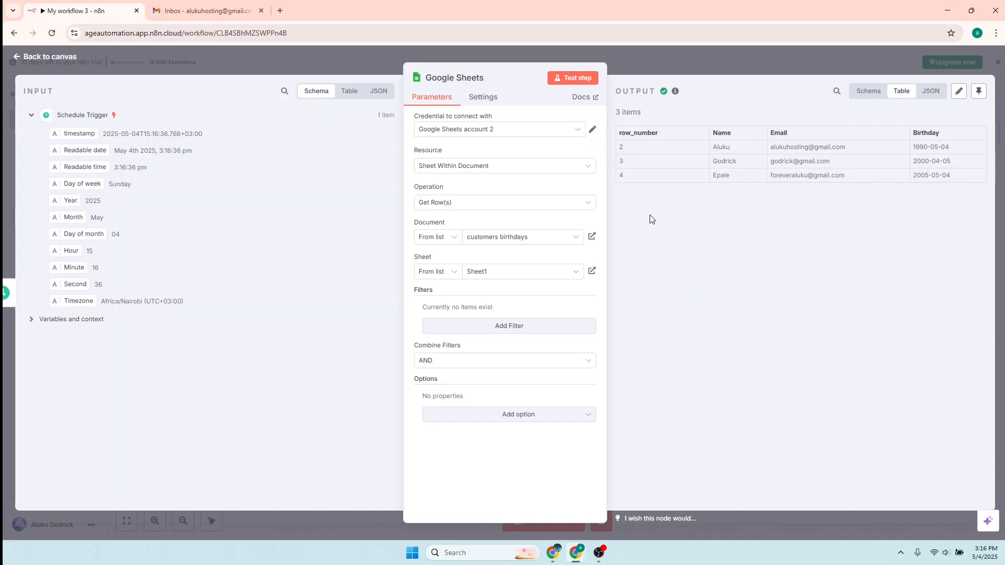
{"action": "left_click", "coordinate": [869, 94]}
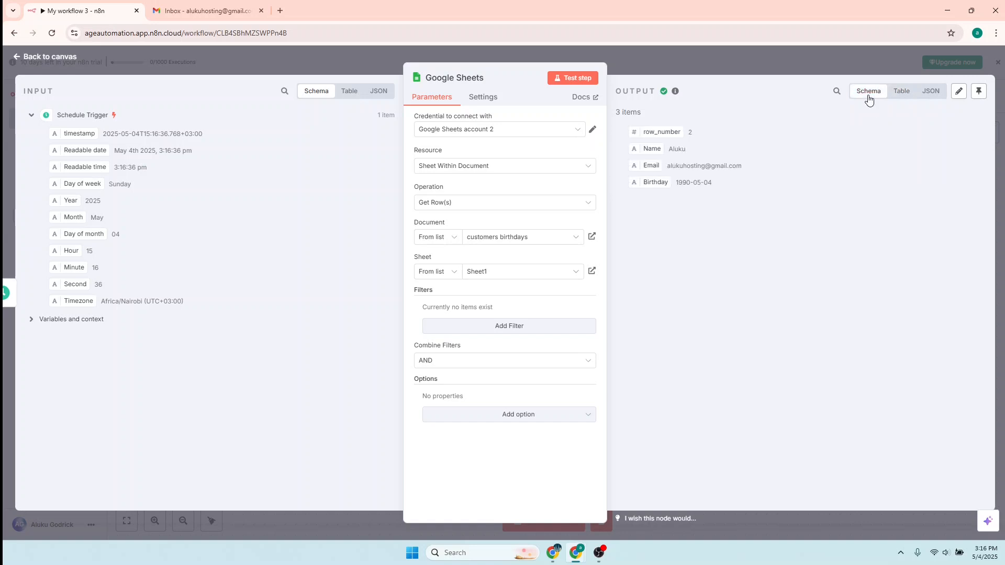
{"action": "left_click", "coordinate": [901, 93]}
{"action": "left_click", "coordinate": [931, 94]}
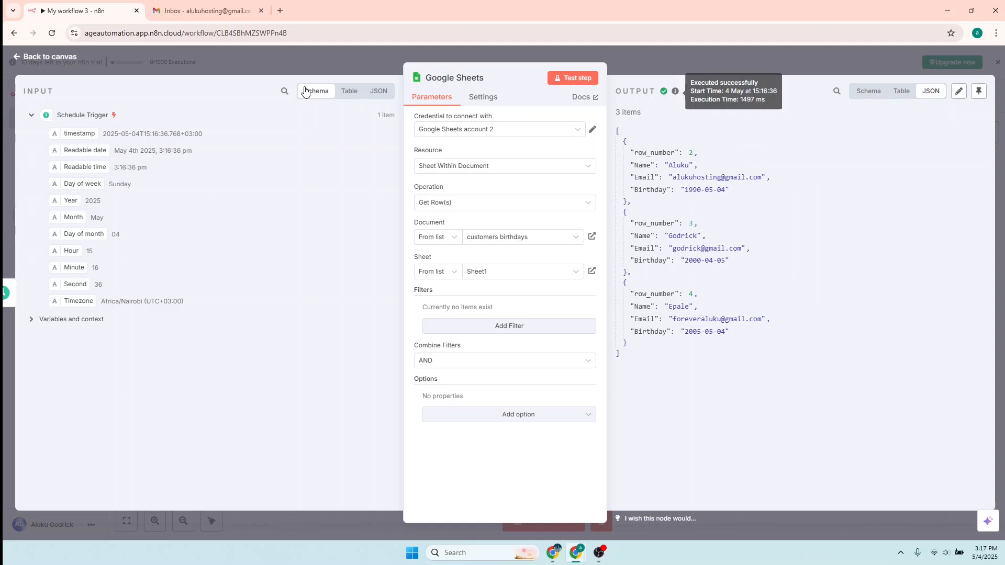
- Back on the canvas, move the Schedule Trigger and Google Sheets nodes up and left
{"action": "left_click", "coordinate": [41, 59]}
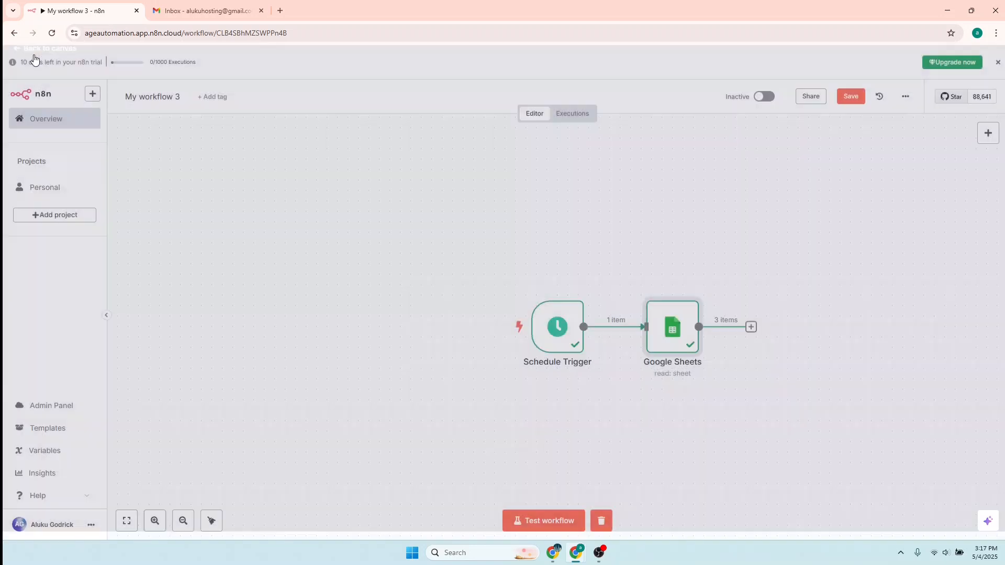
{"action": "left_click_drag", "start_coordinate": [493, 247], "coordinate": [885, 402]}
{"action": "left_click_drag", "start_coordinate": [762, 296], "coordinate": [546, 268]}
{"action": "left_click_drag", "start_coordinate": [404, 250], "coordinate": [724, 359]}
{"action": "left_click_drag", "start_coordinate": [654, 320], "coordinate": [395, 273]}
{"action": "left_click", "coordinate": [583, 307]}
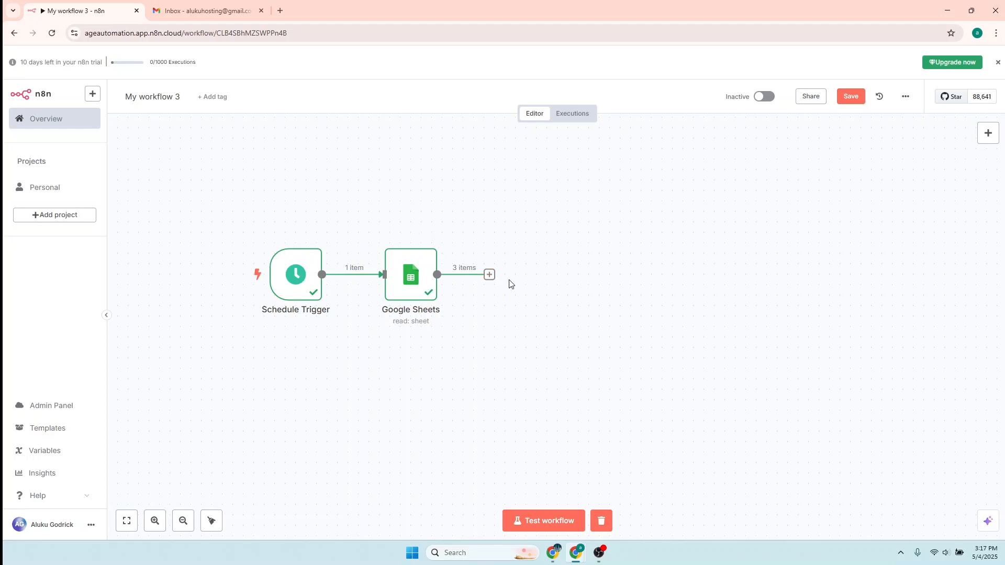
- Add a JavaScript Code node after Google Sheets and delete its default sample code
{"action": "left_click", "coordinate": [487, 277]}
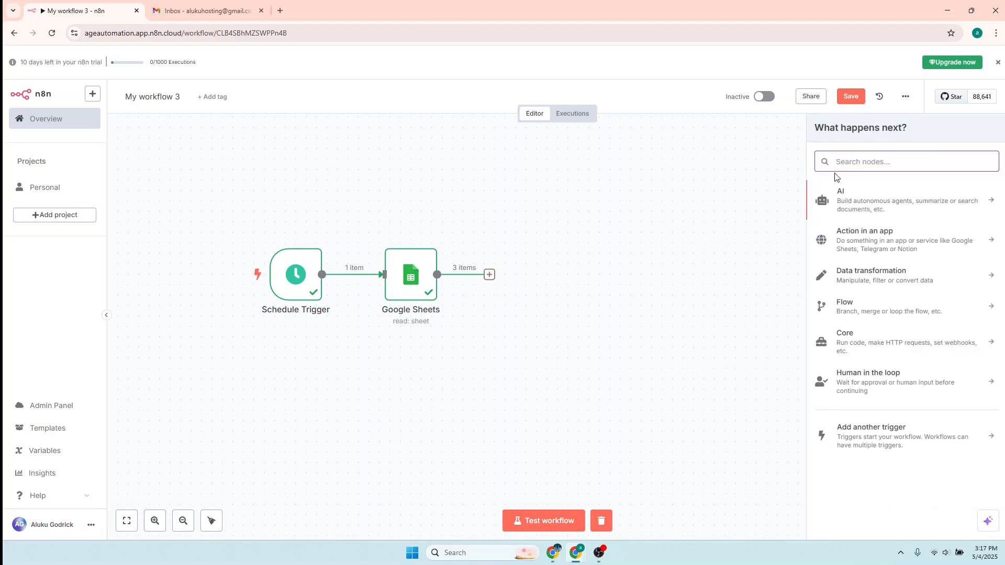
{"action": "type", "text": "code"}
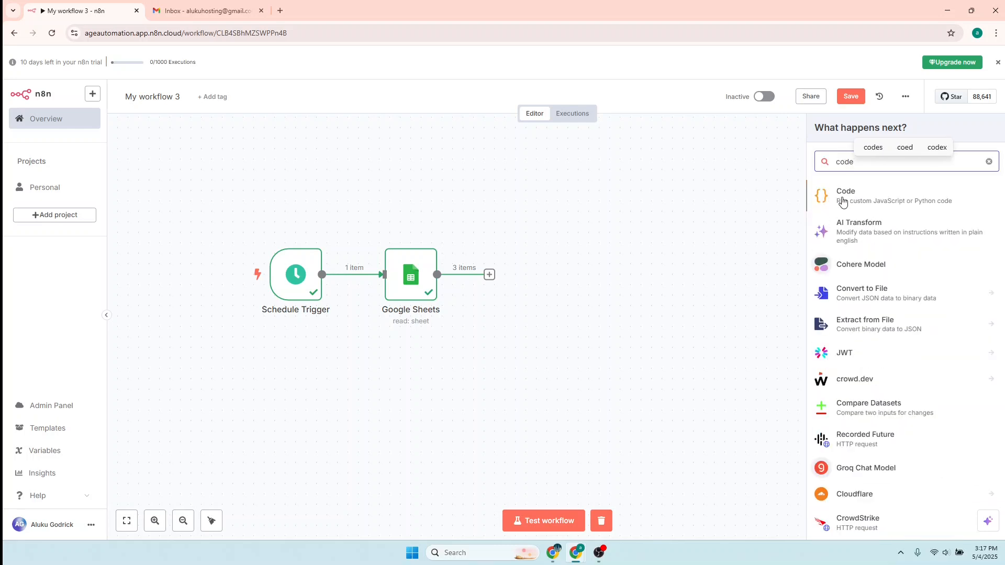
{"action": "left_click", "coordinate": [847, 199]}
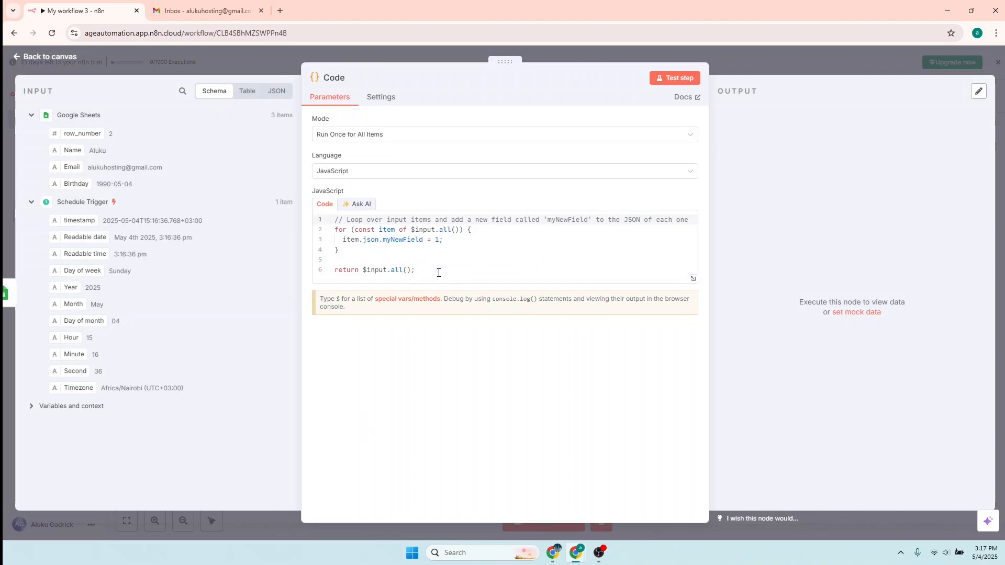
{"action": "left_click_drag", "start_coordinate": [438, 272], "coordinate": [312, 224]}
{"action": "key", "text": "BackSpace"}
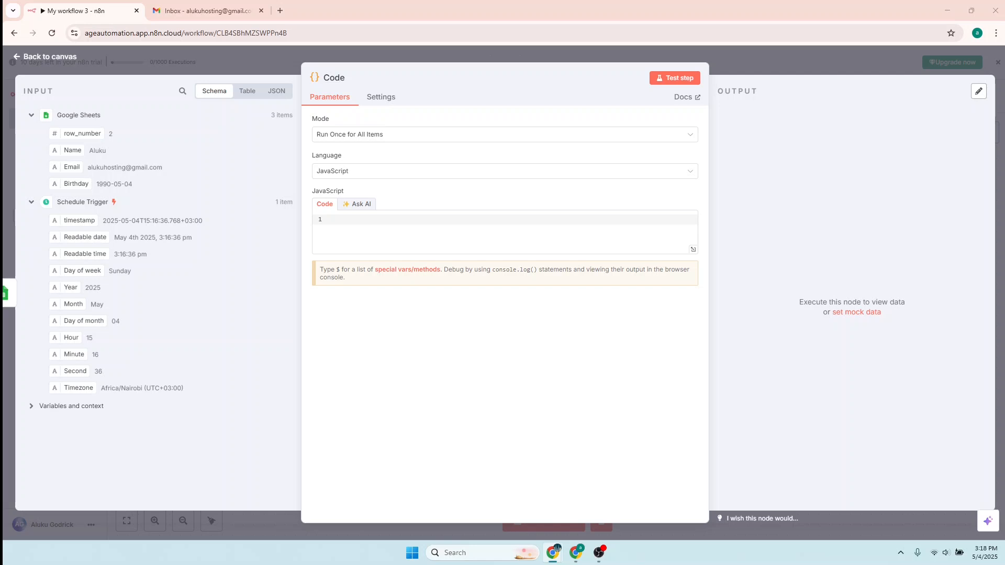
- Paste the script setting isBirthday from today's month-day, review it, then switch to the spreadsheet
{"action": "type", "text": "const today = new Date(); const mmdd = (\"0\" + (today.getMonth() + 1)).slice(-2) + \"-\" + (\"0\" + today.getDate()).slice(-2);  return items.map(item => {   const birthday = item.json.Birthday.split(\"-\").slice(1).join(\"-\");   item.json.isBirthday = birthday === mmdd;   return item; });"}
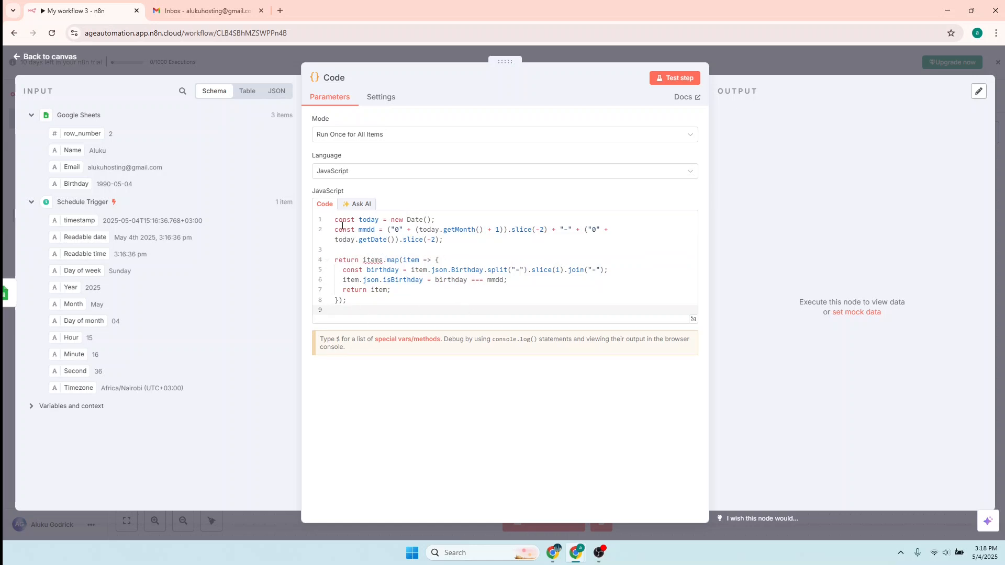
{"action": "double_click", "coordinate": [372, 219]}
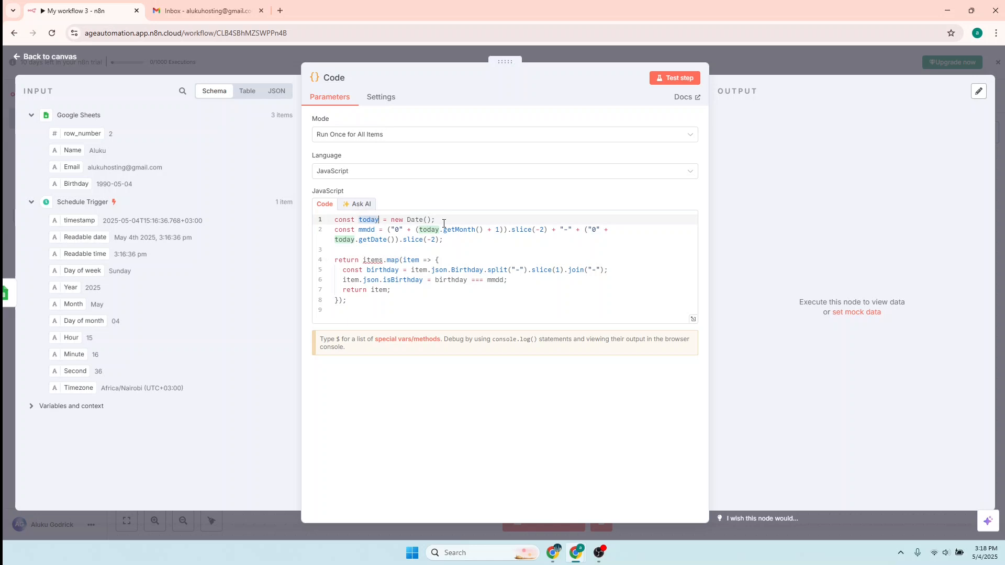
{"action": "left_click_drag", "start_coordinate": [446, 222], "coordinate": [336, 224]}
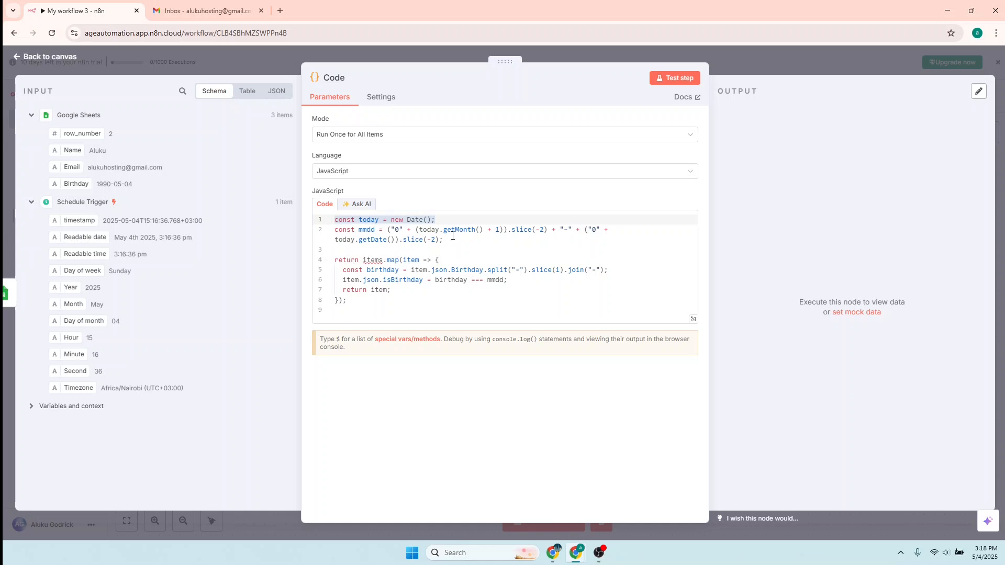
{"action": "left_click_drag", "start_coordinate": [444, 239], "coordinate": [332, 234]}
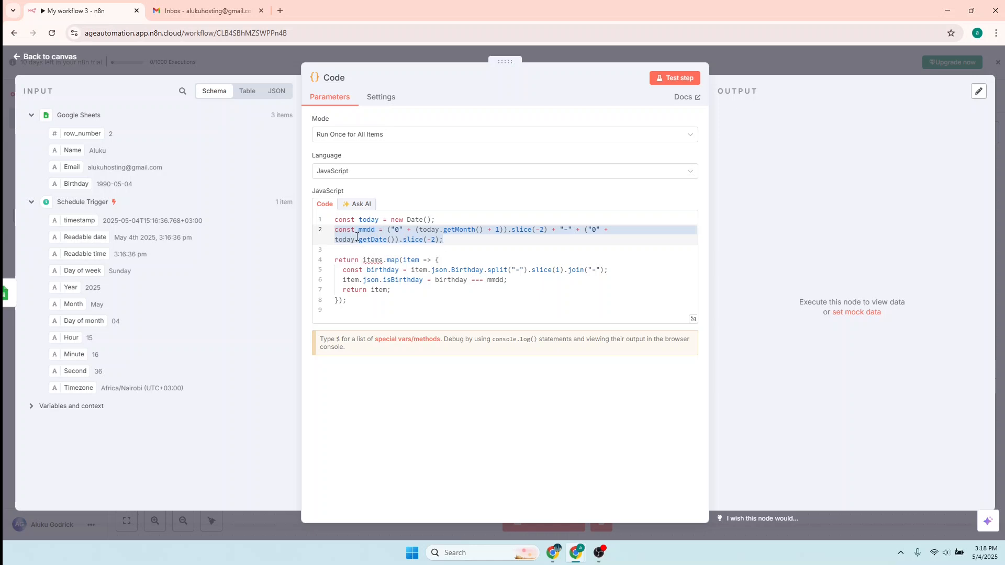
{"action": "mouse_move", "coordinate": [361, 231]}
{"action": "left_click_drag", "start_coordinate": [334, 260], "coordinate": [371, 307]}
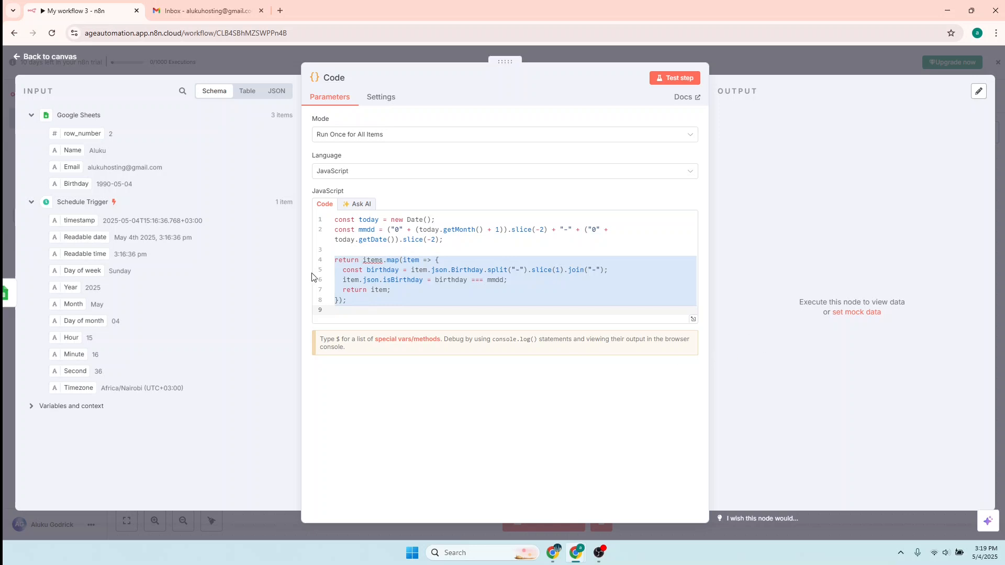
{"action": "mouse_move", "coordinate": [580, 558]}
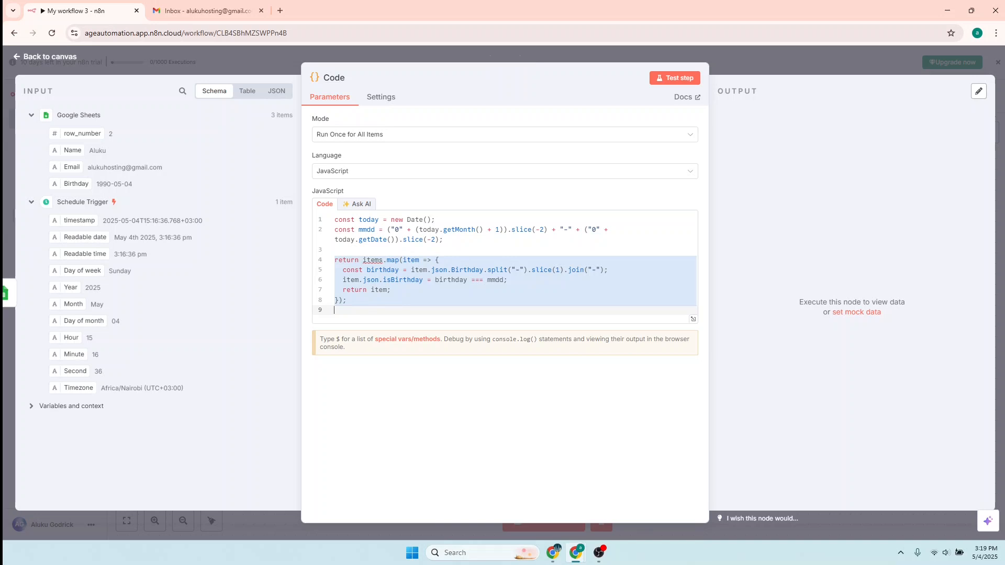
{"action": "key", "text": "alt+Tab"}
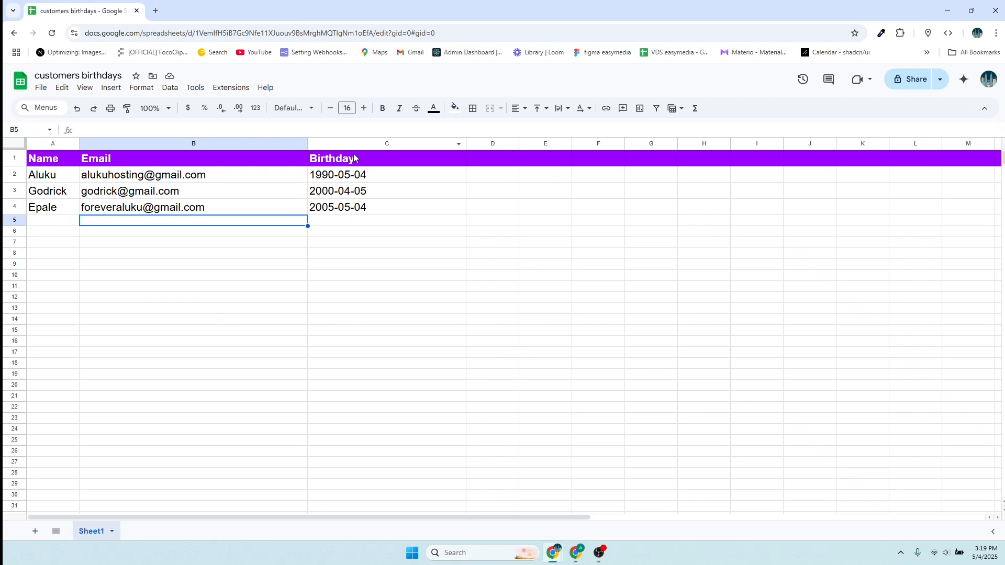
- Inspect the third customer's birthday 2005-05-04 in cell C4 without changing it
{"action": "left_click", "coordinate": [378, 212]}
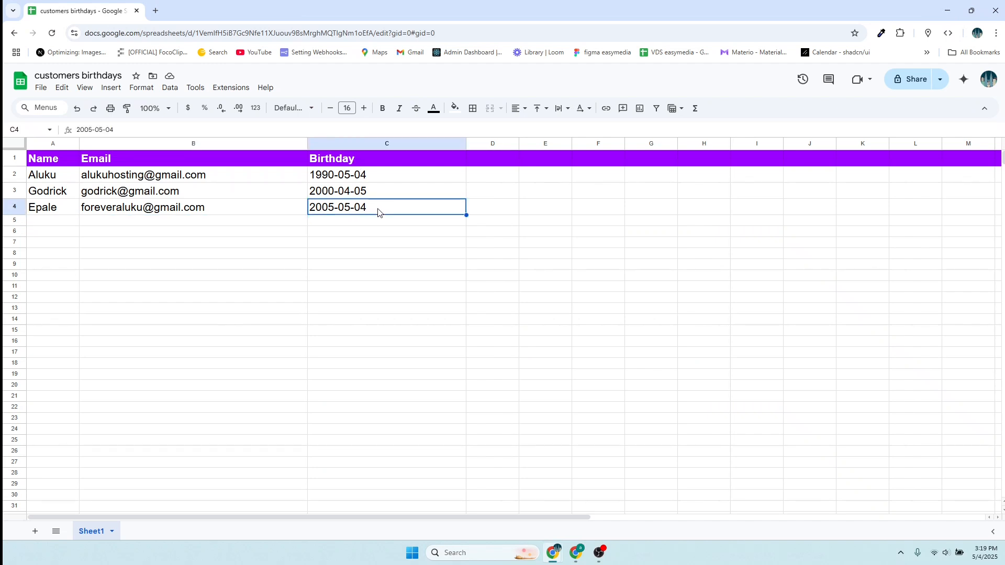
{"action": "double_click", "coordinate": [378, 212]}
{"action": "left_click", "coordinate": [320, 231]}
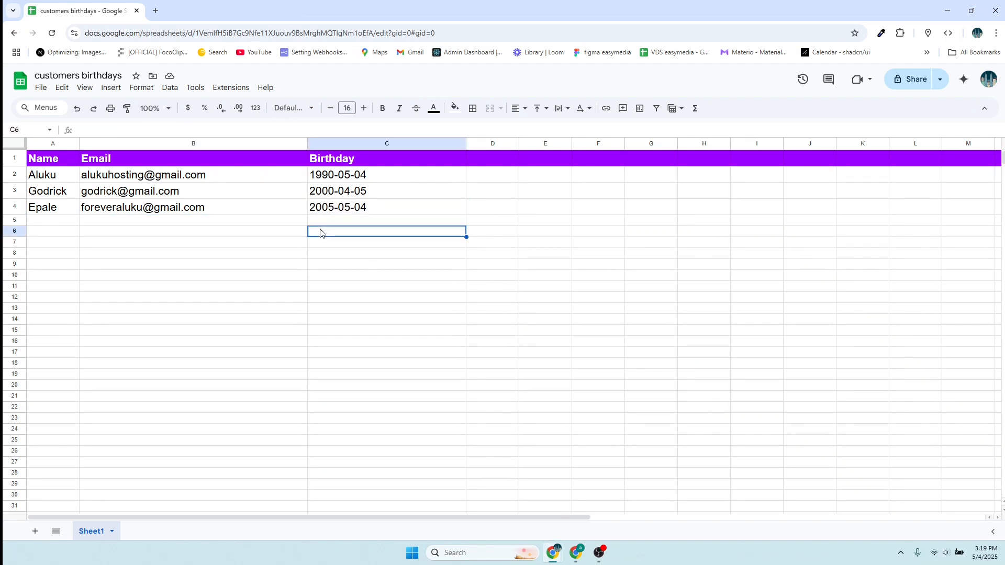
{"action": "double_click", "coordinate": [375, 208]}
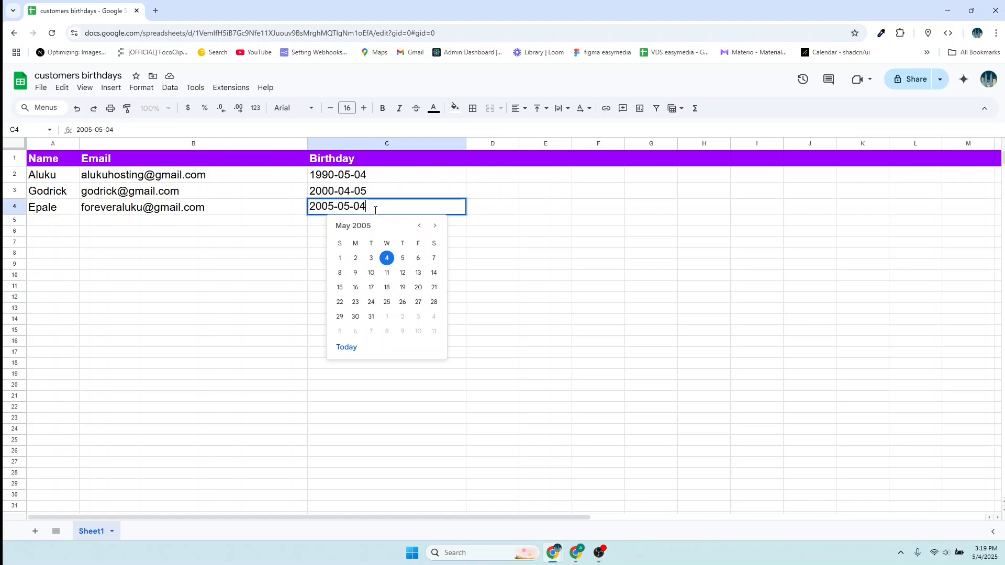
{"action": "triple_click", "coordinate": [375, 209]}
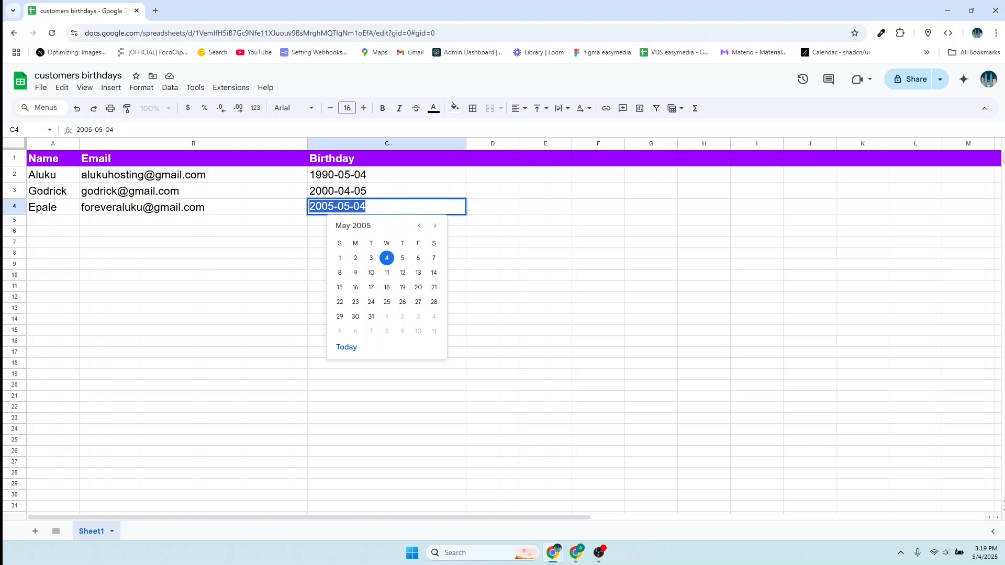
- Test the Code node and check its 3 items' isBirthday values: true, false, true
{"action": "key", "text": "alt+Tab"}
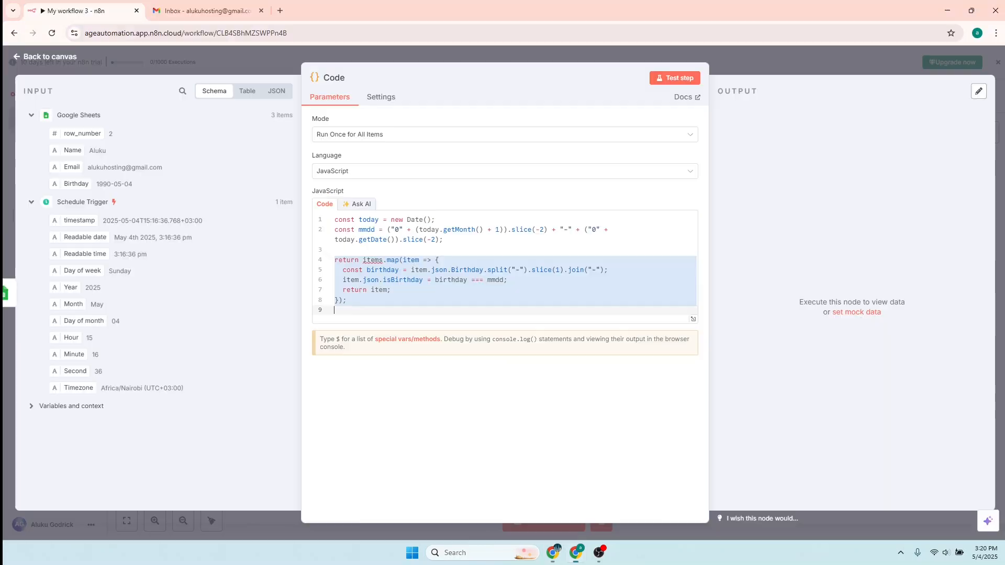
{"action": "left_click", "coordinate": [678, 80]}
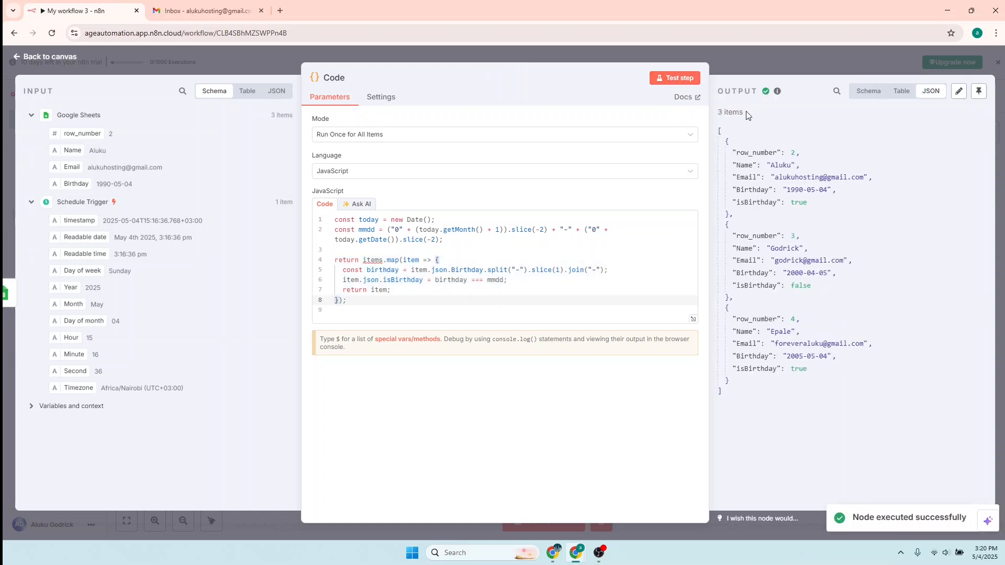
{"action": "left_click_drag", "start_coordinate": [747, 115], "coordinate": [719, 116]}
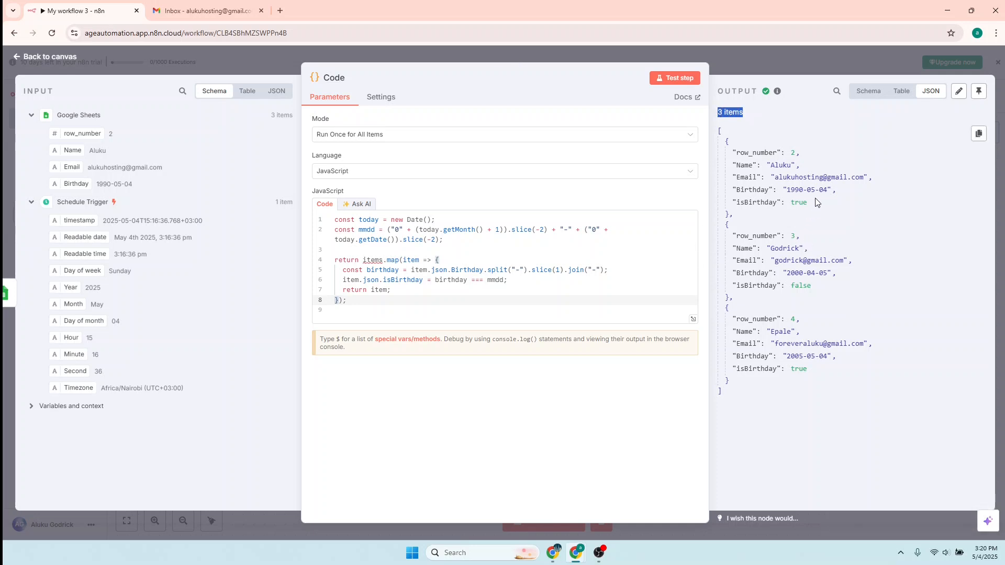
{"action": "double_click", "coordinate": [728, 214]}
{"action": "left_click_drag", "start_coordinate": [732, 203], "coordinate": [808, 203]}
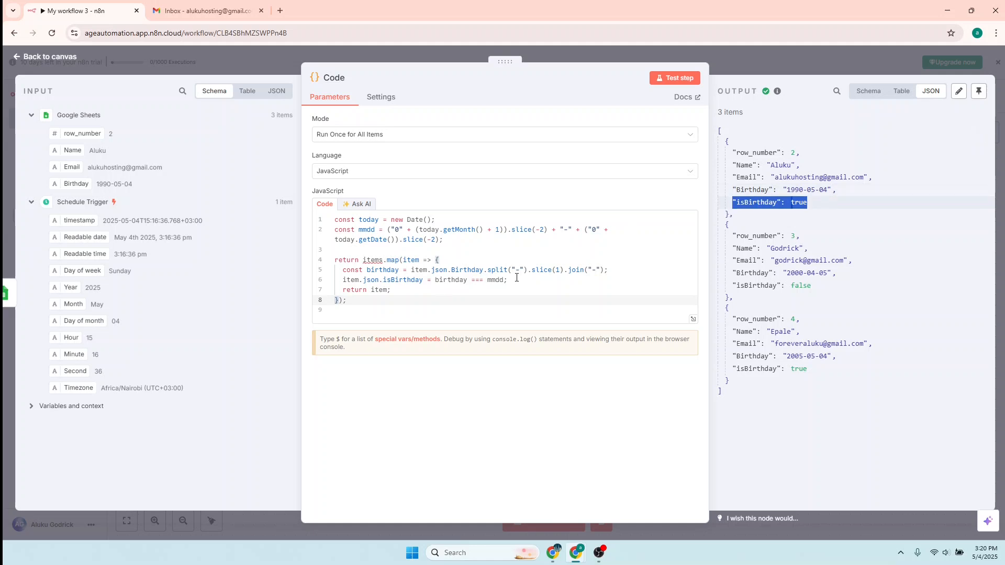
{"action": "left_click_drag", "start_coordinate": [517, 280], "coordinate": [342, 281]}
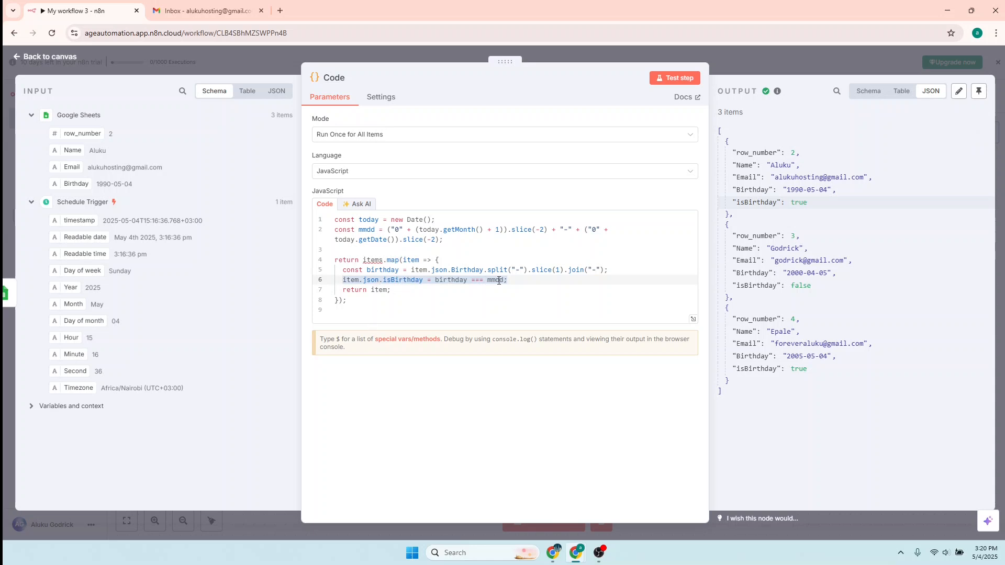
{"action": "left_click_drag", "start_coordinate": [520, 280], "coordinate": [343, 270]}
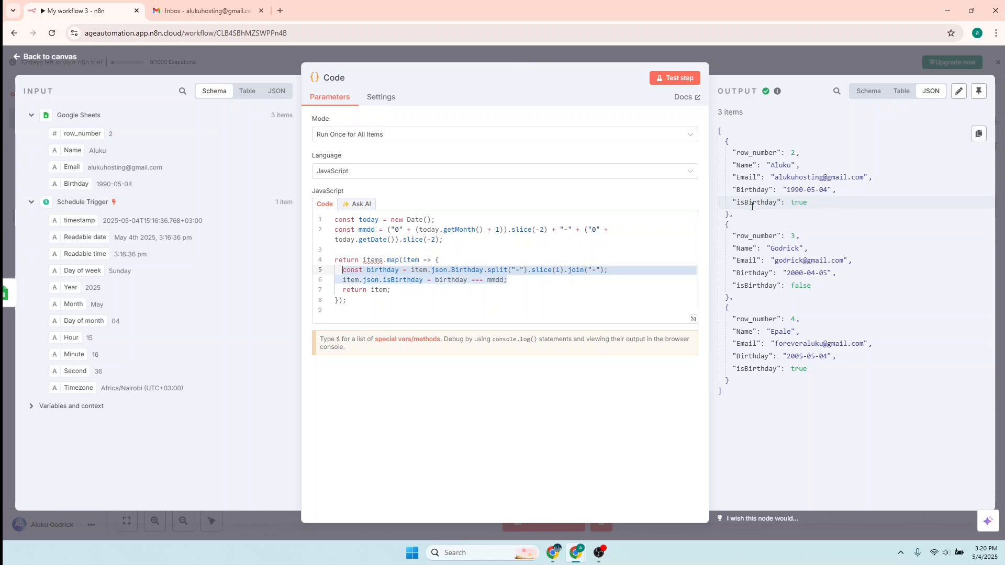
{"action": "left_click_drag", "start_coordinate": [807, 203], "coordinate": [733, 203]}
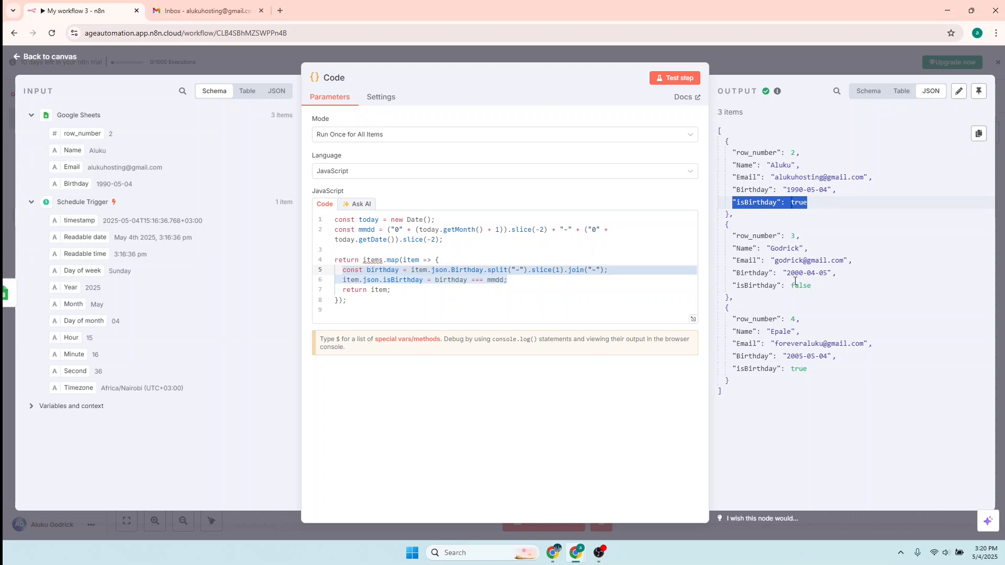
{"action": "left_click", "coordinate": [825, 288]}
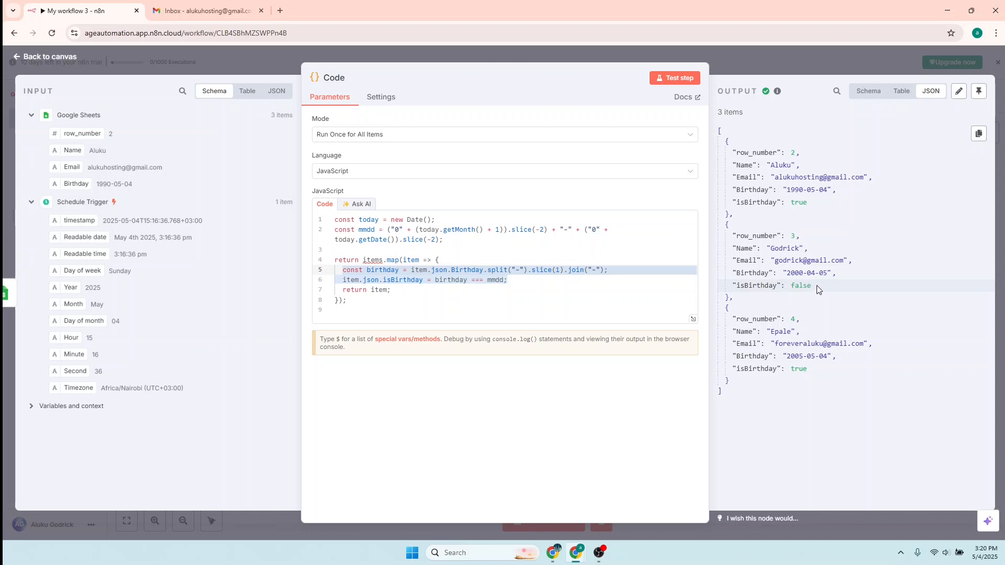
{"action": "double_click", "coordinate": [804, 287]}
- From the canvas, insert an If node after the Code node
{"action": "left_click", "coordinate": [32, 56]}
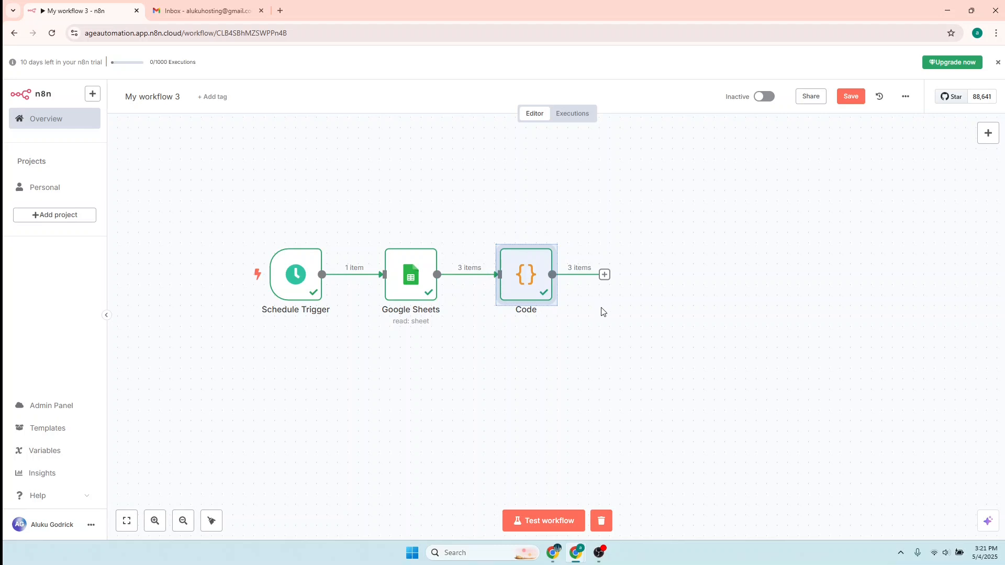
{"action": "left_click", "coordinate": [604, 275]}
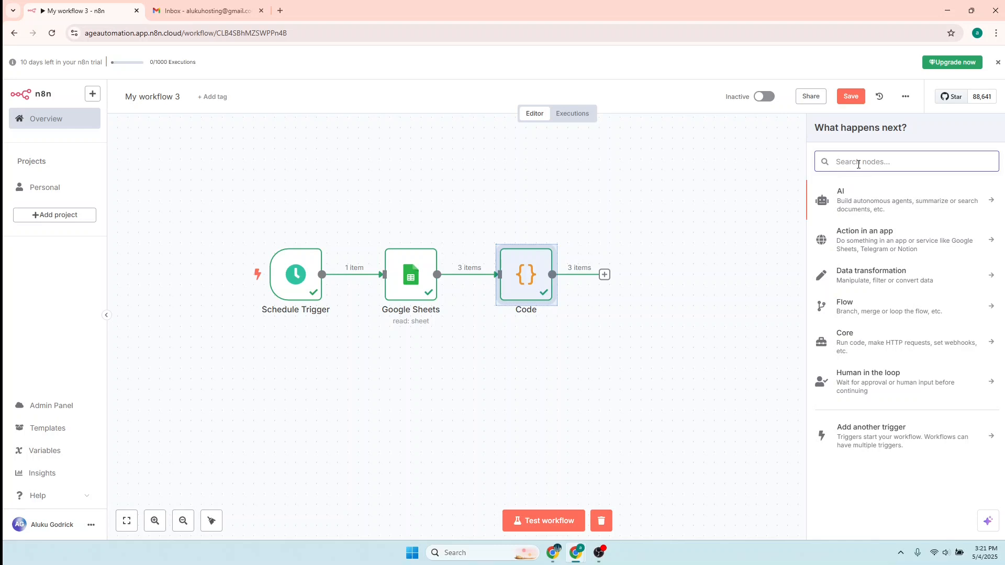
{"action": "type", "text": "i"}
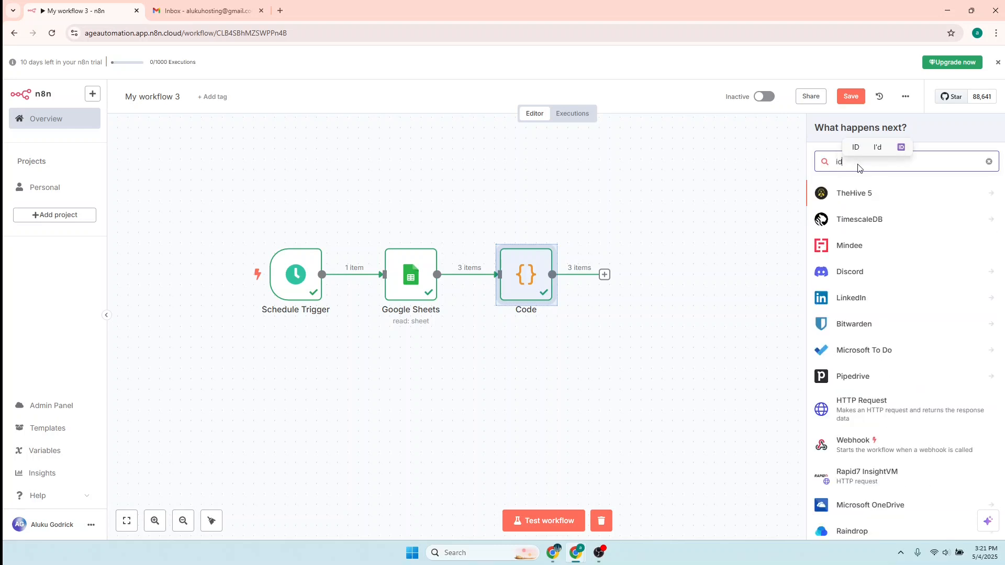
{"action": "type", "text": "f"}
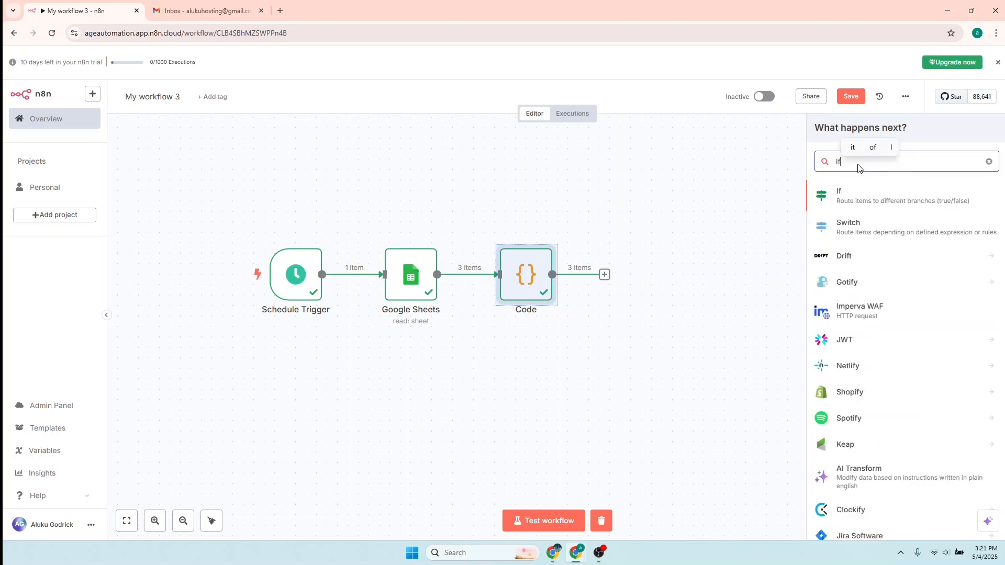
{"action": "left_click", "coordinate": [849, 198]}
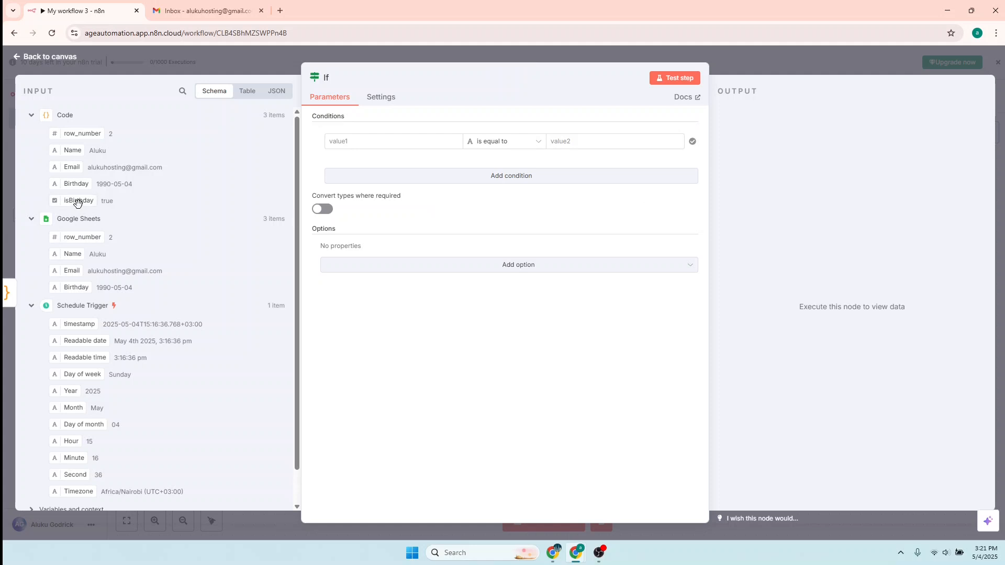
- Set the If condition to {{ $json.isBirthday }} is true and test it: 2 True, 1 False
{"action": "left_click", "coordinate": [372, 145]}
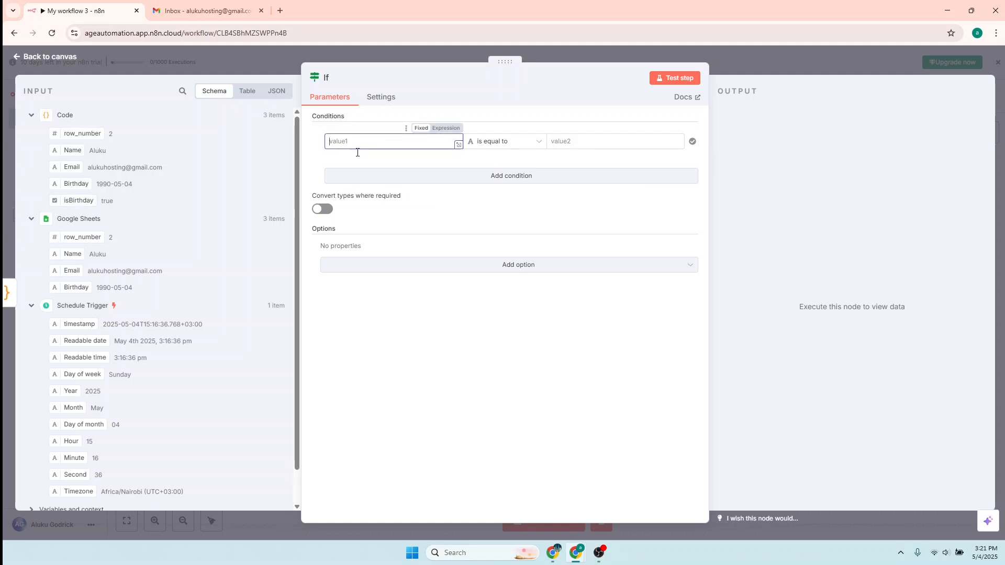
{"action": "left_click_drag", "start_coordinate": [65, 199], "coordinate": [358, 154]}
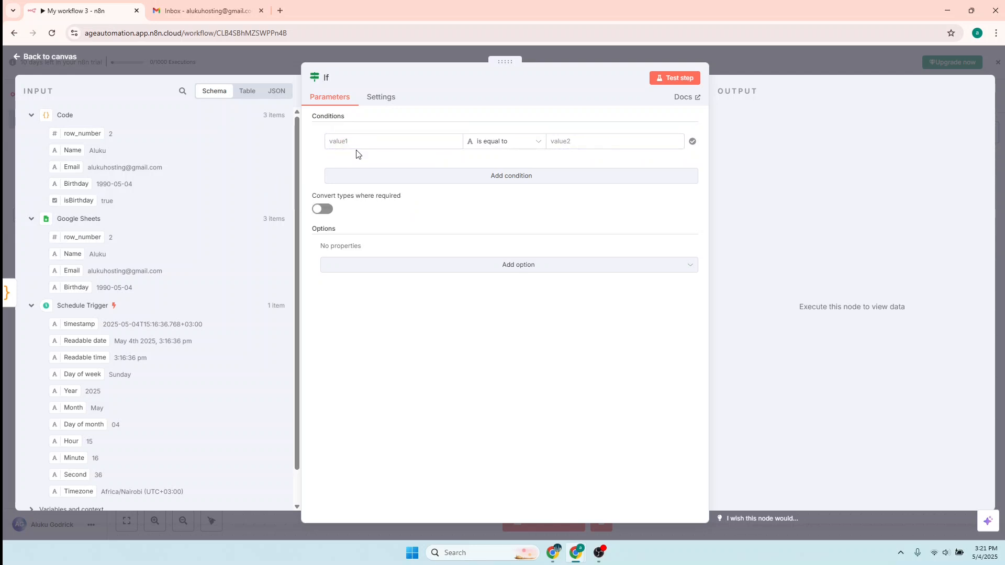
{"action": "left_click", "coordinate": [359, 140]}
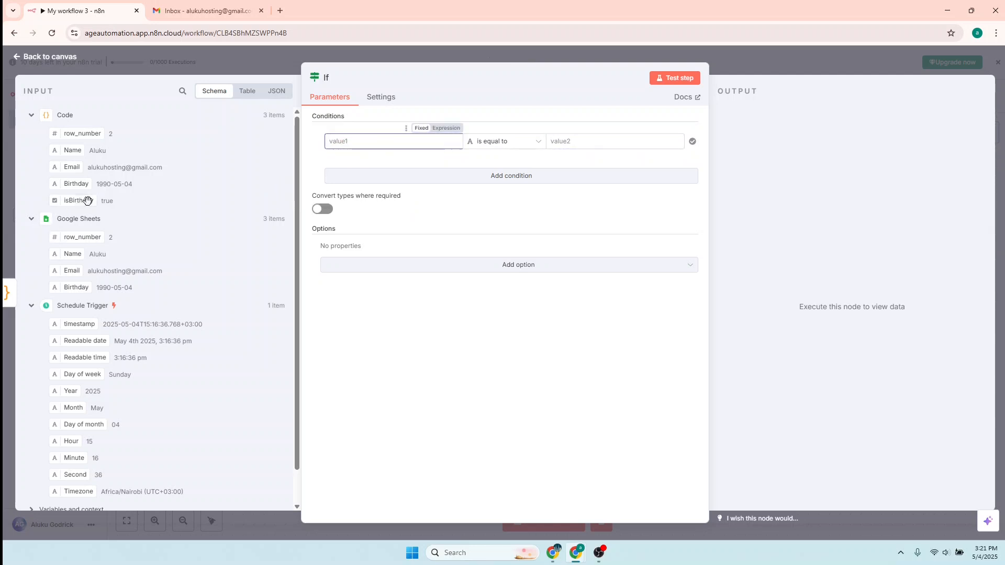
{"action": "left_click_drag", "start_coordinate": [87, 201], "coordinate": [352, 148]}
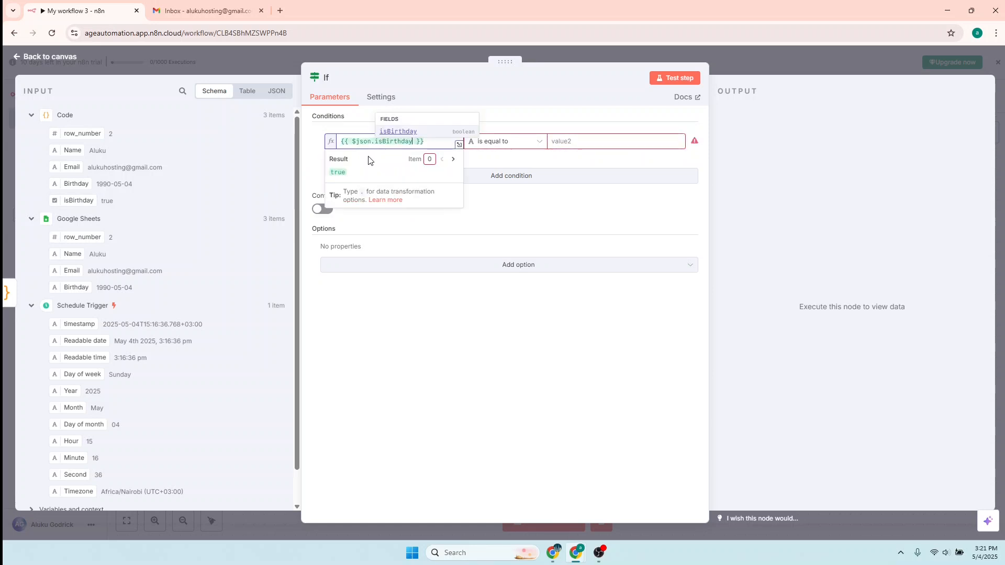
{"action": "left_click", "coordinate": [486, 163]}
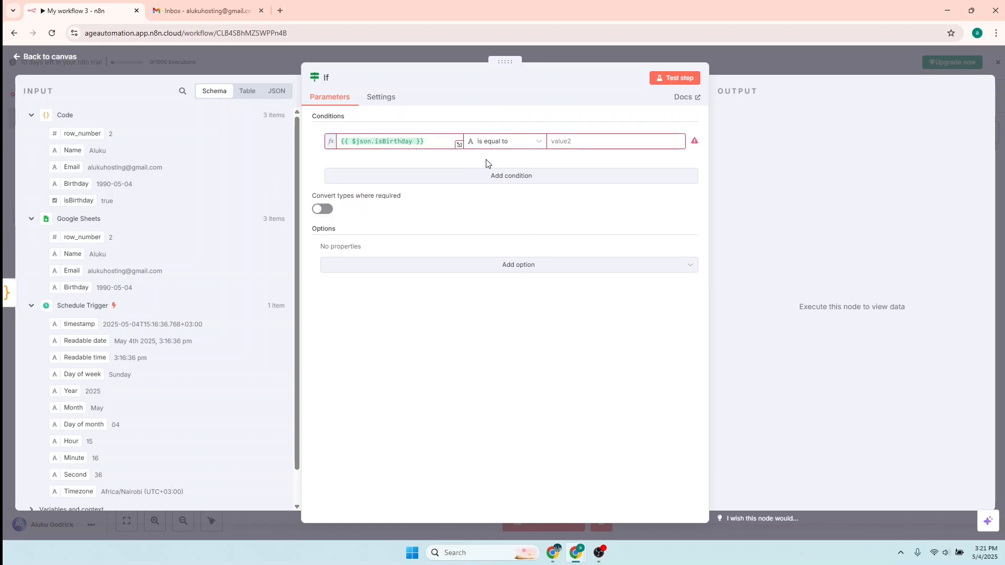
{"action": "left_click", "coordinate": [540, 142]}
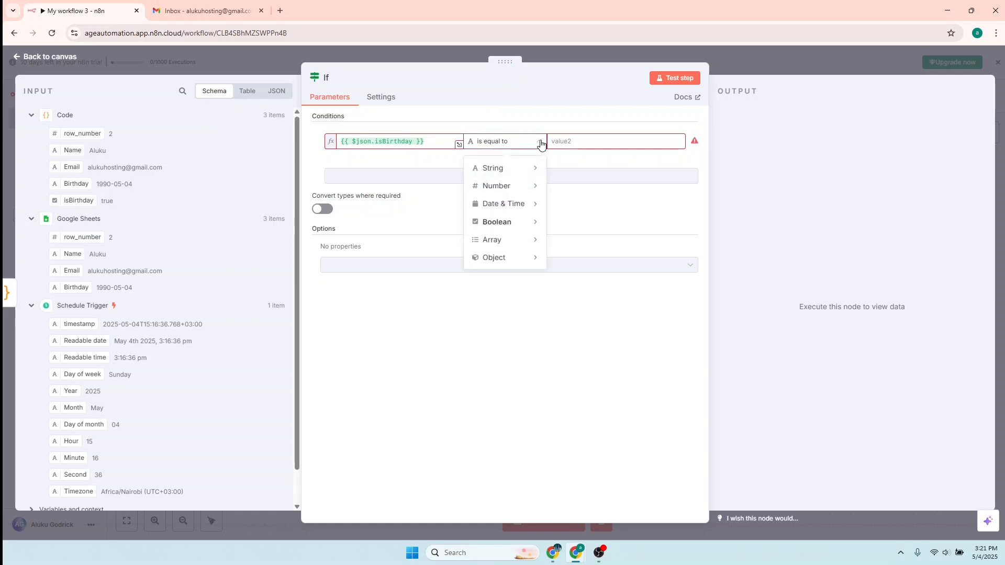
{"action": "mouse_move", "coordinate": [492, 169]}
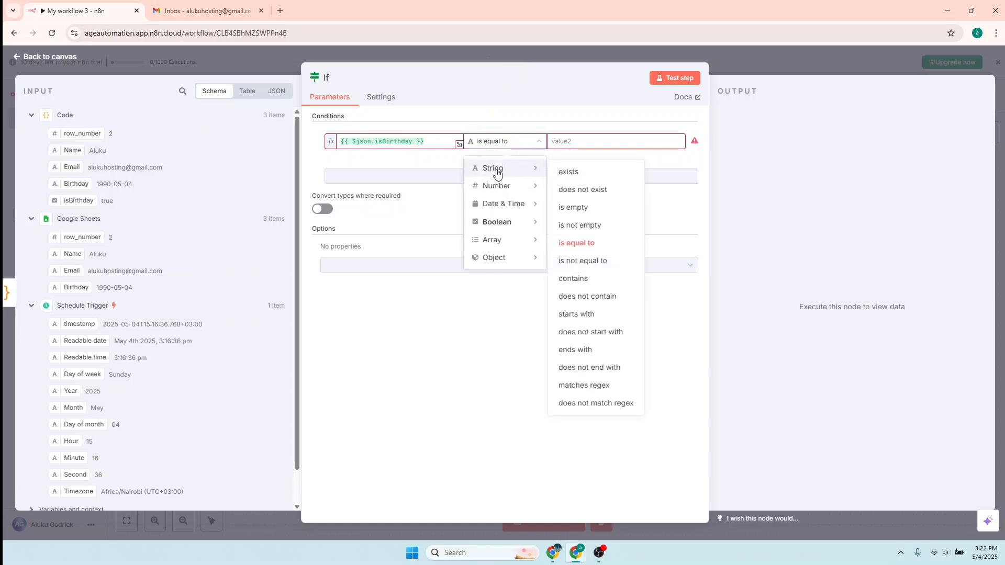
{"action": "mouse_move", "coordinate": [487, 225]}
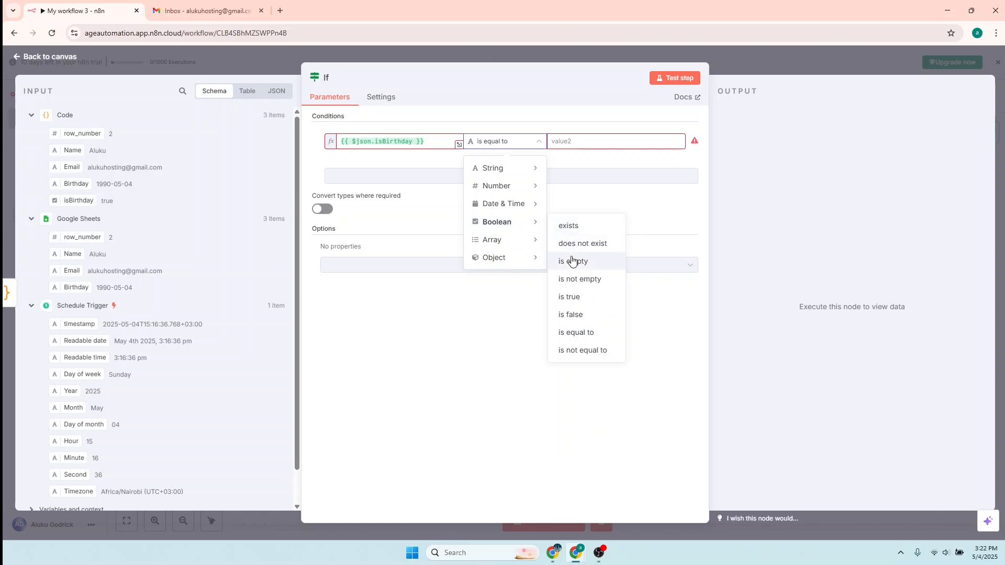
{"action": "left_click", "coordinate": [576, 303]}
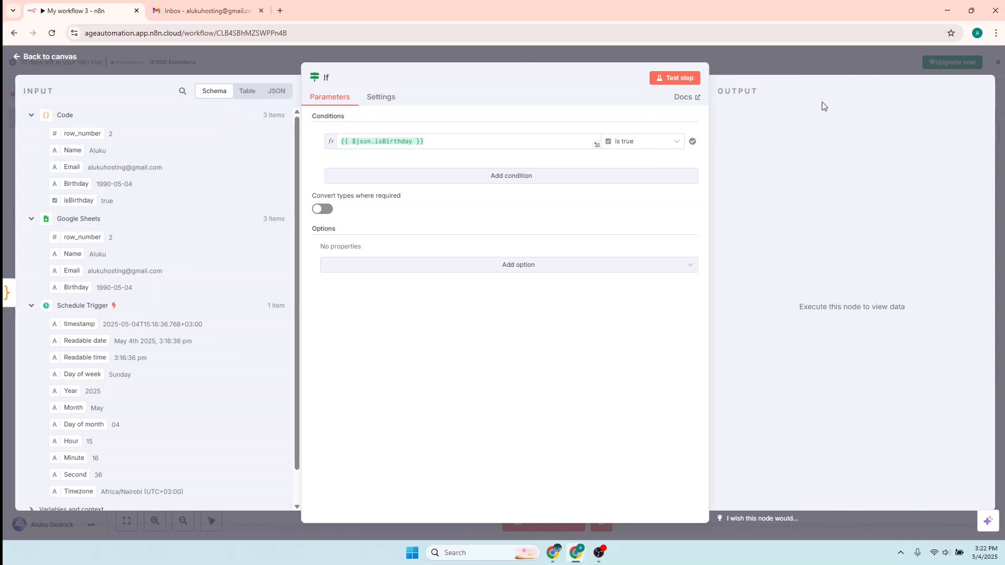
{"action": "left_click", "coordinate": [679, 79]}
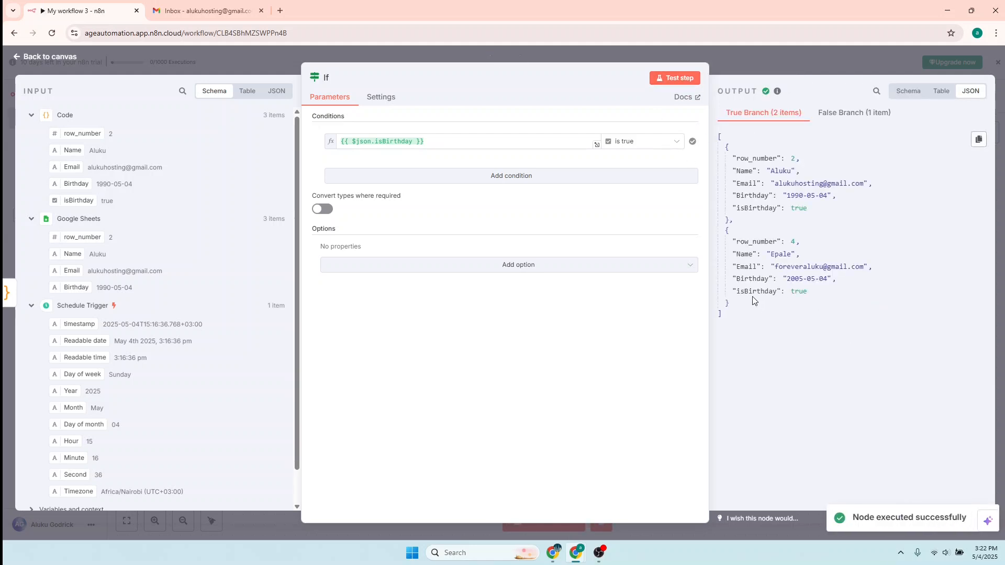
{"action": "double_click", "coordinate": [799, 208]}
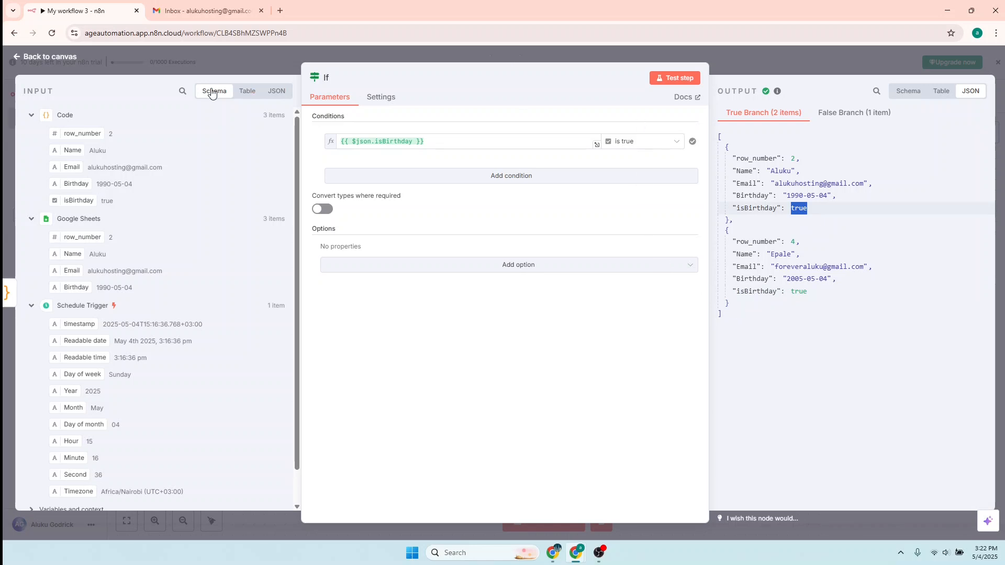
- Leave the If settings for the full workflow canvas, then switch to the customers birthdays sheet
{"action": "left_click", "coordinate": [37, 61]}
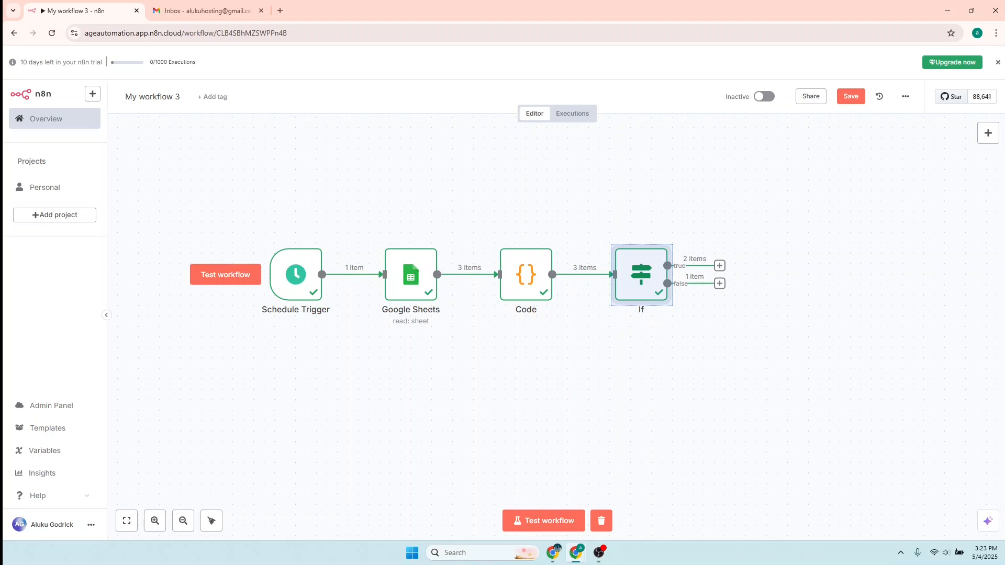
{"action": "key", "text": "alt+Tab"}
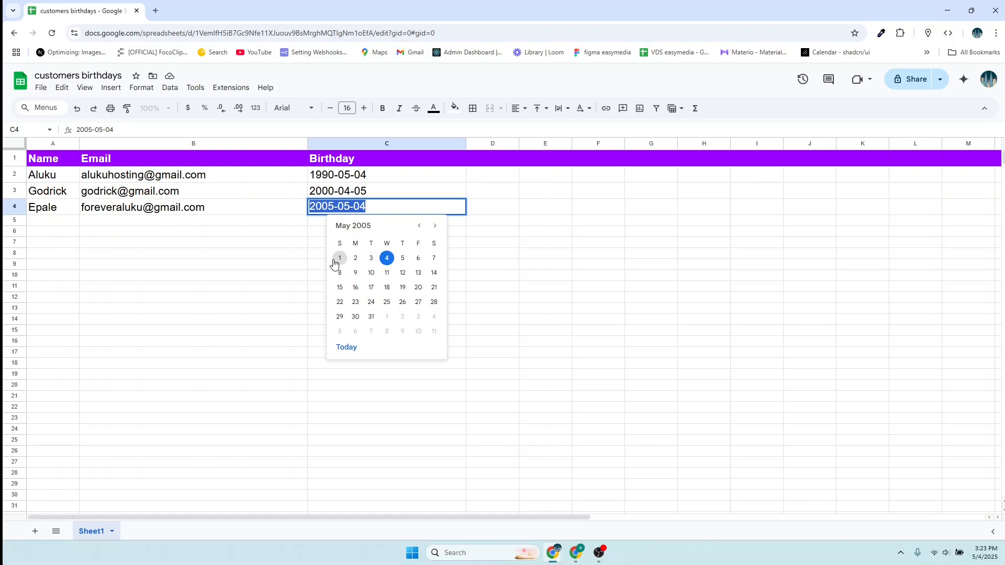
{"action": "left_click", "coordinate": [378, 206]}
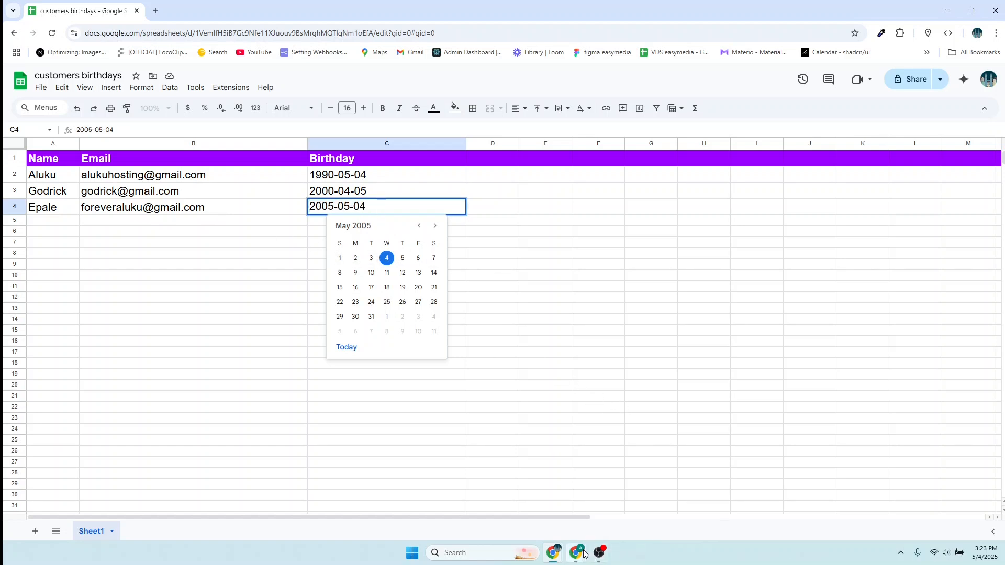
- Add a Gmail 'Send a message' node on the If node's true output
{"action": "mouse_move", "coordinate": [585, 554]}
{"action": "key", "text": "alt+Tab"}
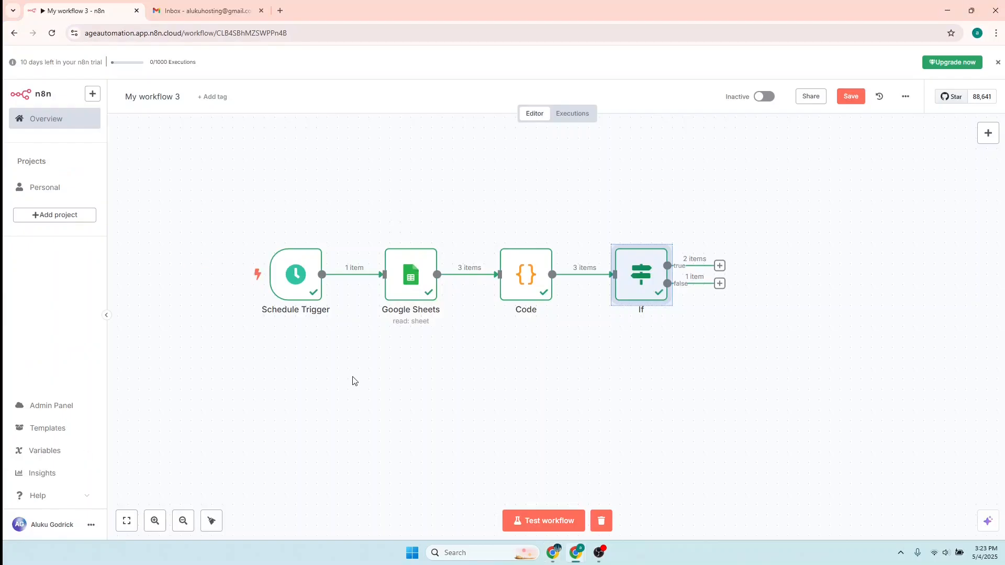
{"action": "left_click", "coordinate": [720, 266]}
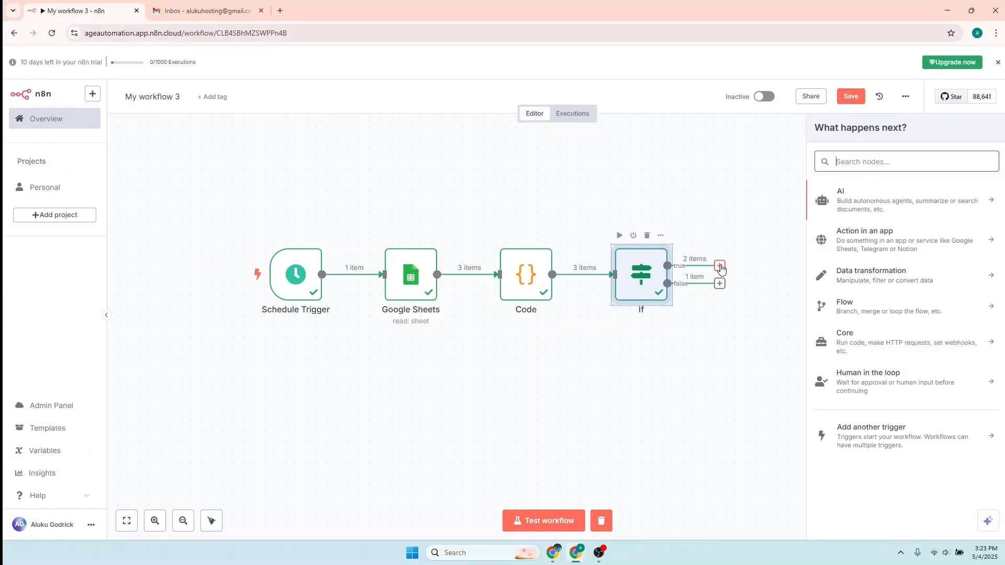
{"action": "type", "text": "gmail"}
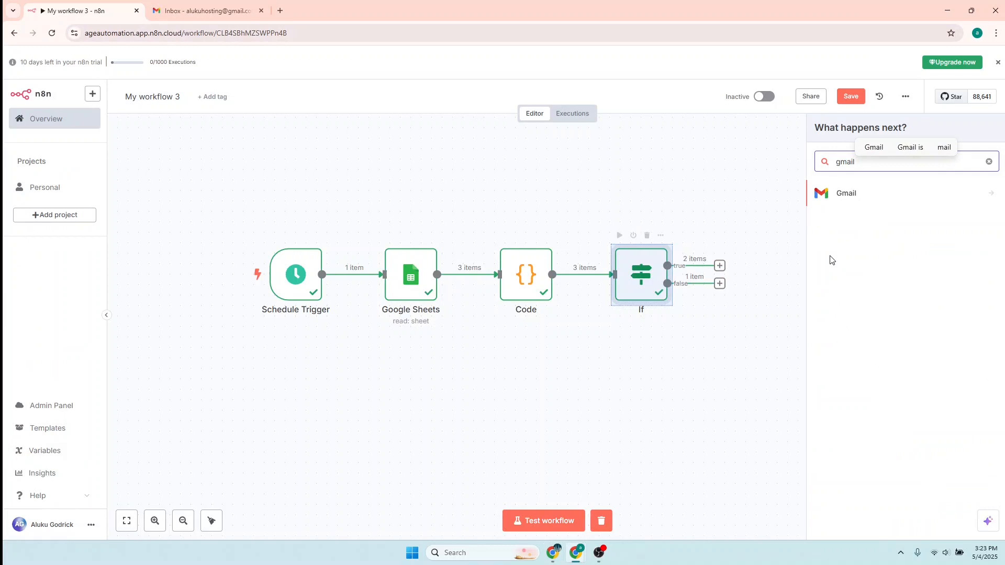
{"action": "left_click", "coordinate": [841, 197]}
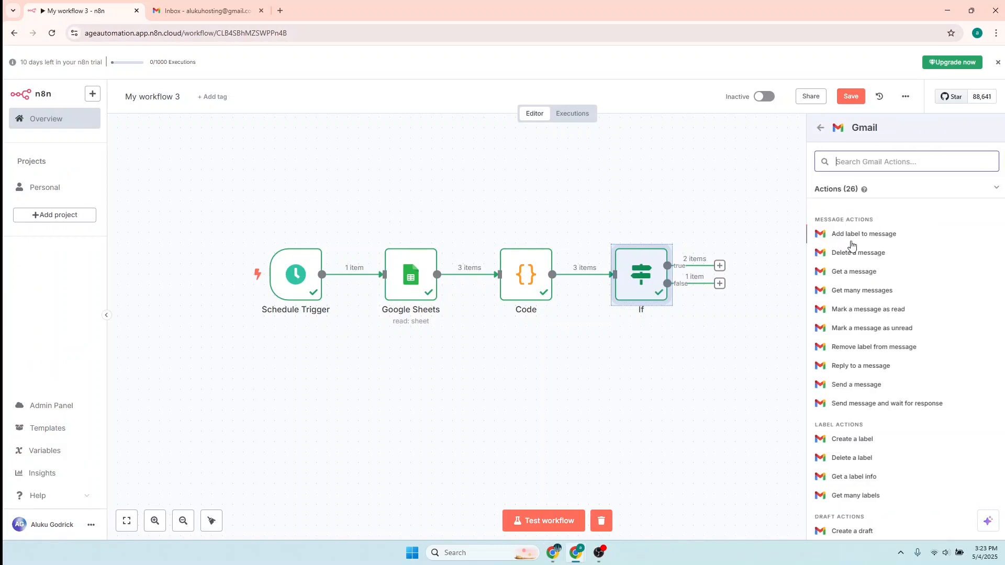
{"action": "left_click", "coordinate": [855, 386]}
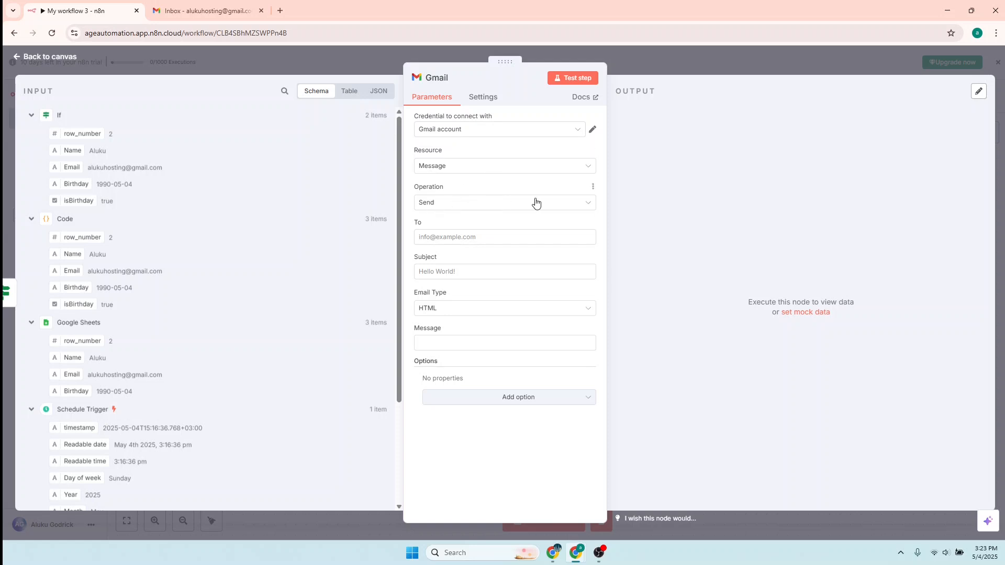
- Set the Gmail To field to the expression {{ $json.Email }}
{"action": "left_click", "coordinate": [442, 238]}
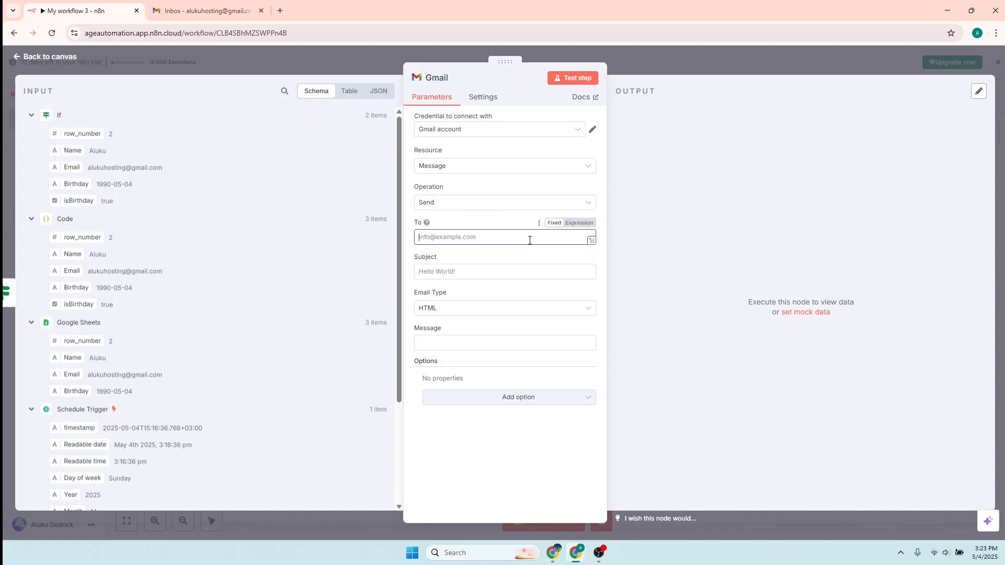
{"action": "left_click", "coordinate": [579, 223]}
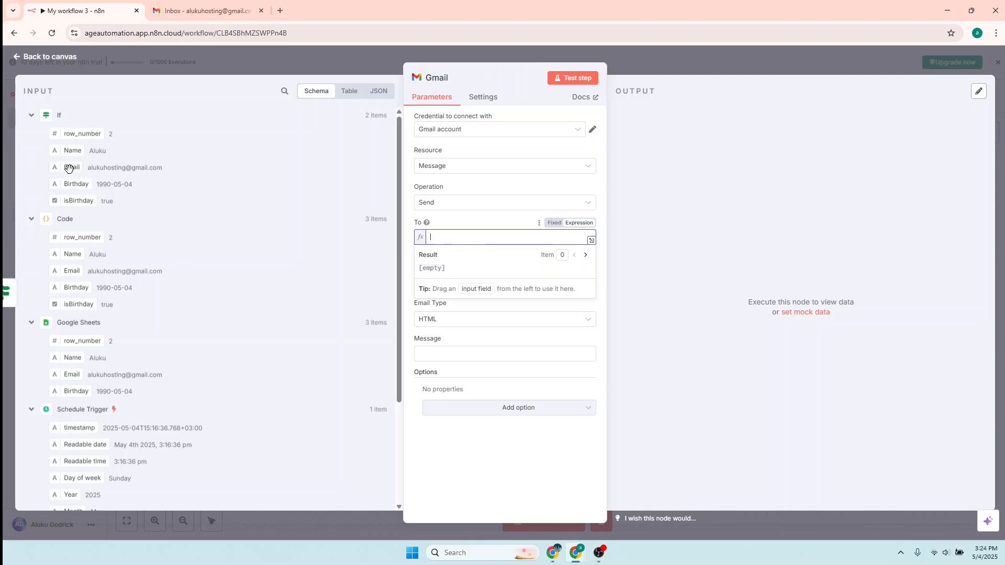
{"action": "left_click_drag", "start_coordinate": [68, 167], "coordinate": [449, 241]}
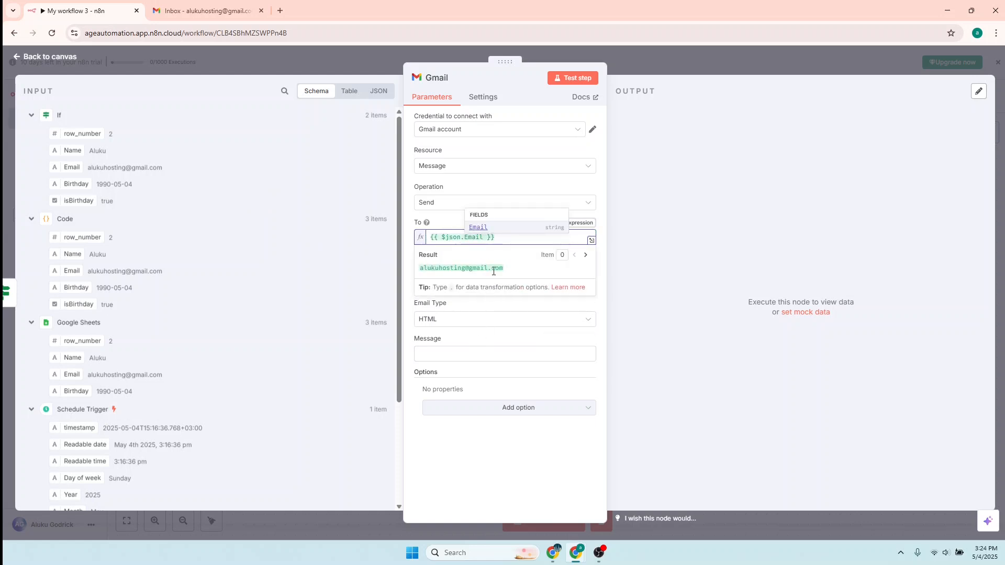
{"action": "left_click", "coordinate": [458, 341]}
{"action": "left_click", "coordinate": [439, 278]}
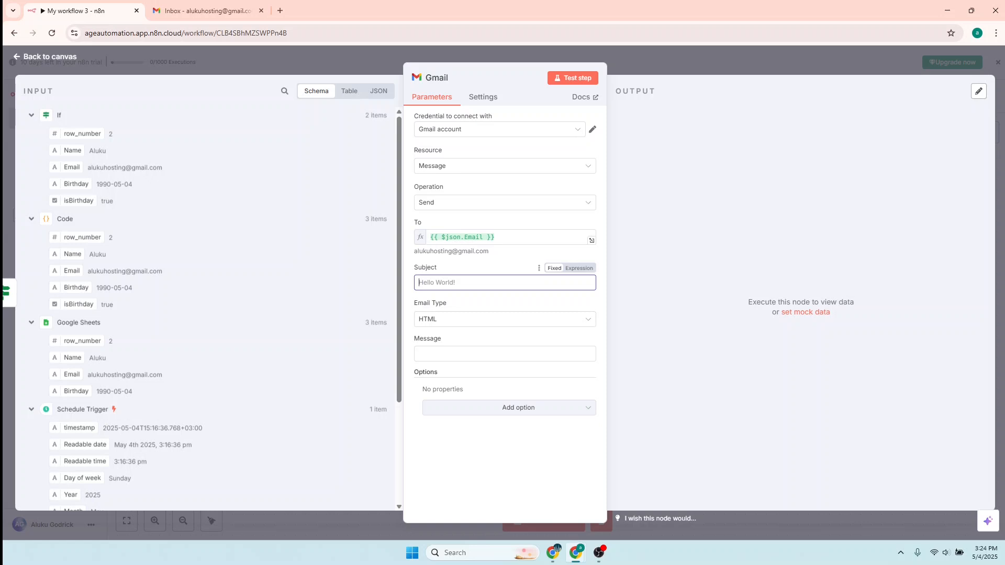
- Set the Gmail subject to 'Happy Birthday, {{ $json.Name }}' using the Name field
{"action": "key", "text": "alt+Tab"}
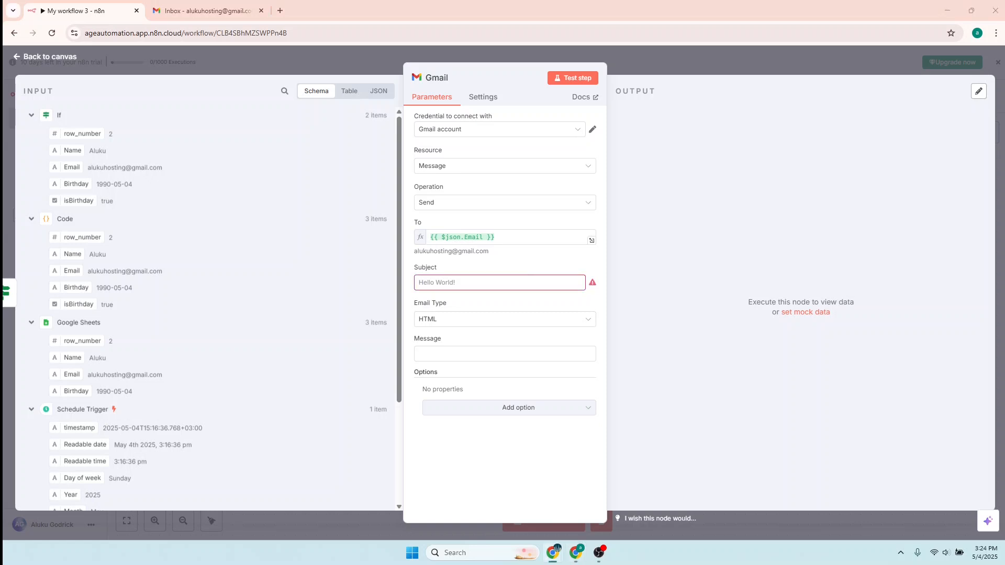
{"action": "left_click", "coordinate": [434, 284]}
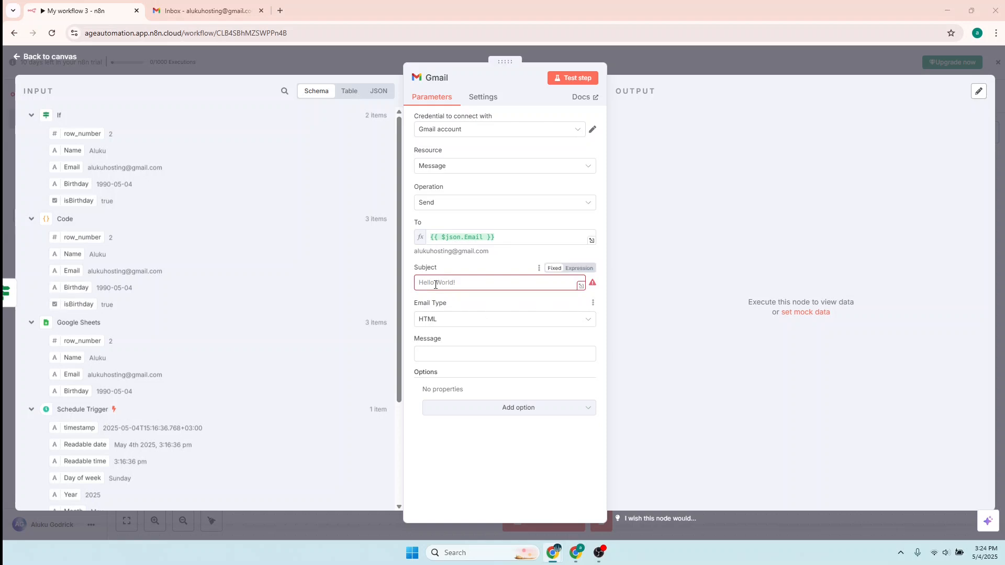
{"action": "type", "text": "Happy Birthday, {{ $json.Name }}!"}
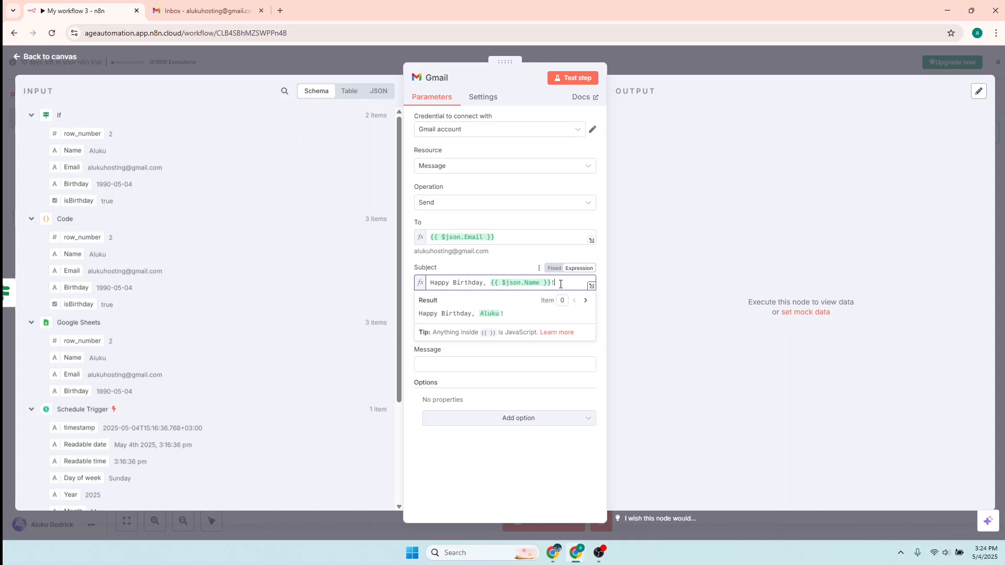
{"action": "left_click_drag", "start_coordinate": [563, 285], "coordinate": [493, 286]}
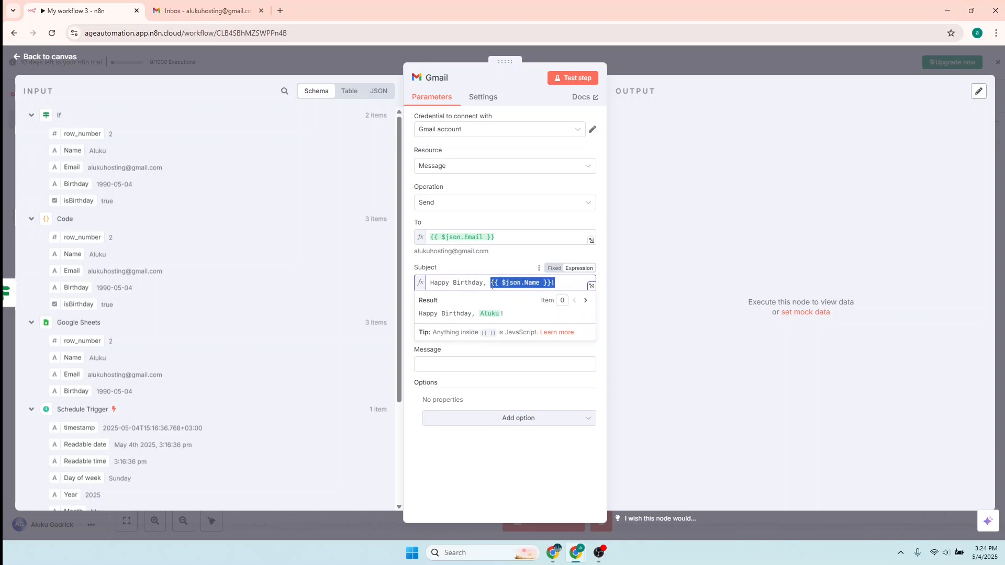
{"action": "key", "text": "BackSpace"}
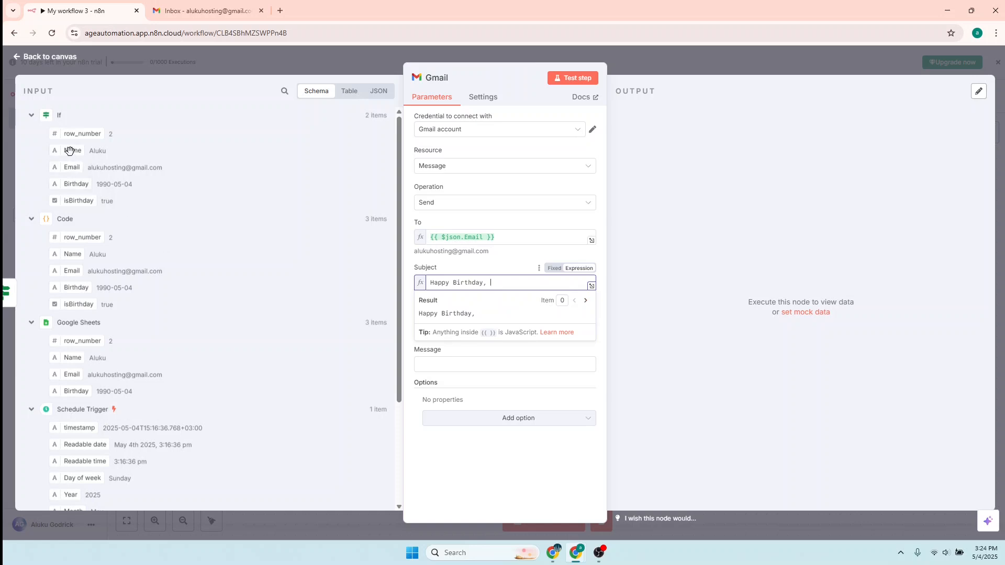
{"action": "left_click_drag", "start_coordinate": [70, 151], "coordinate": [495, 283]}
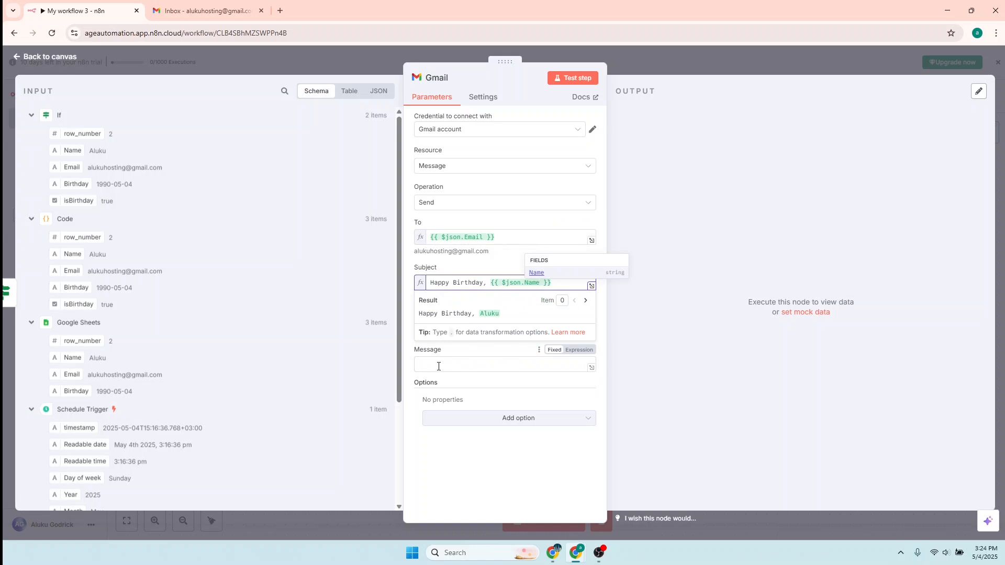
{"action": "left_click", "coordinate": [459, 364]}
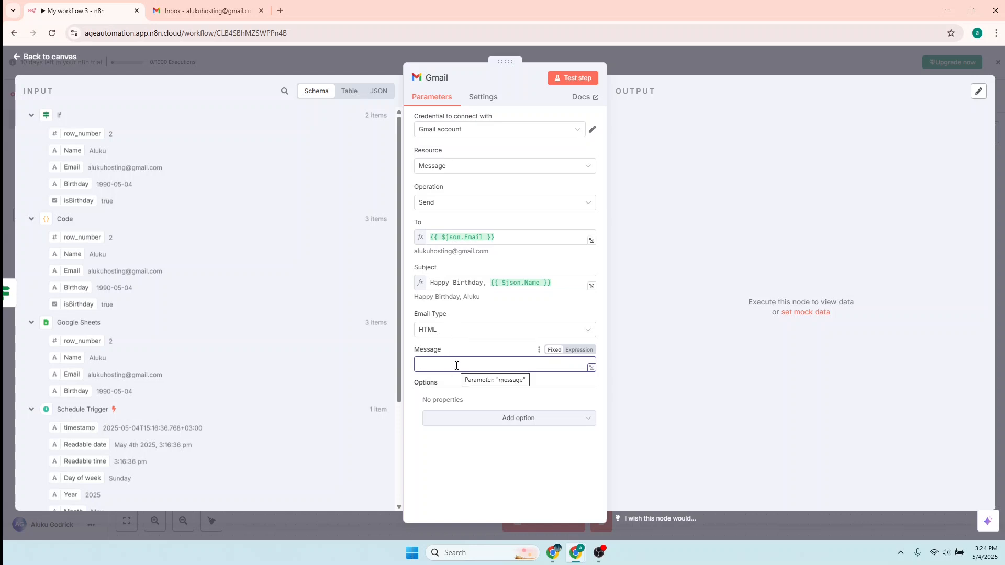
- Keep HTML as the email format and paste the HTML birthday message into the Message field
{"action": "left_click", "coordinate": [455, 331]}
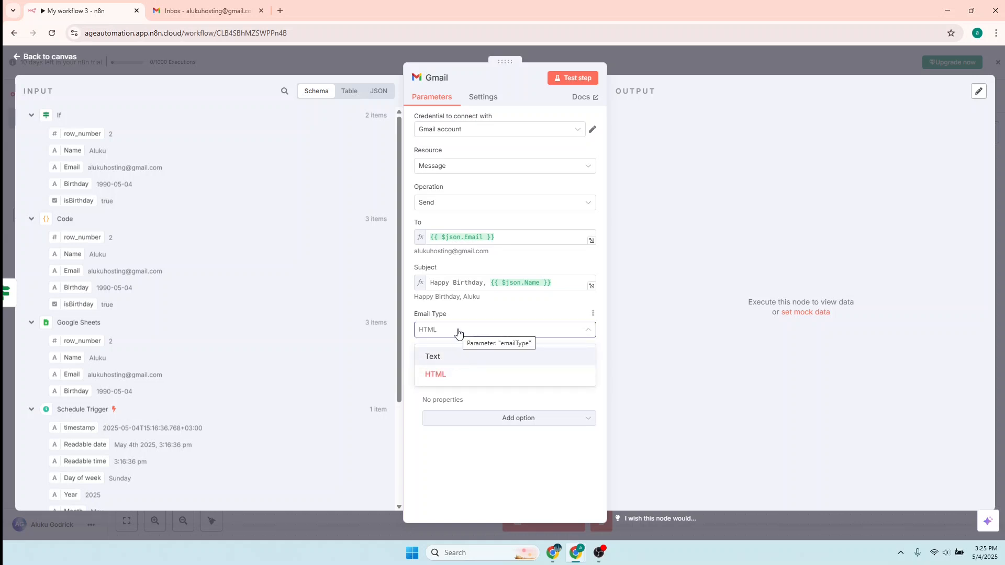
{"action": "left_click", "coordinate": [458, 331]}
{"action": "left_click", "coordinate": [440, 365]}
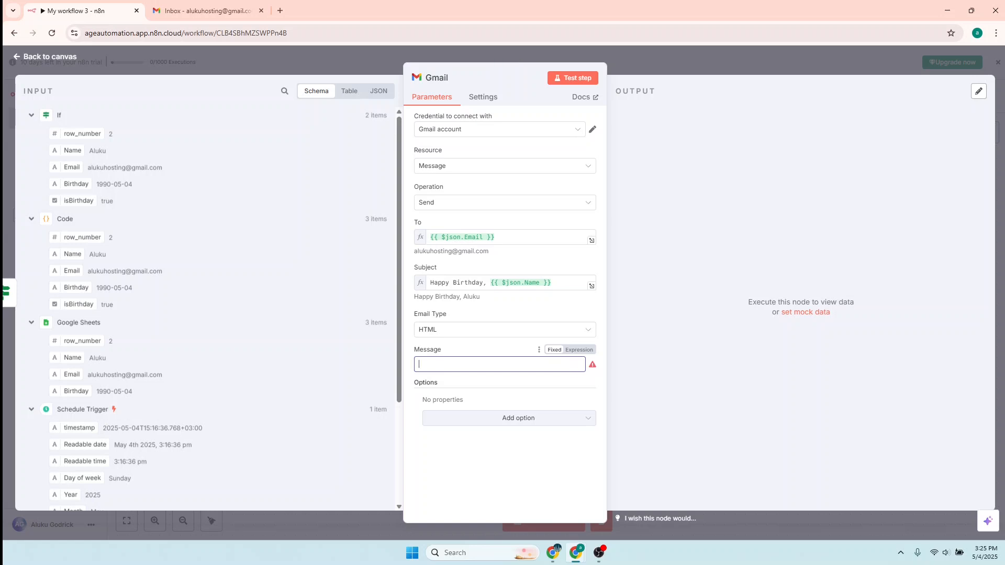
{"action": "key", "text": "alt+Tab"}
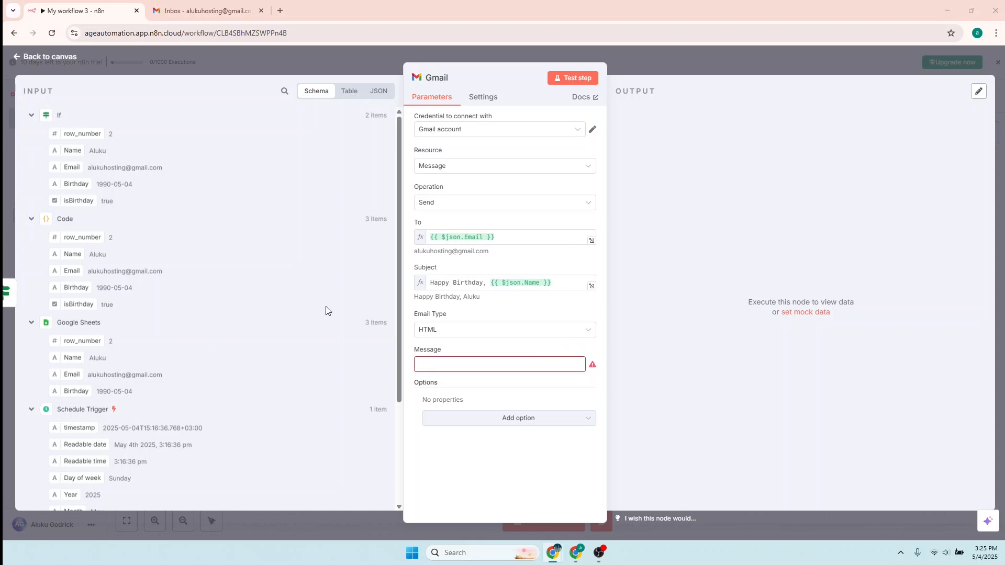
{"action": "left_click", "coordinate": [436, 367]}
{"action": "type", "text": "<p>Dear {{ $json.Name }},</p>  <p>Wishing you a wonderful birthday filled with joy and success!</p>  <p>Warm regards,<br>[Your Name or Company Name]</p>"}
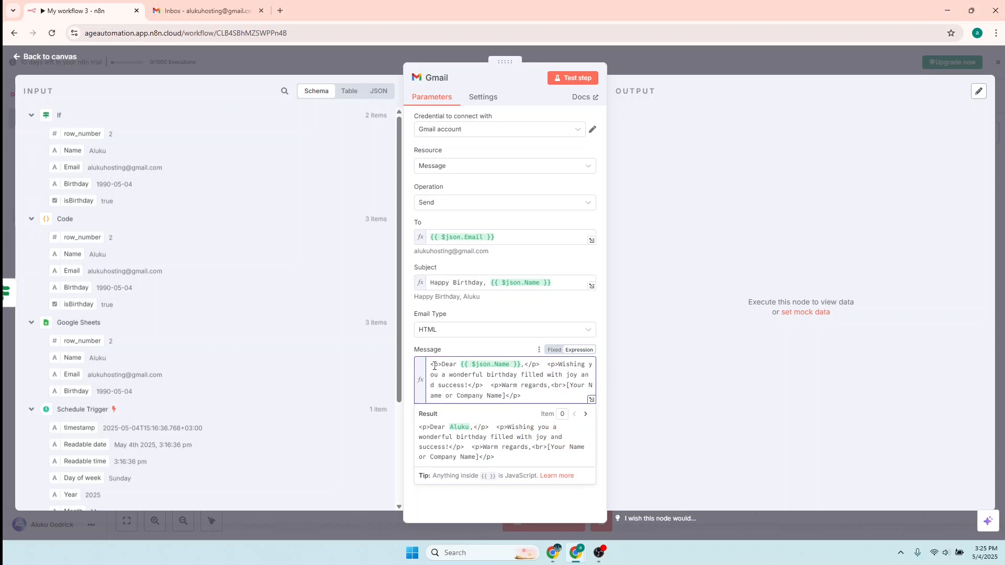
- Put the wishing paragraph, Warm regards paragraph and name placeholder each on their own line
{"action": "left_click", "coordinate": [547, 365]}
{"action": "key", "text": "Return"}
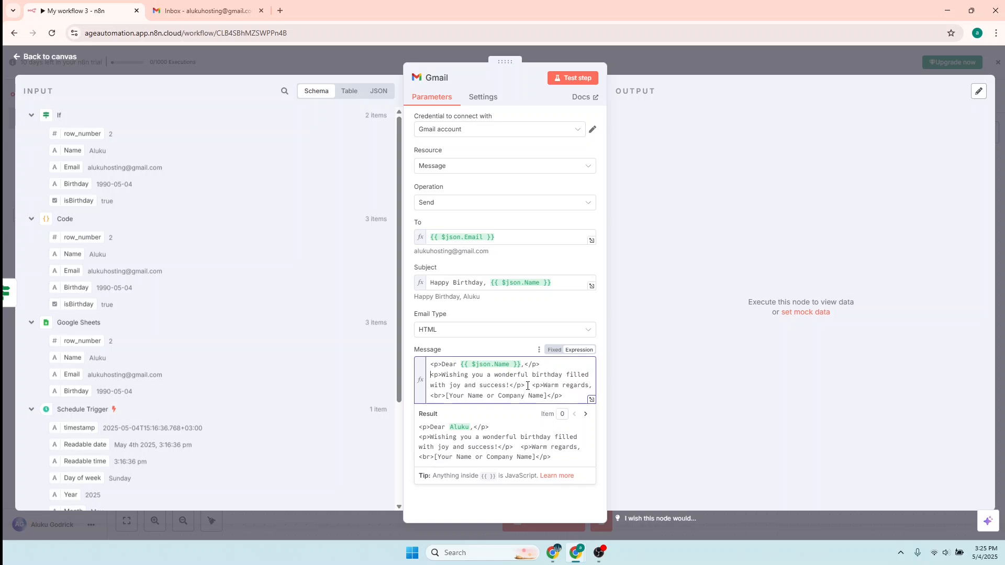
{"action": "key", "text": "Return"}
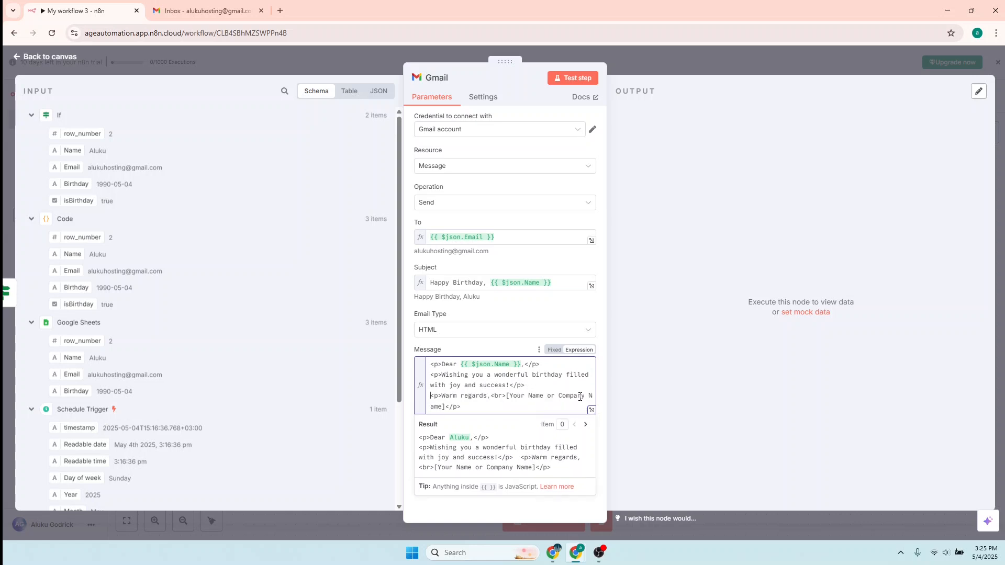
{"action": "left_click", "coordinate": [507, 396]}
{"action": "key", "text": "Return"}
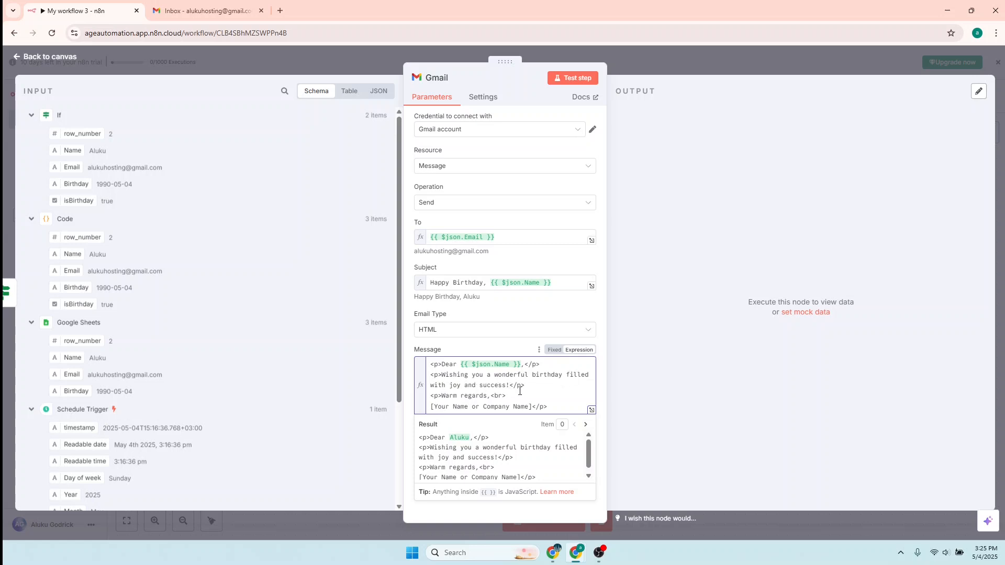
- Replace [Your Name or Company Name] with 'Ageautomation' and test the Gmail step
{"action": "left_click", "coordinate": [532, 386]}
{"action": "left_click_drag", "start_coordinate": [531, 407], "coordinate": [424, 409]}
{"action": "key", "text": "BackSpace"}
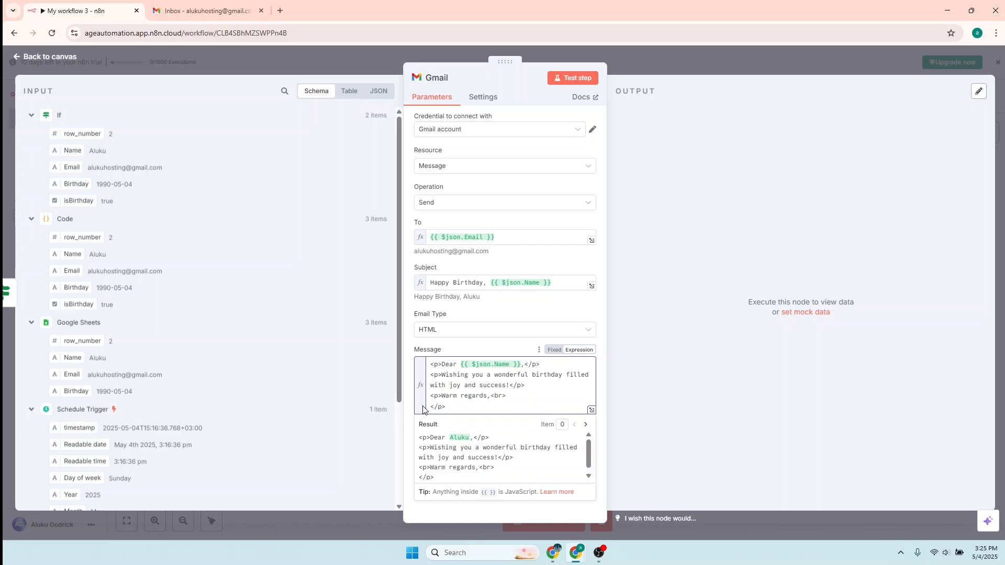
{"action": "type", "text": "Ageau"}
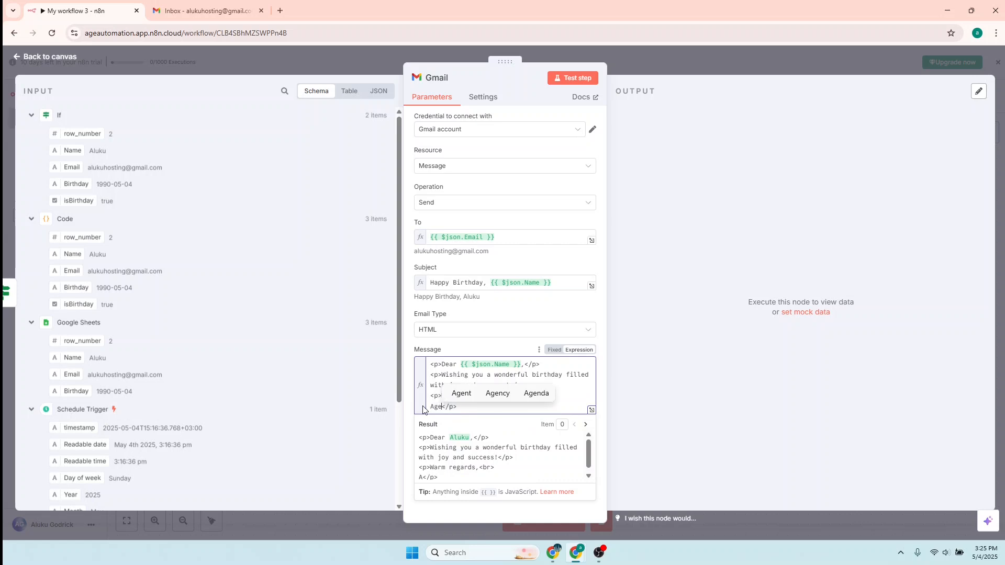
{"action": "type", "text": "tomatio"}
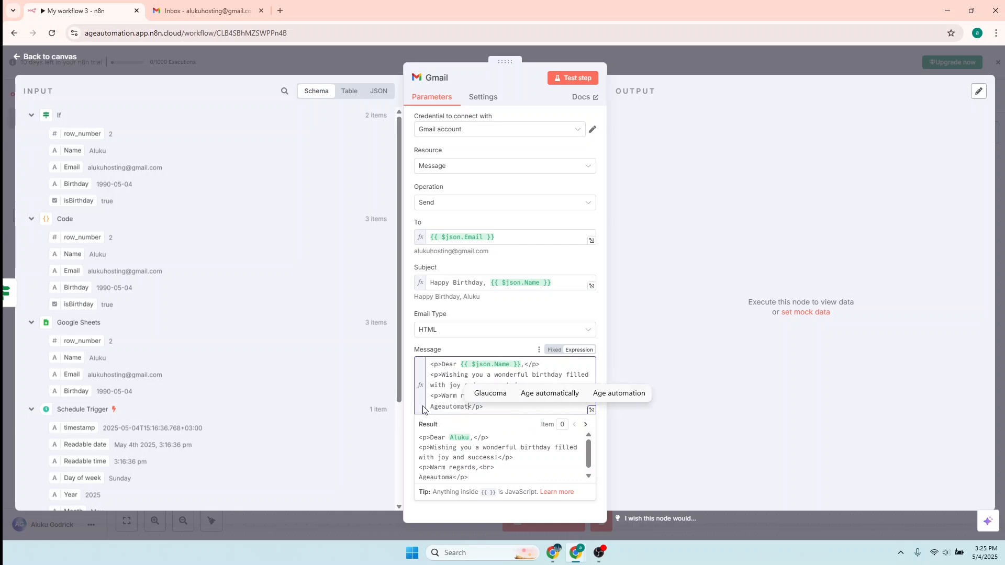
{"action": "type", "text": "n"}
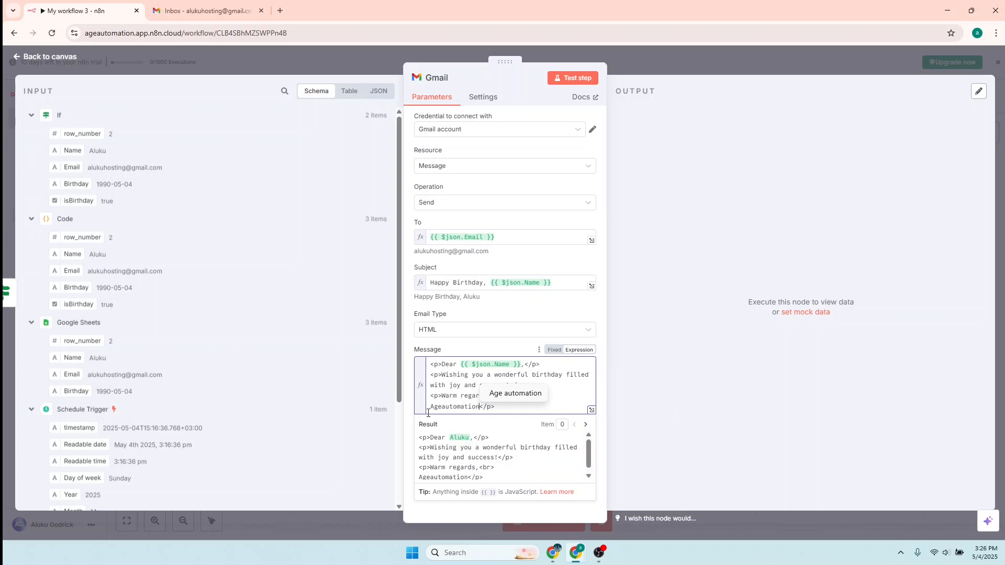
{"action": "scroll", "coordinate": [465, 434], "scroll_direction": "down", "scroll_amount": 1}
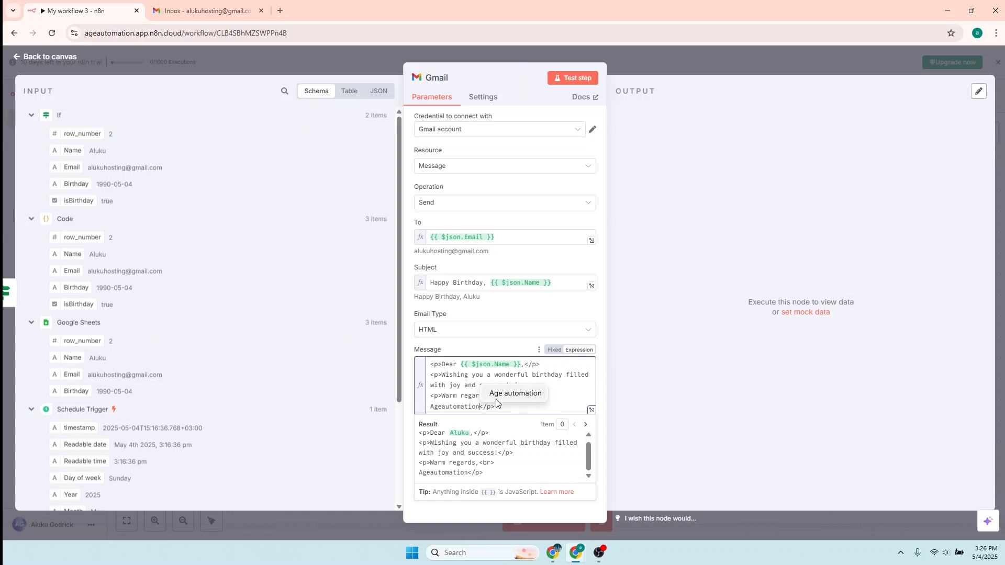
{"action": "left_click", "coordinate": [561, 80]}
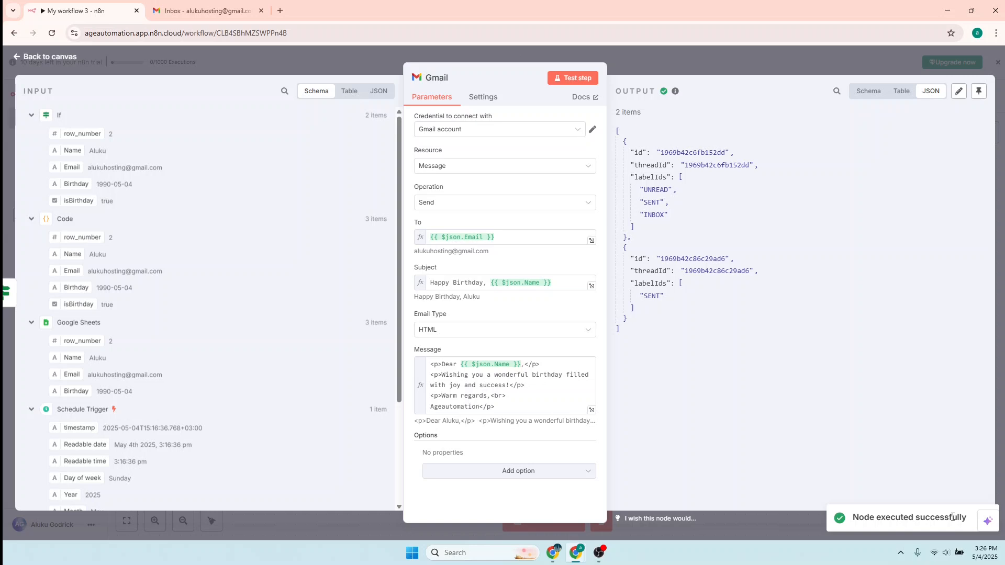
- Return to the workflow canvas, where Gmail shows 2 items, and nudge the Gmail node right
{"action": "left_click", "coordinate": [30, 57]}
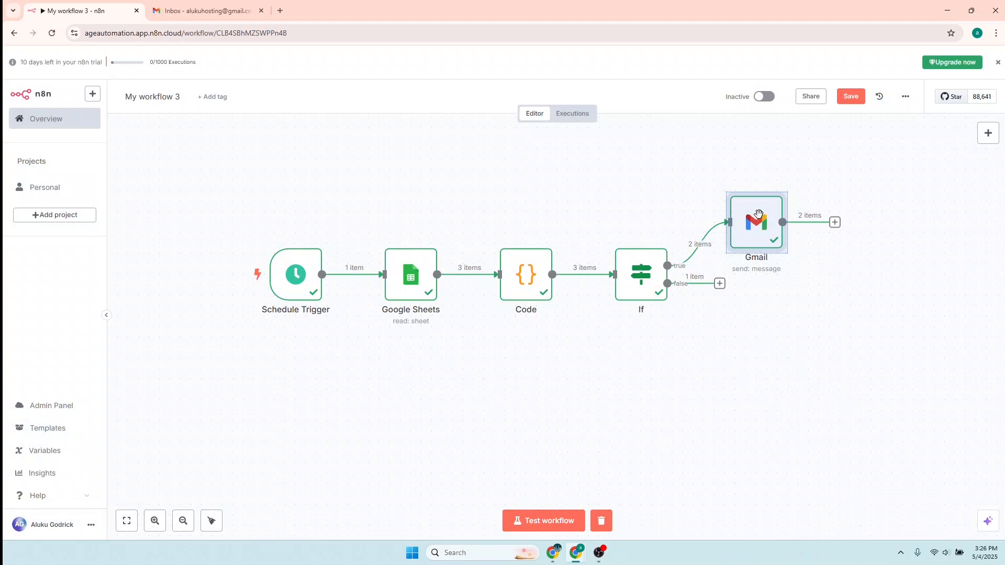
{"action": "left_click_drag", "start_coordinate": [758, 215], "coordinate": [778, 217]}
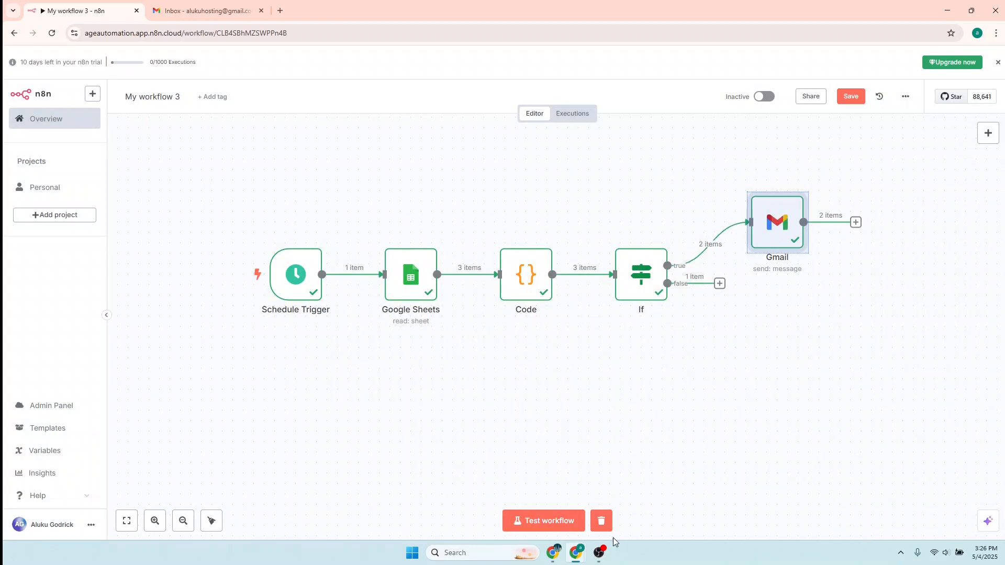
{"action": "mouse_move", "coordinate": [579, 556]}
- Reload the first Gmail inbox and open the new Happy Birthday email signed Ageautomation
{"action": "left_click", "coordinate": [214, 14]}
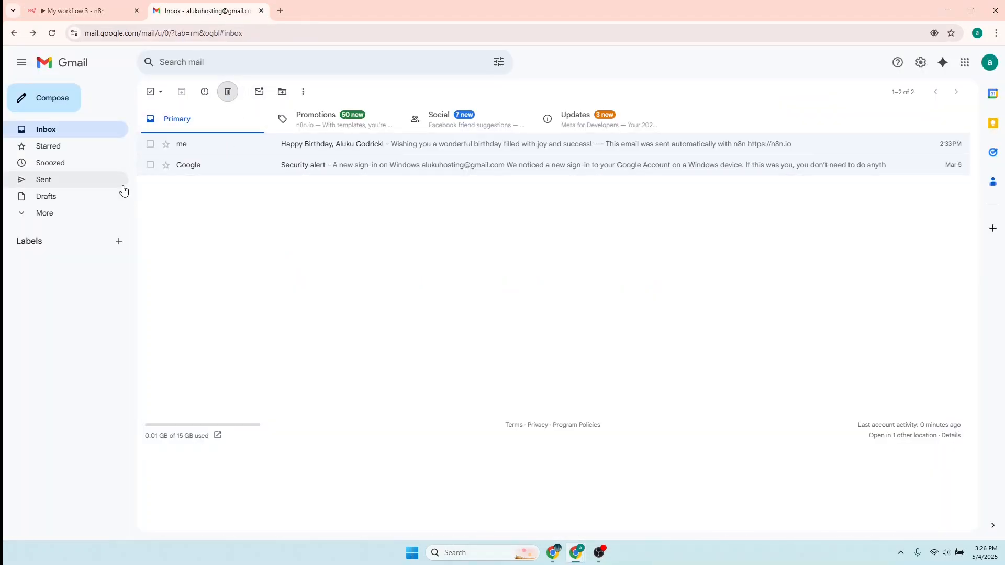
{"action": "left_click", "coordinate": [52, 35]}
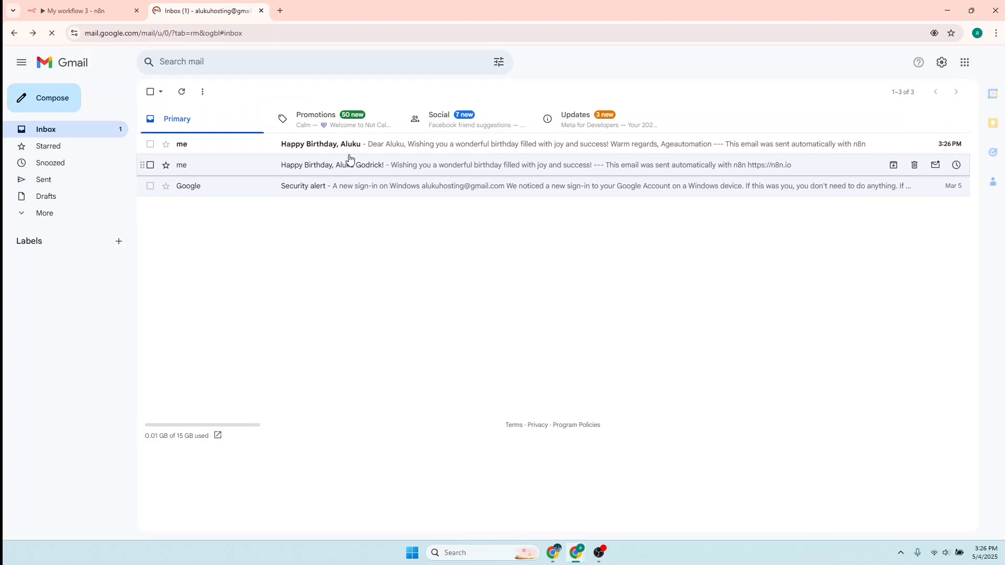
{"action": "left_click", "coordinate": [355, 145]}
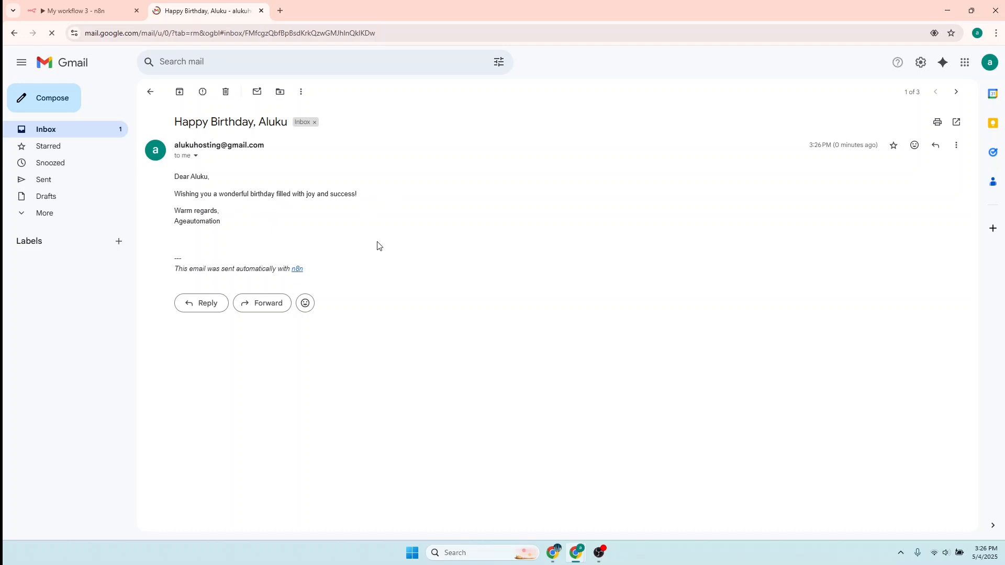
{"action": "key", "text": "ctrl+plus"}
{"action": "key", "text": "ctrl+plus"}
{"action": "key", "text": "ctrl+plus"}
{"action": "key", "text": "ctrl+minus"}
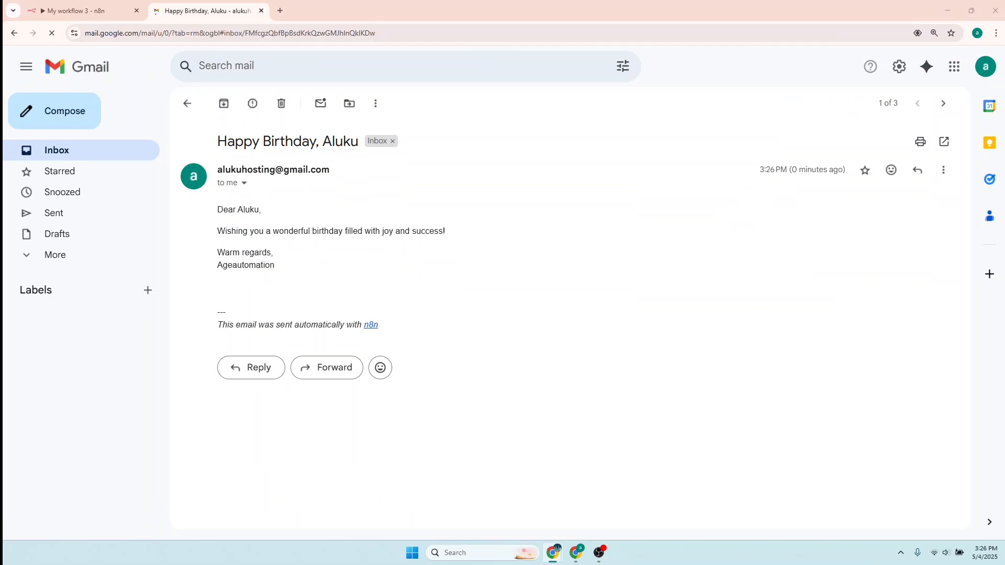
{"action": "key", "text": "alt+Tab"}
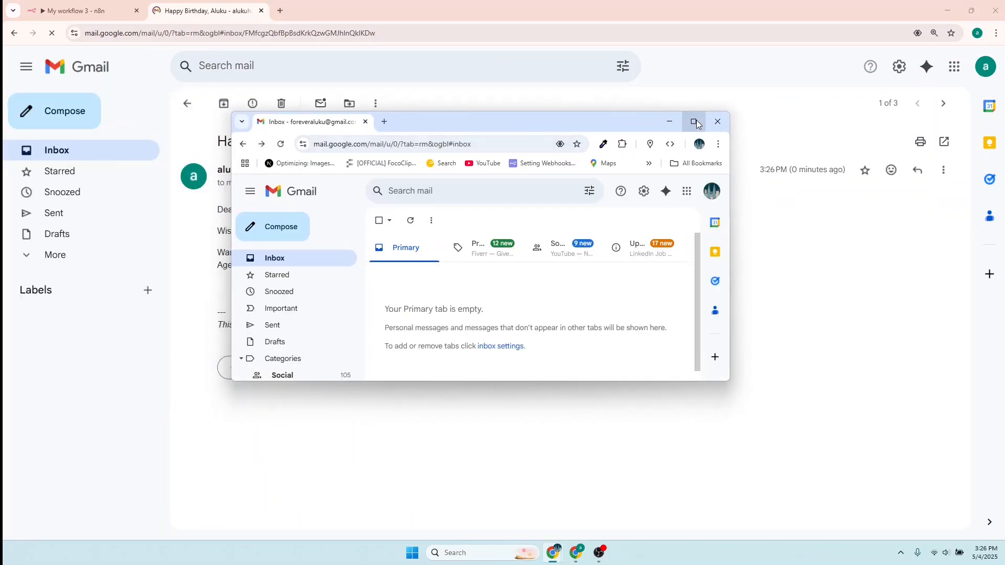
- In the maximised second account's Gmail, open its birthday email and check the greeting and Ageautomation signature
{"action": "left_click", "coordinate": [694, 122]}
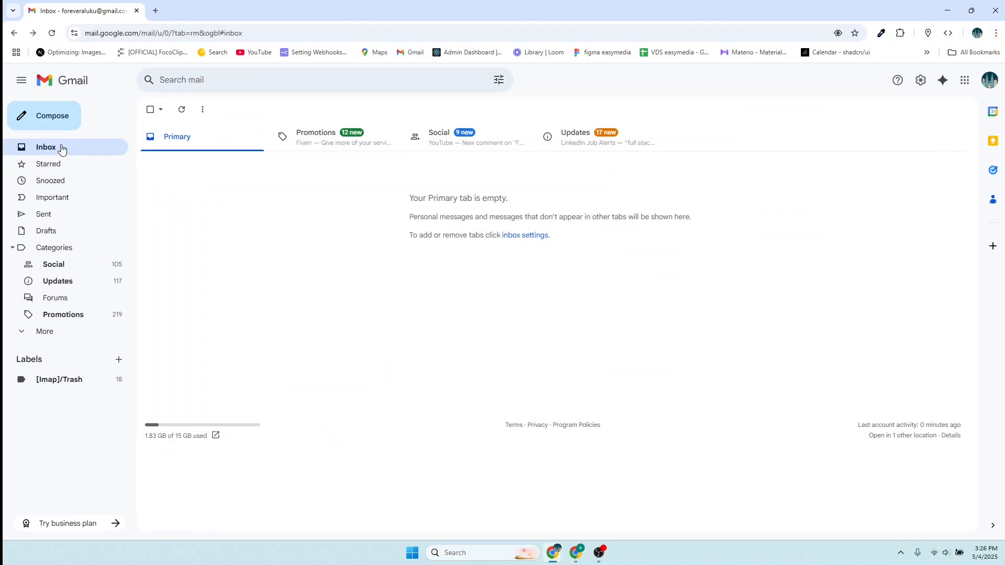
{"action": "left_click", "coordinate": [52, 34]}
{"action": "left_click", "coordinate": [51, 34]}
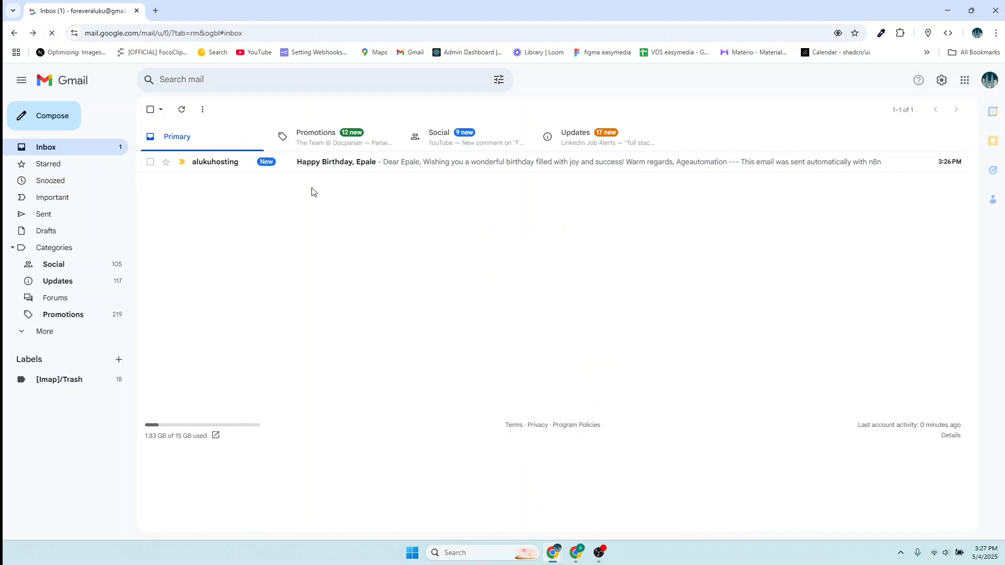
{"action": "left_click", "coordinate": [226, 167]}
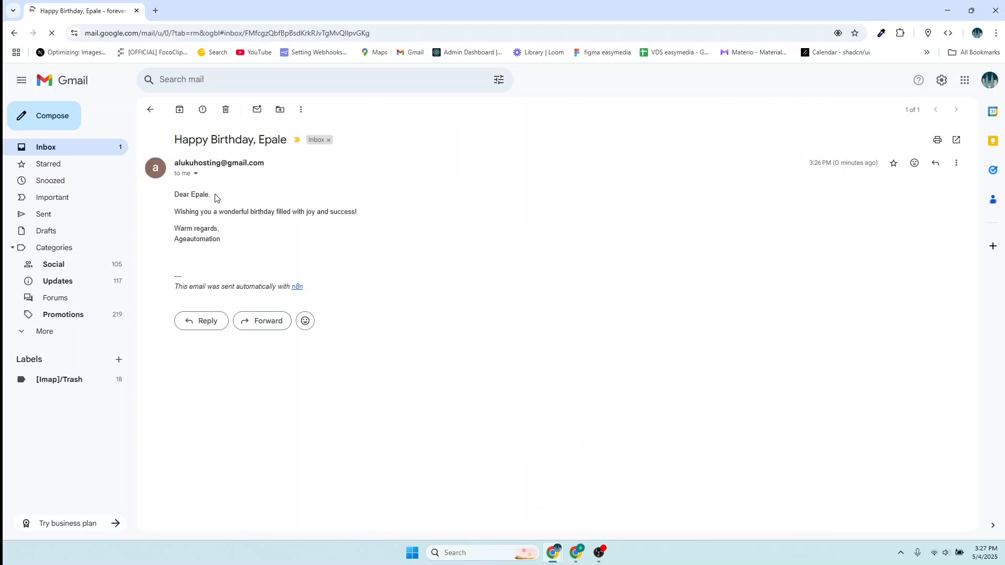
{"action": "left_click_drag", "start_coordinate": [216, 198], "coordinate": [175, 195]}
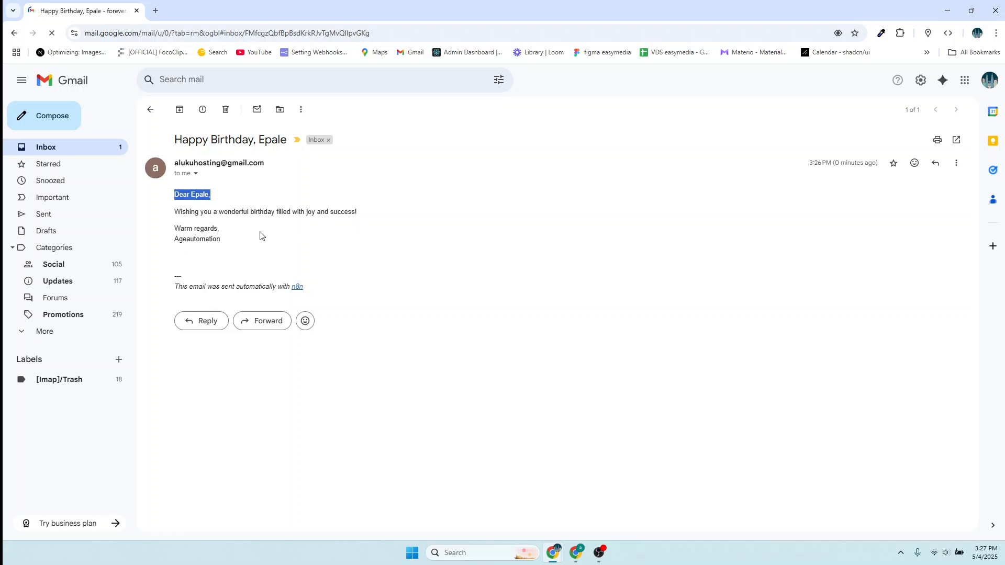
{"action": "left_click_drag", "start_coordinate": [222, 241], "coordinate": [181, 242]}
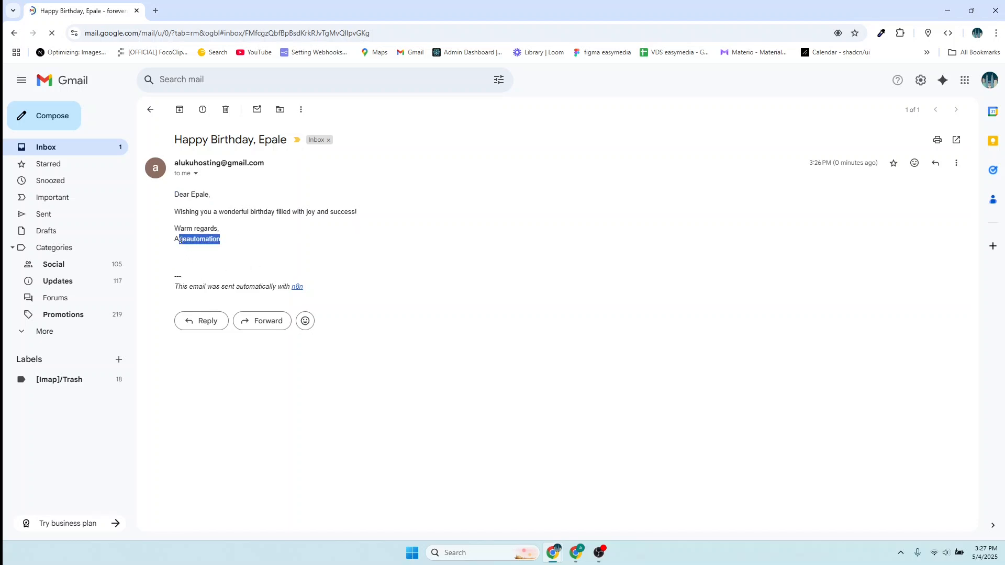
{"action": "left_click", "coordinate": [181, 241]}
{"action": "mouse_move", "coordinate": [556, 552]}
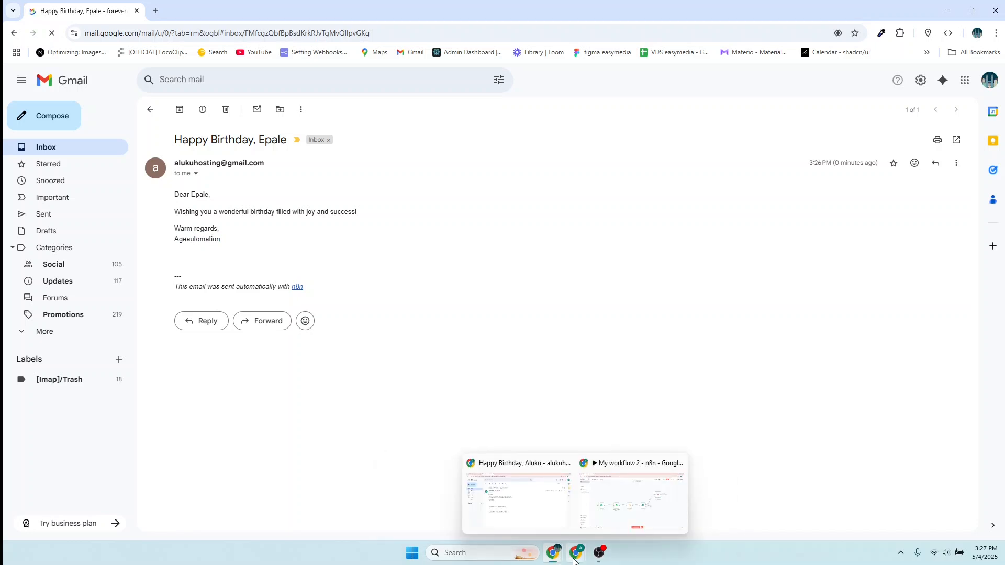
- Back on the 'My workflow 3' canvas, shift the Gmail node slightly right and deselect it
{"action": "left_click", "coordinate": [525, 504]}
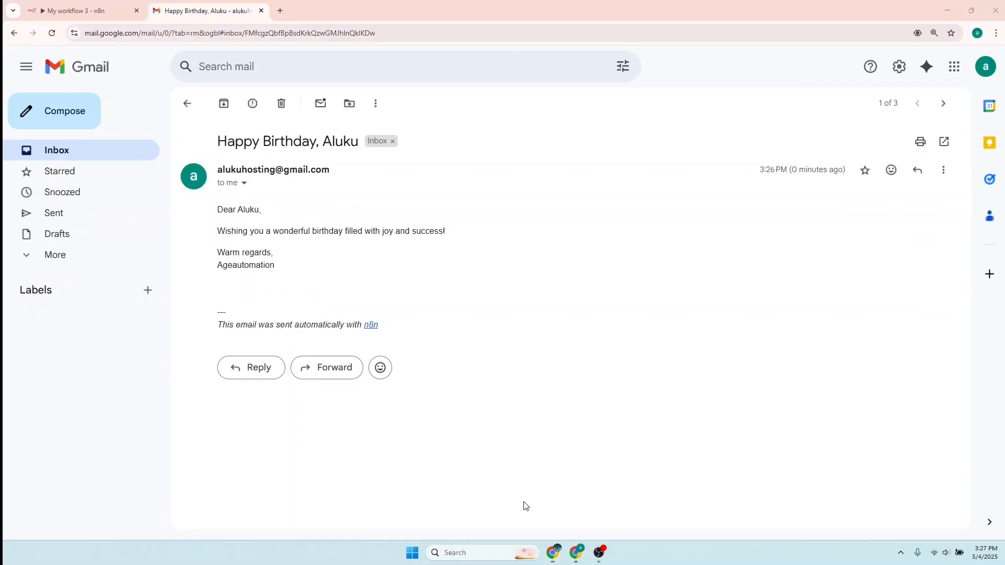
{"action": "left_click", "coordinate": [55, 11]}
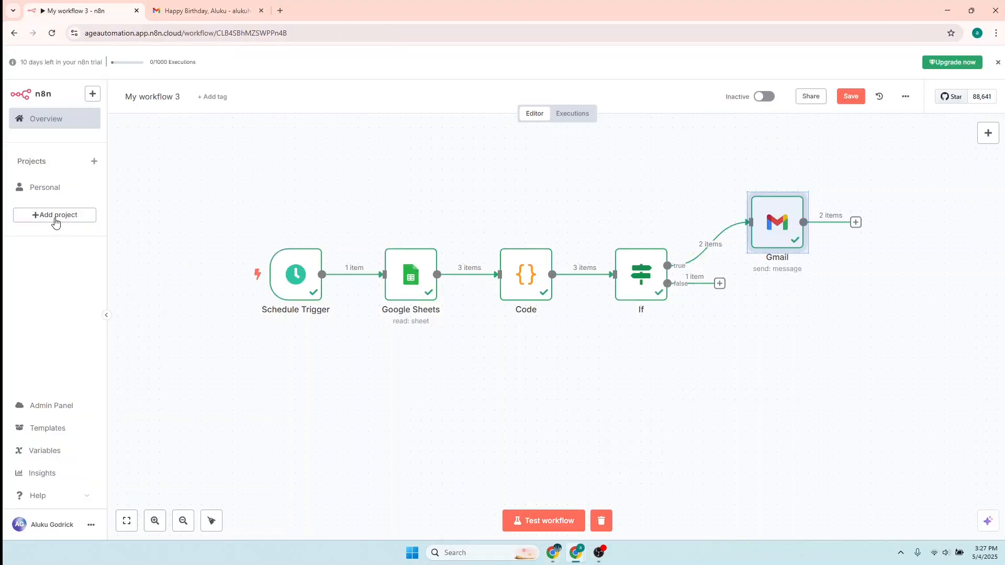
{"action": "mouse_move", "coordinate": [280, 260]}
{"action": "left_click_drag", "start_coordinate": [781, 221], "coordinate": [805, 225]}
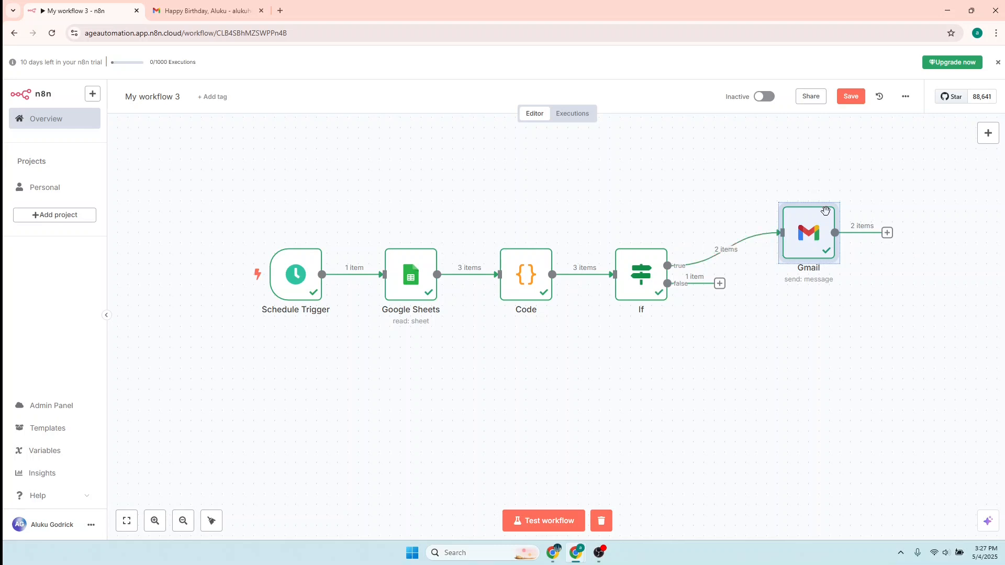
{"action": "left_click", "coordinate": [769, 261]}
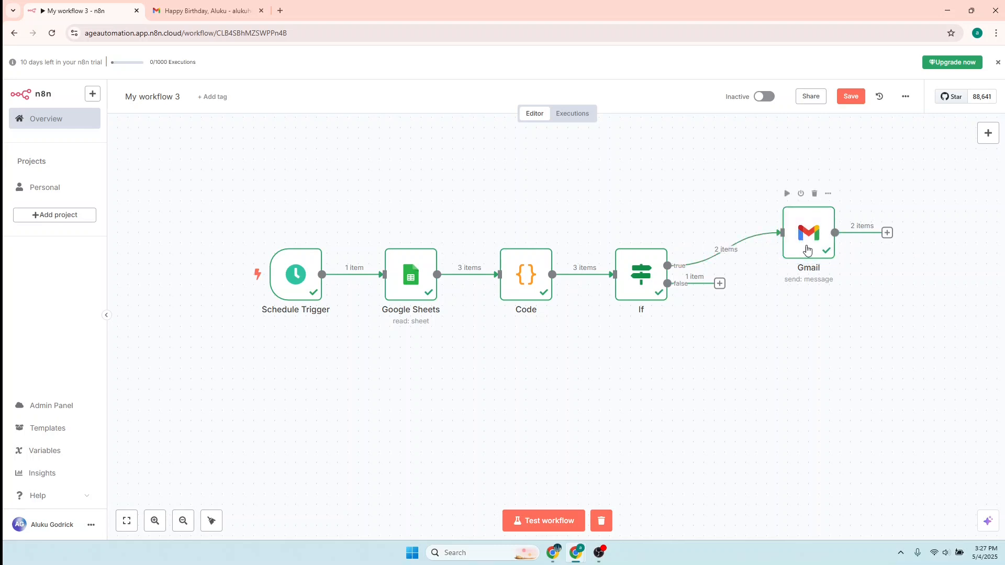